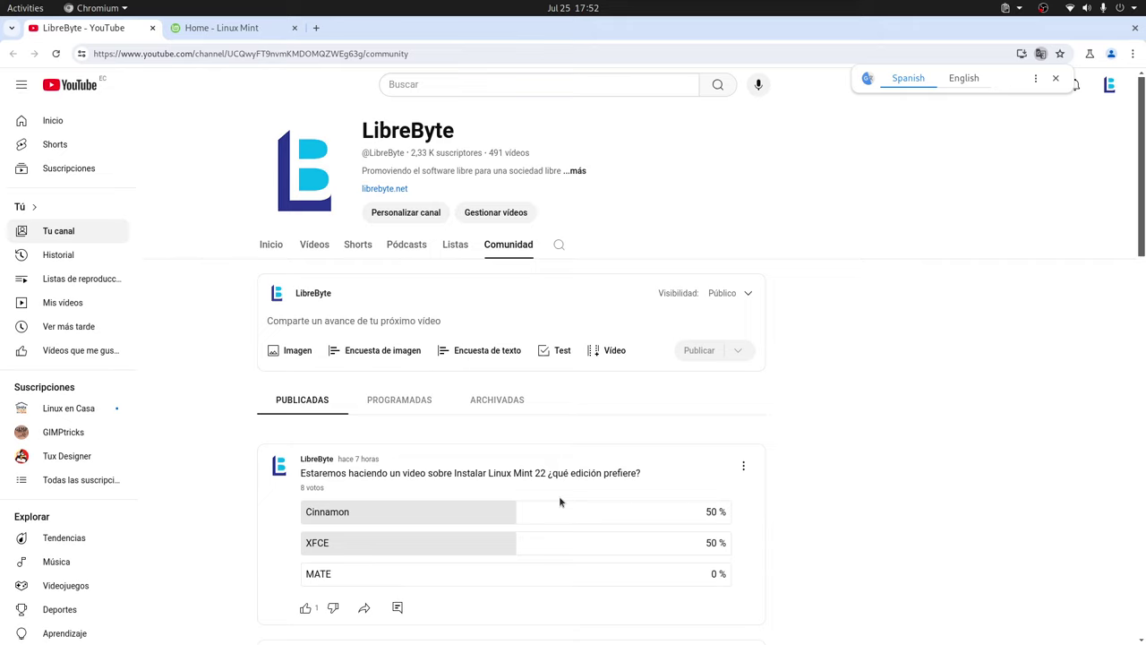
View the LibreByte channel's Vídeos list on YouTube, then return to the VirtualBox Manager.
{"action": "key", "text": "alt+Tab"}
{"action": "key", "text": "alt+Tab"}
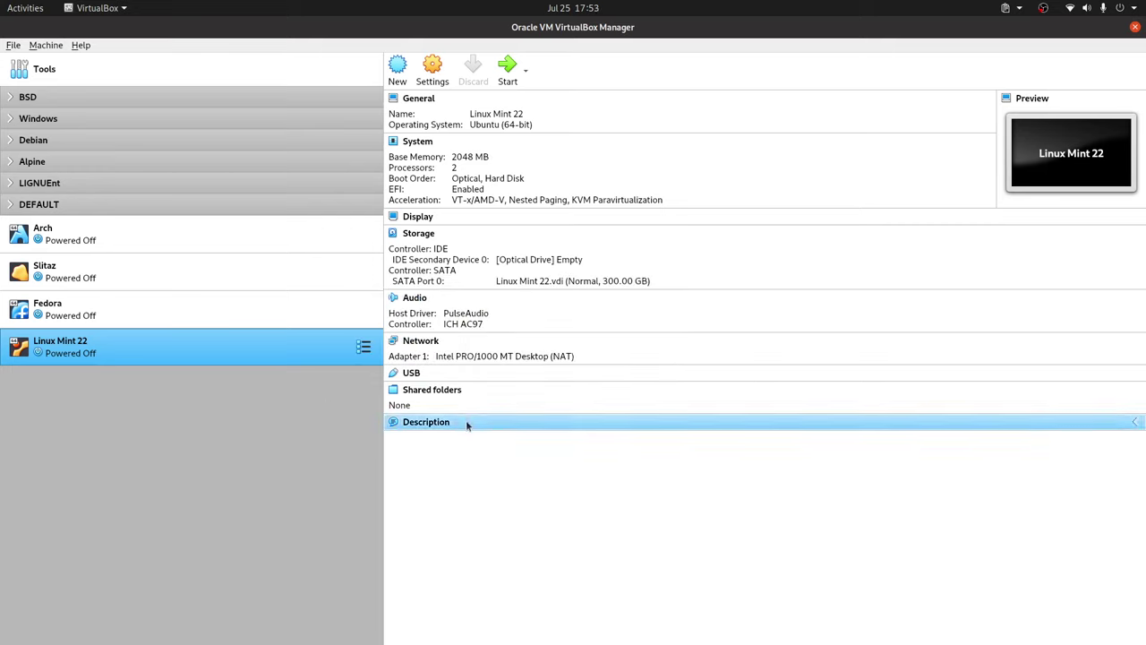
{"action": "key", "text": "alt+Tab"}
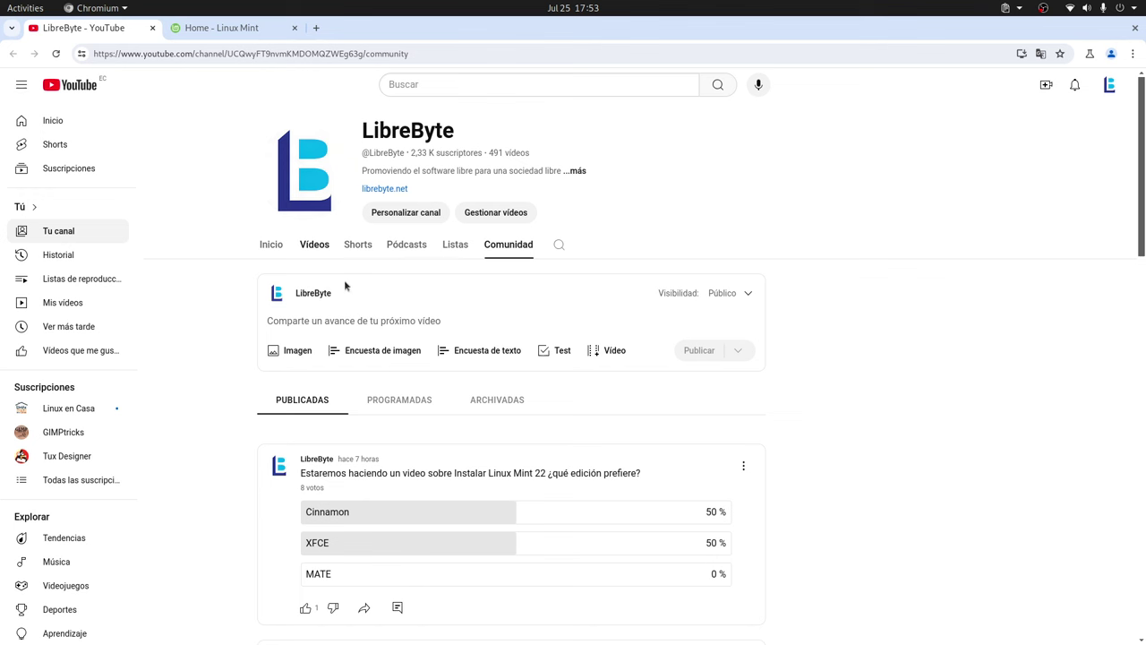
{"action": "left_click", "coordinate": [322, 247]}
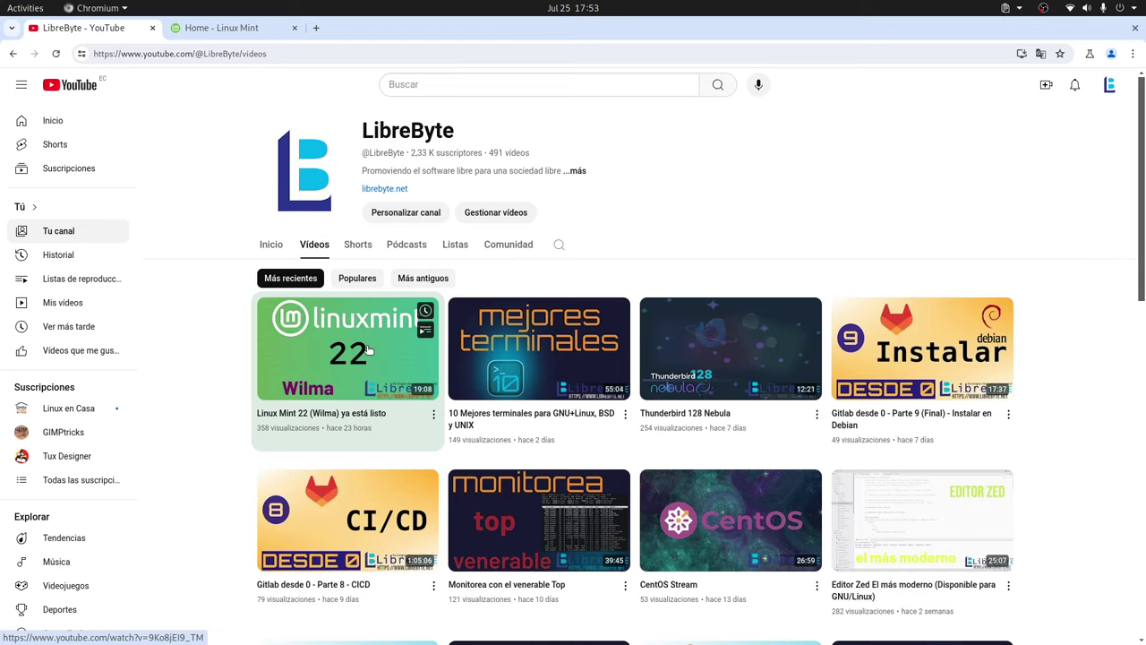
{"action": "key", "text": "alt+Tab"}
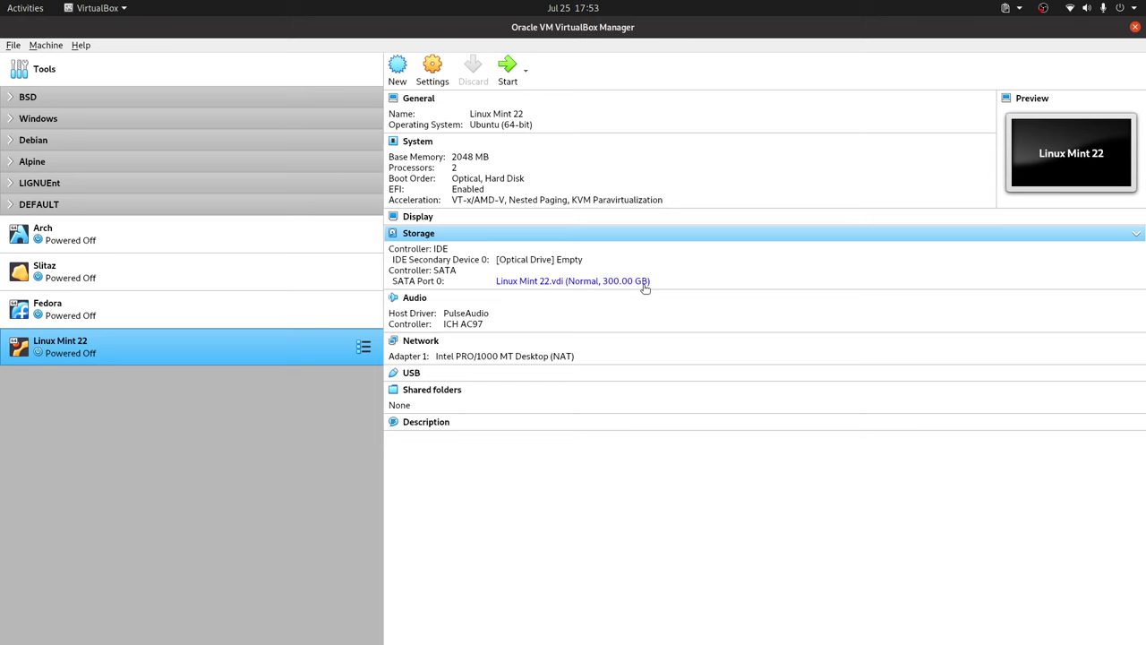
Start the Linux Mint 22 VM from linuxmint-22-cinnamon-64bit.iso and boot the default GRUB entry.
{"action": "double_click", "coordinate": [166, 348]}
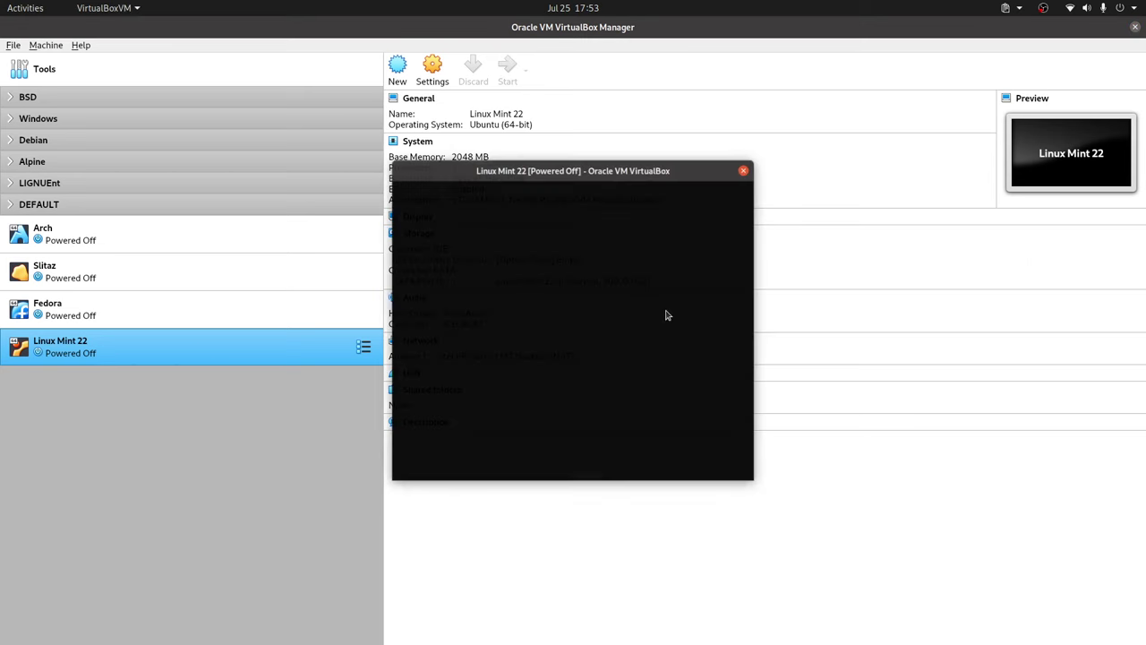
{"action": "left_click", "coordinate": [646, 362]}
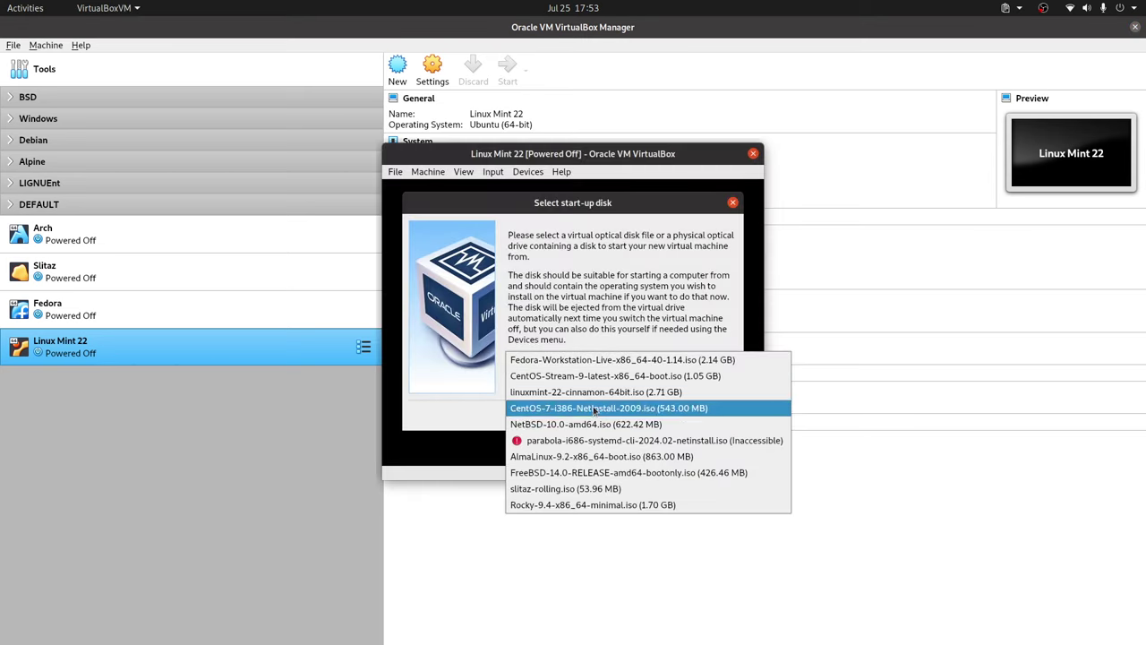
{"action": "left_click", "coordinate": [592, 392]}
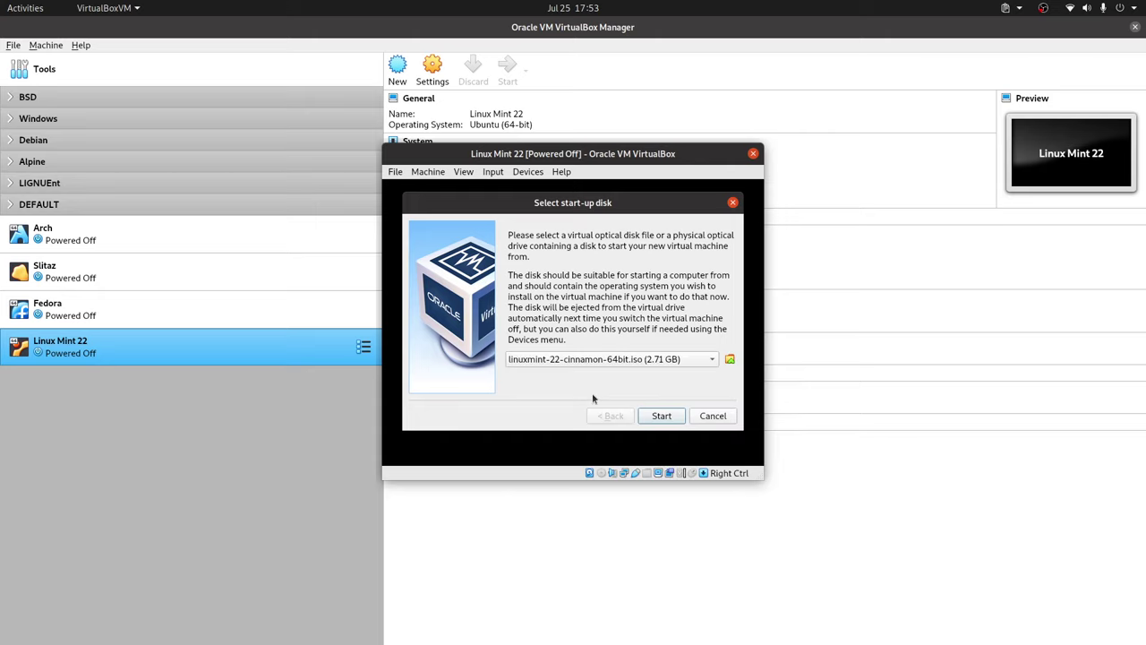
{"action": "left_click", "coordinate": [679, 419]}
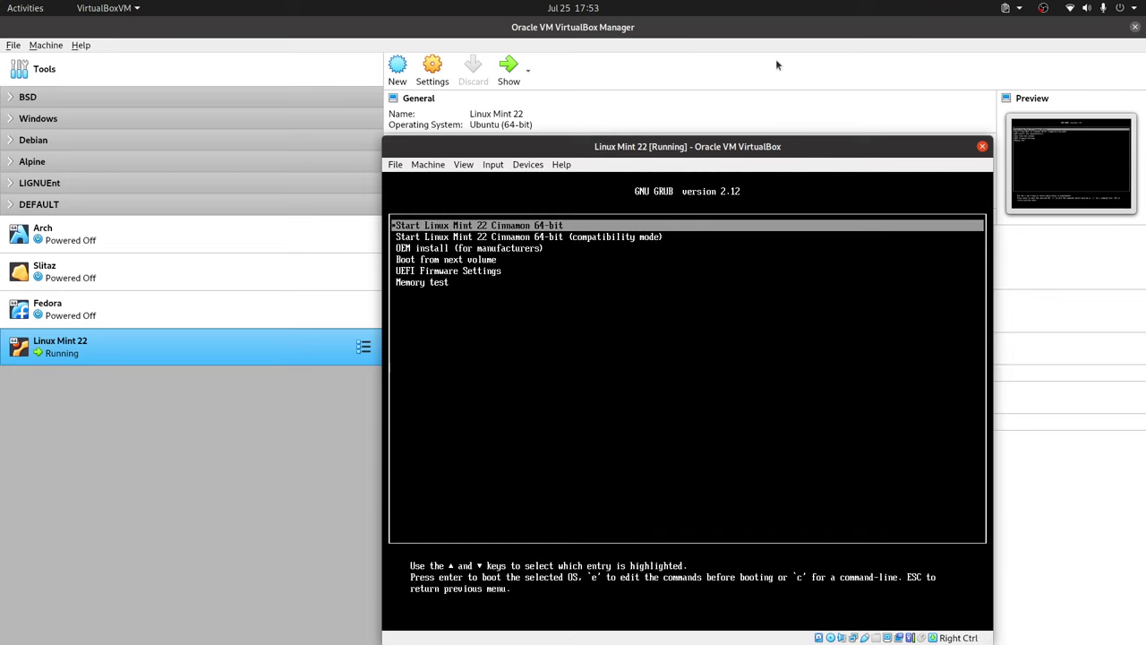
{"action": "key", "text": "Return"}
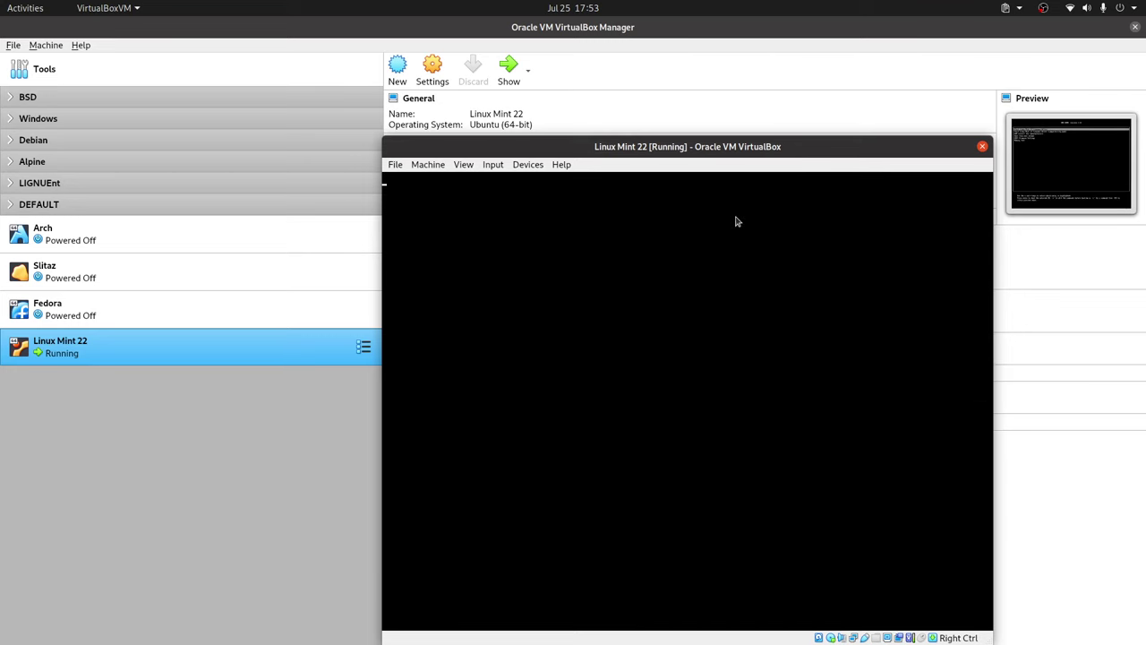
{"action": "left_click", "coordinate": [697, 41]}
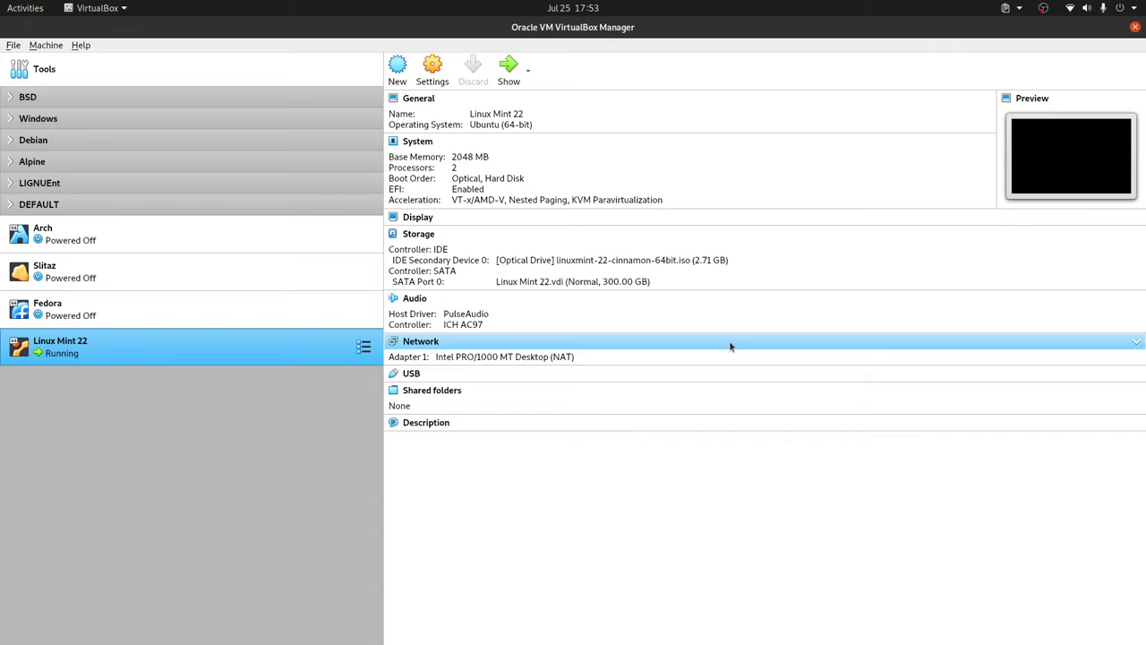
{"action": "key", "text": "alt+Tab"}
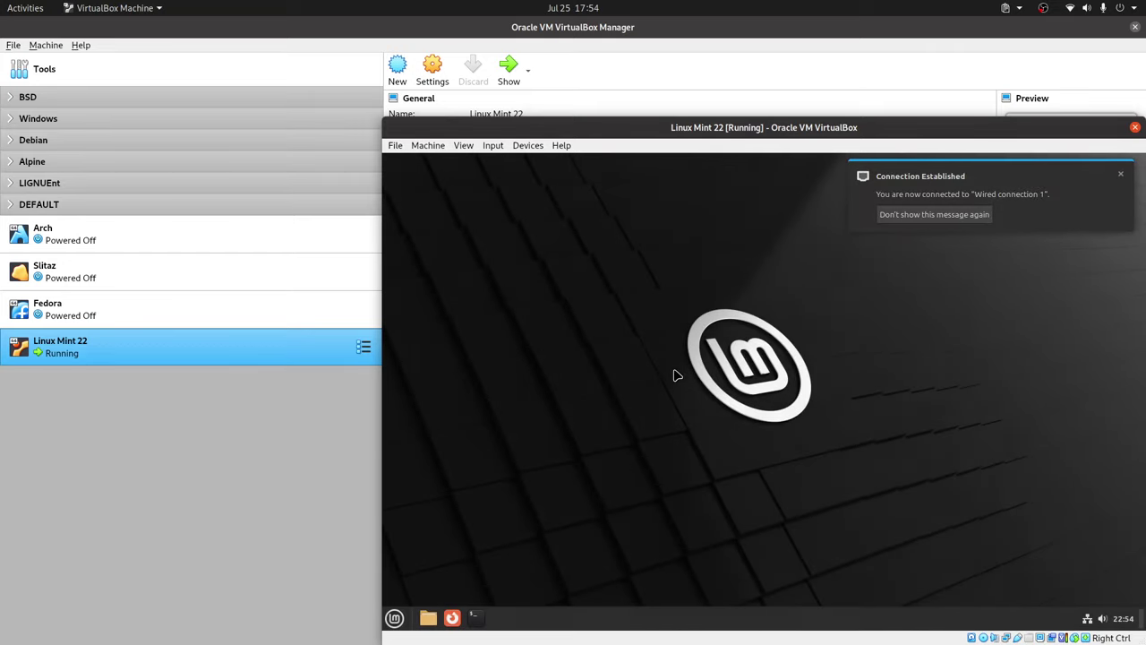
Dismiss the connection notification and launch the Install Linux Mint desktop icon.
{"action": "left_click", "coordinate": [1122, 175]}
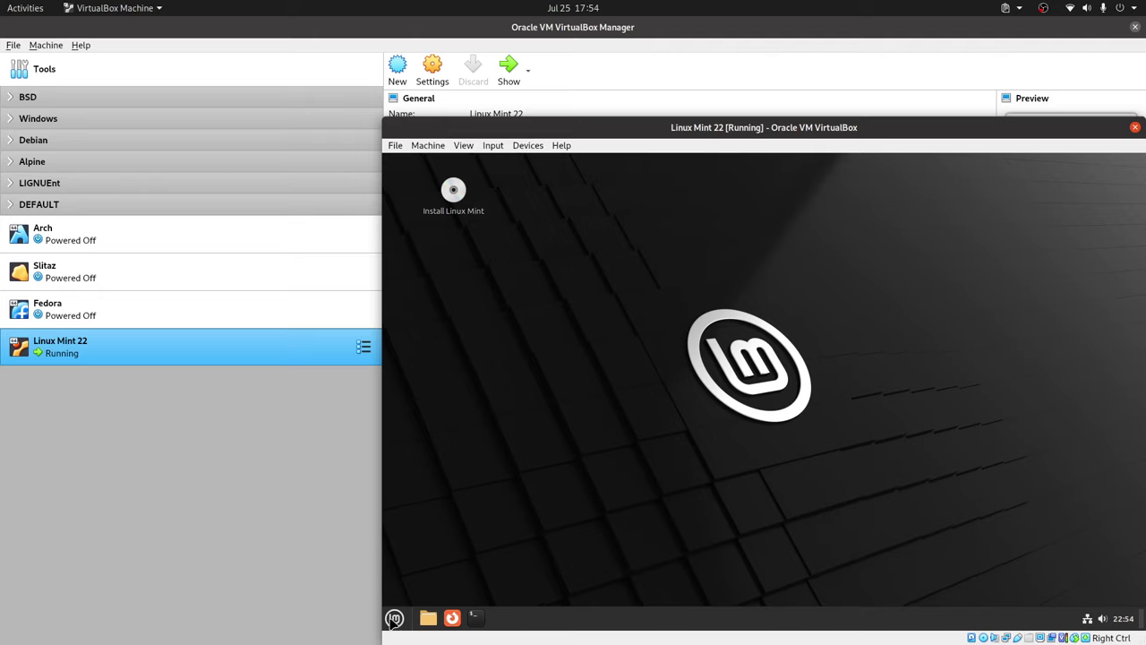
{"action": "left_click", "coordinate": [394, 617]}
{"action": "left_click", "coordinate": [891, 318]}
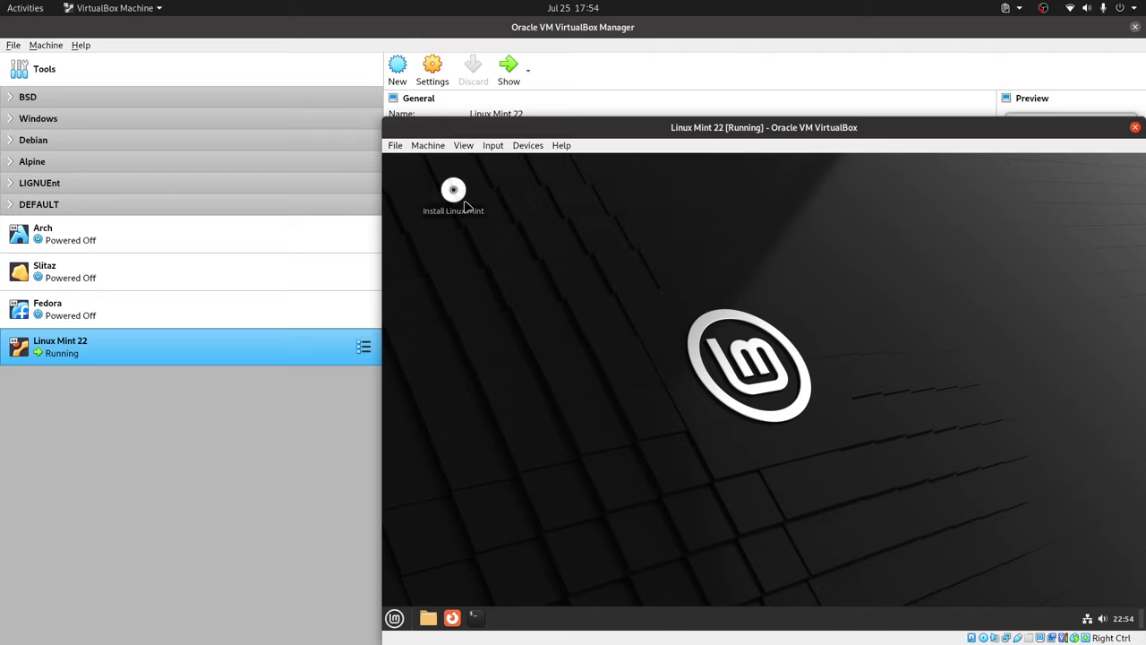
{"action": "double_click", "coordinate": [455, 195]}
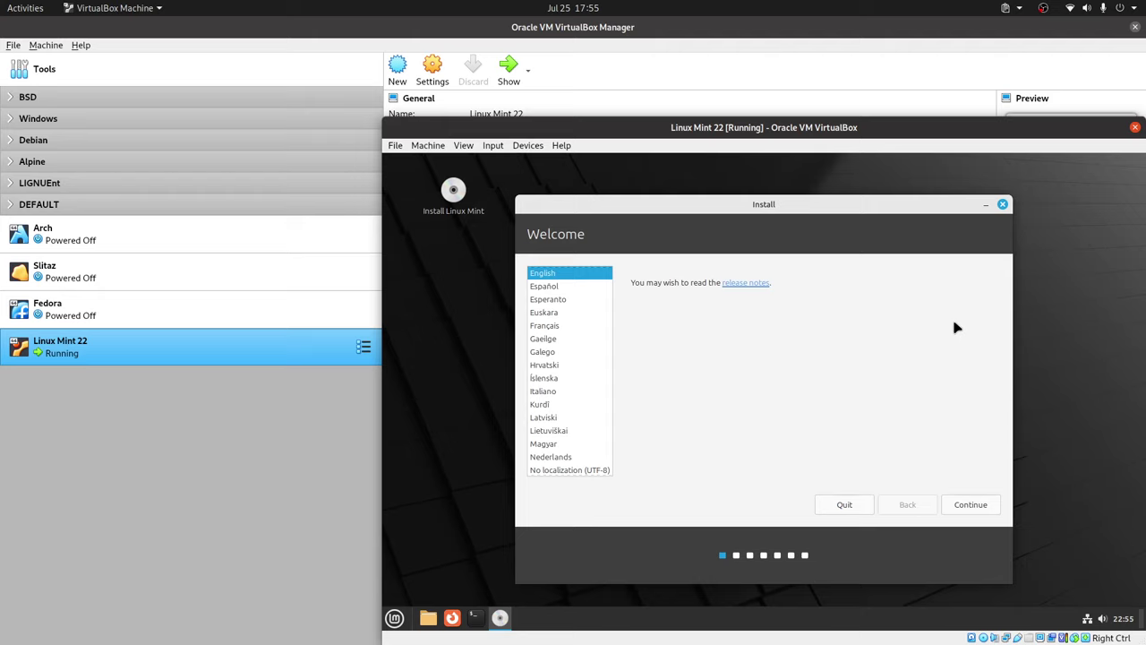
Choose Español as installer language and the English (US, intl., with dead keys) keyboard layout.
{"action": "left_click", "coordinate": [553, 286]}
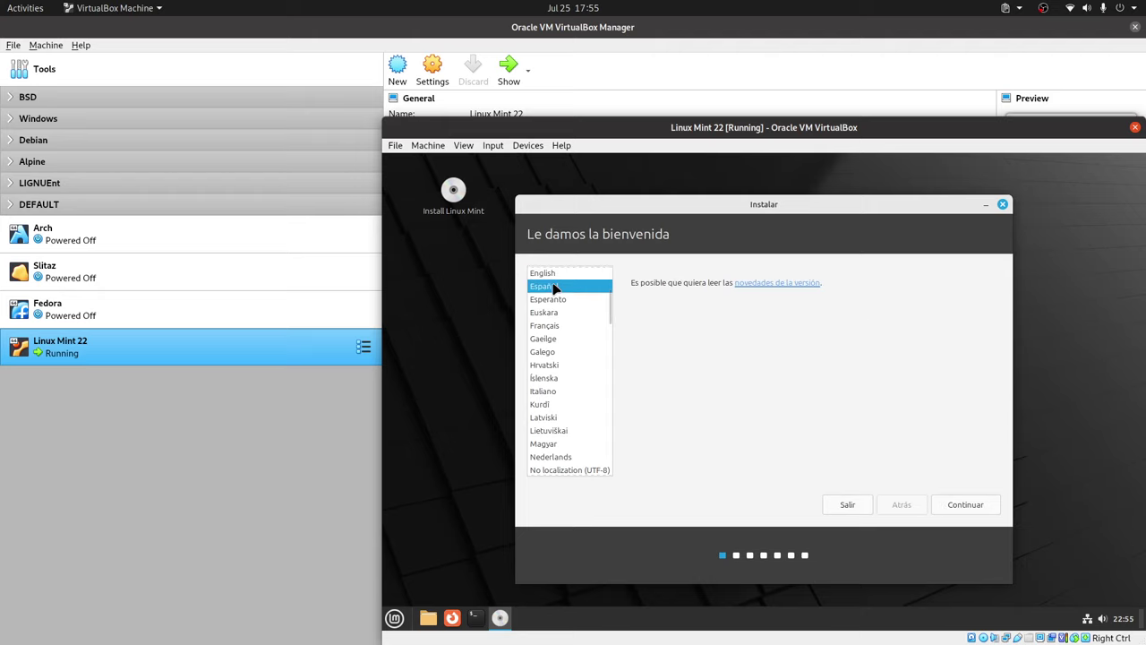
{"action": "left_click", "coordinate": [948, 508]}
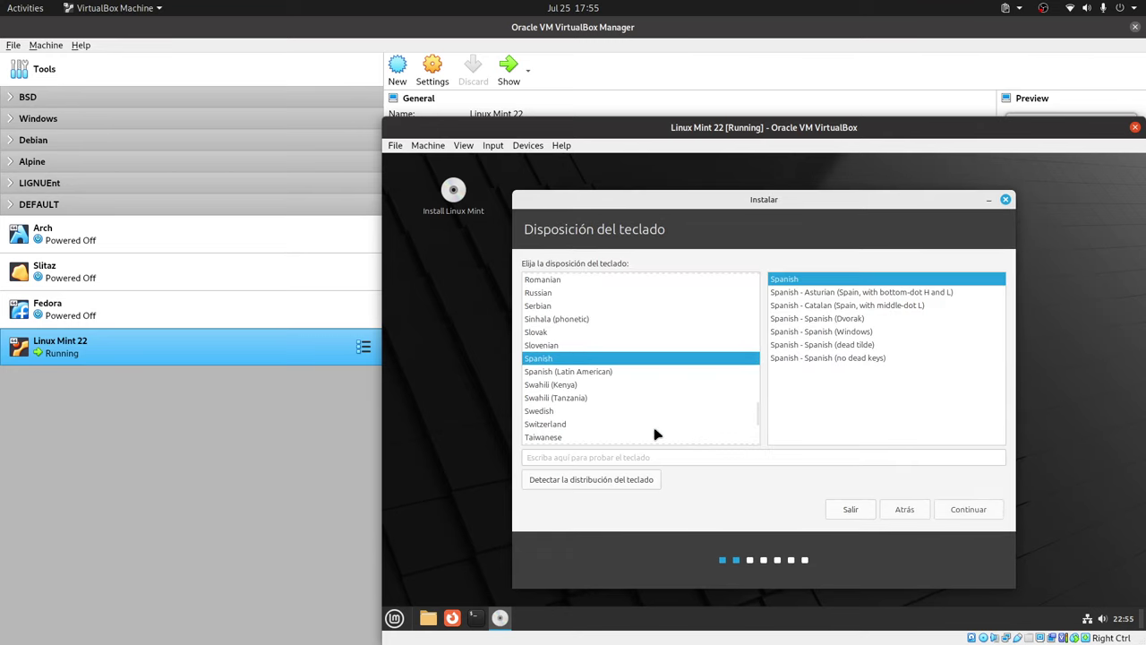
{"action": "scroll", "coordinate": [632, 353], "scroll_direction": "up", "scroll_amount": 7}
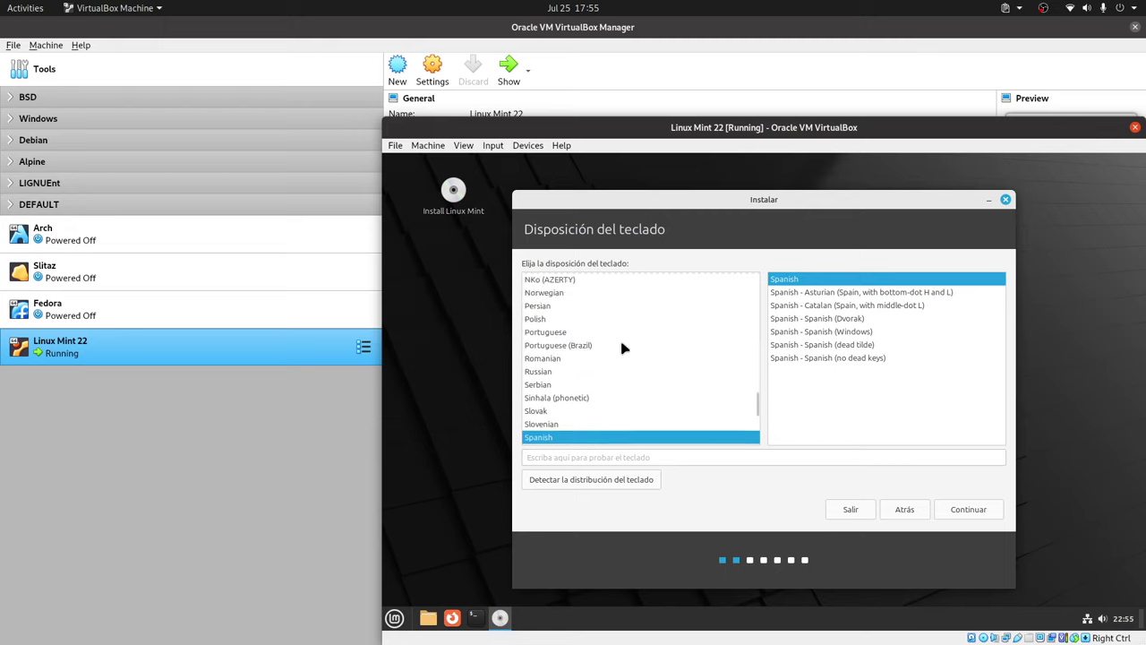
{"action": "scroll", "coordinate": [624, 347], "scroll_direction": "up", "scroll_amount": 15}
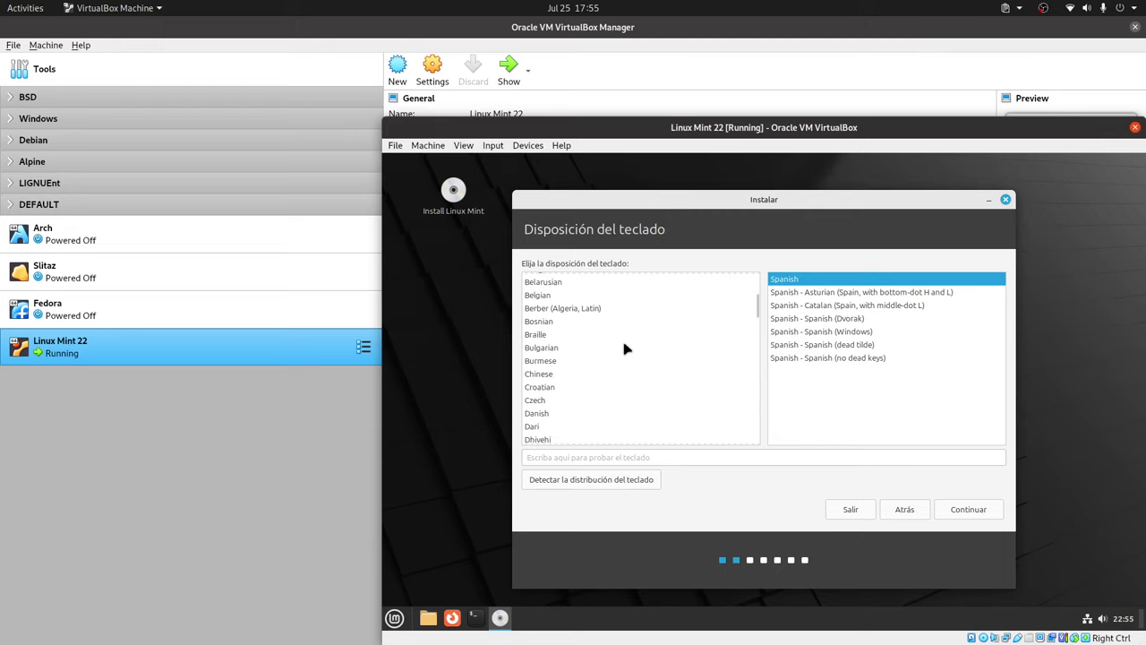
{"action": "scroll", "coordinate": [624, 347], "scroll_direction": "down", "scroll_amount": 6}
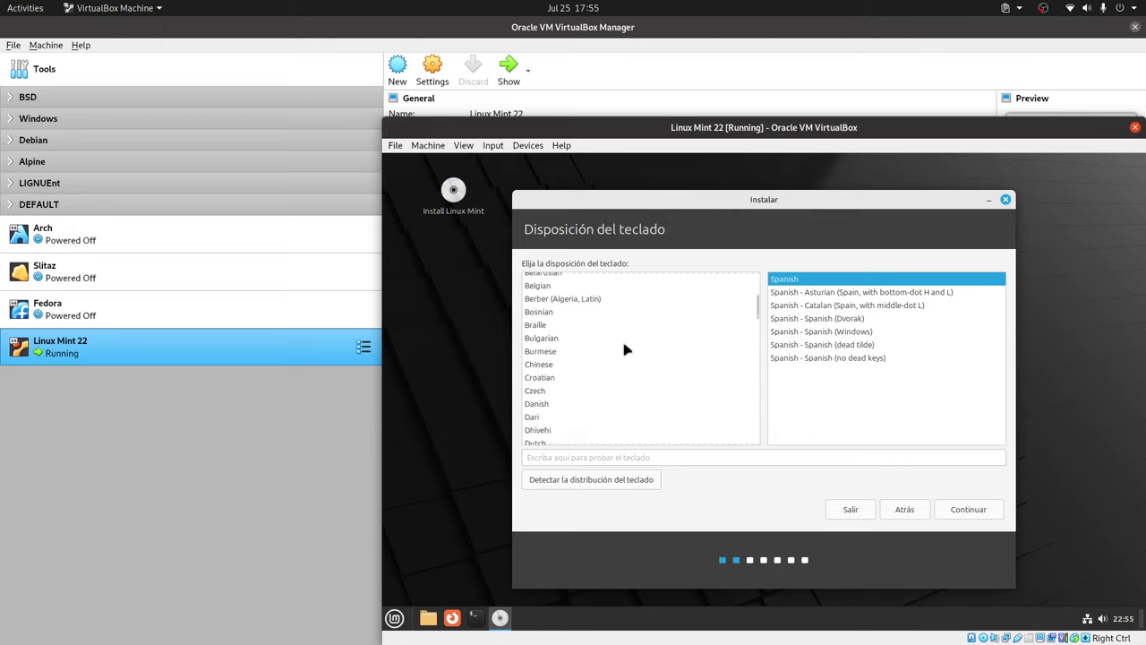
{"action": "scroll", "coordinate": [614, 340], "scroll_direction": "down", "scroll_amount": 3}
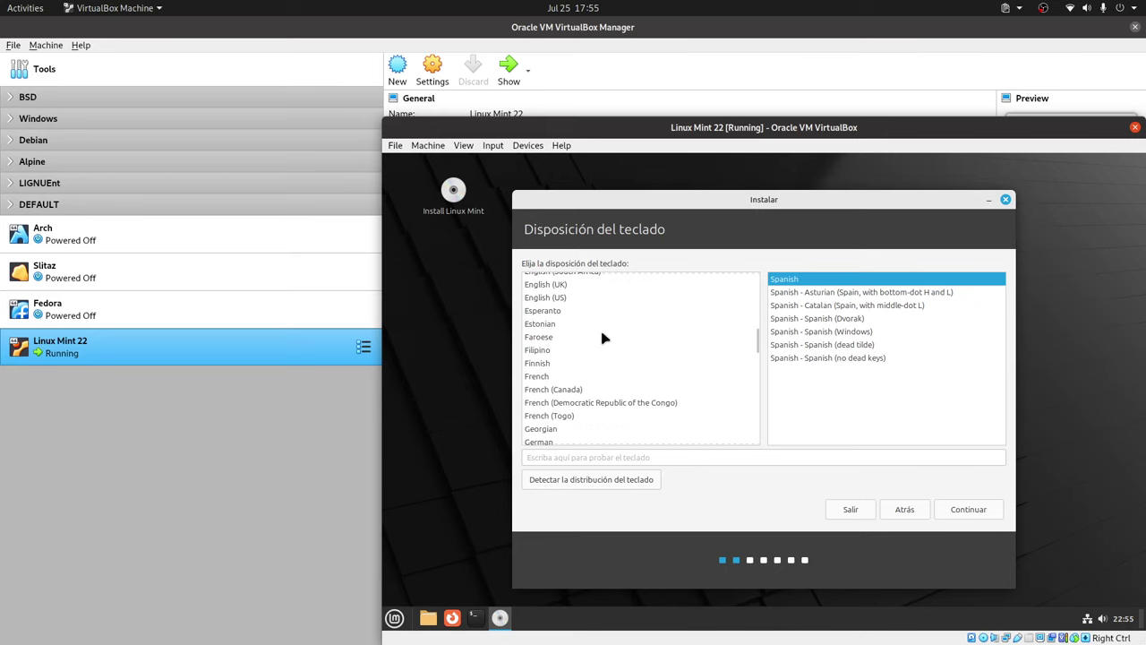
{"action": "left_click", "coordinate": [558, 298]}
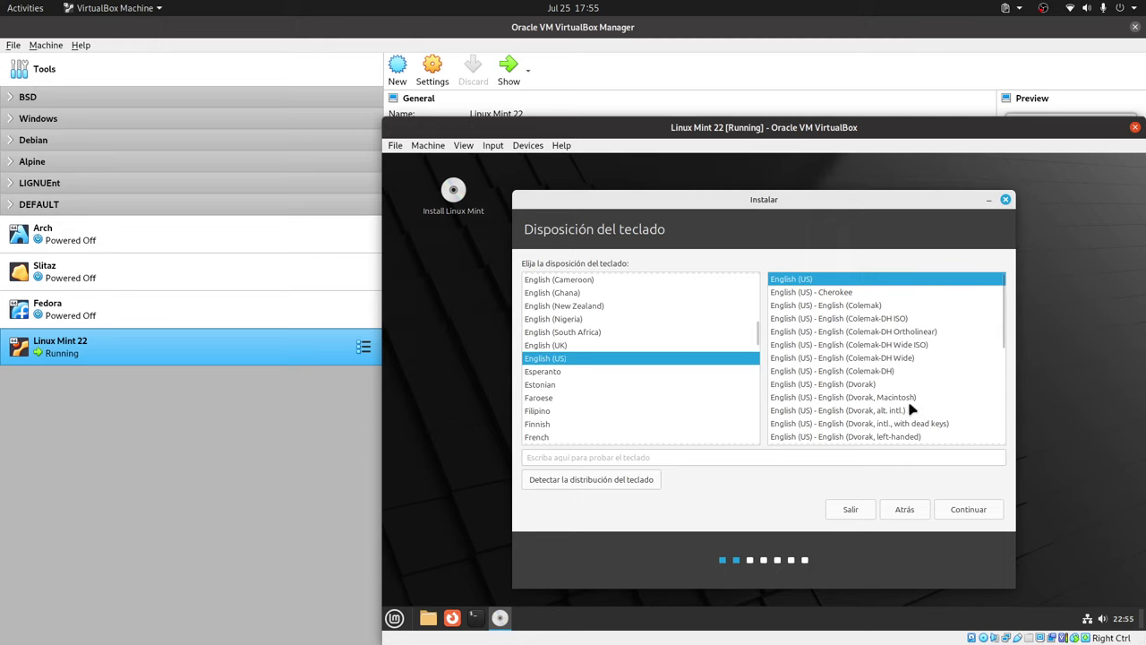
{"action": "scroll", "coordinate": [909, 407], "scroll_direction": "down", "scroll_amount": 2}
{"action": "scroll", "coordinate": [910, 407], "scroll_direction": "down", "scroll_amount": 2}
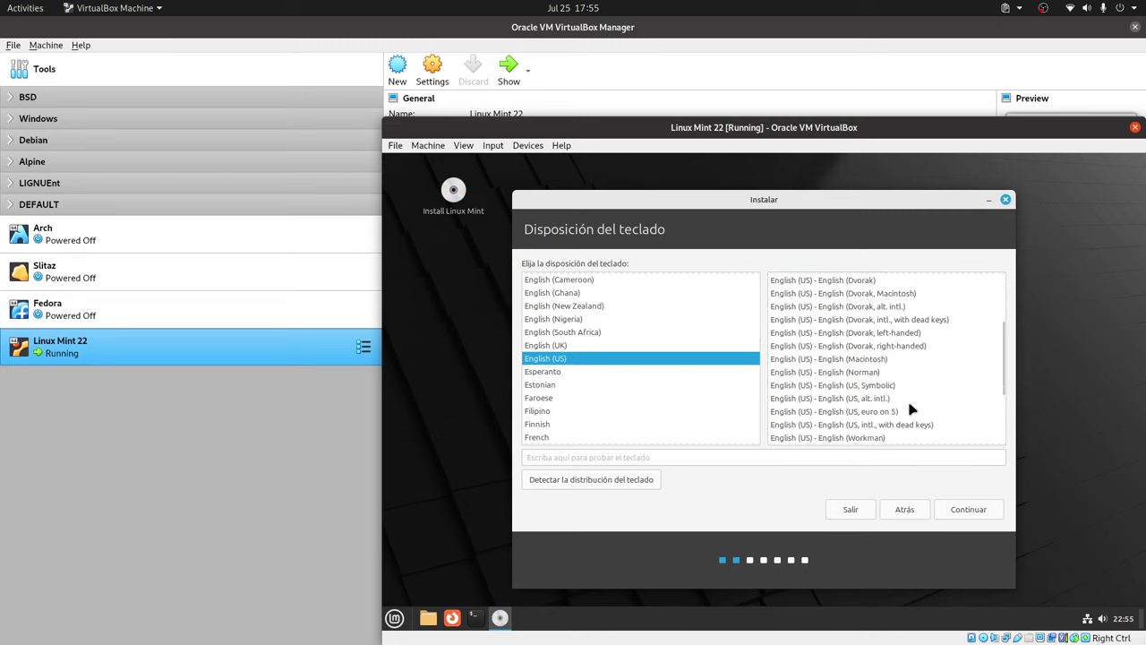
{"action": "left_click", "coordinate": [899, 428]}
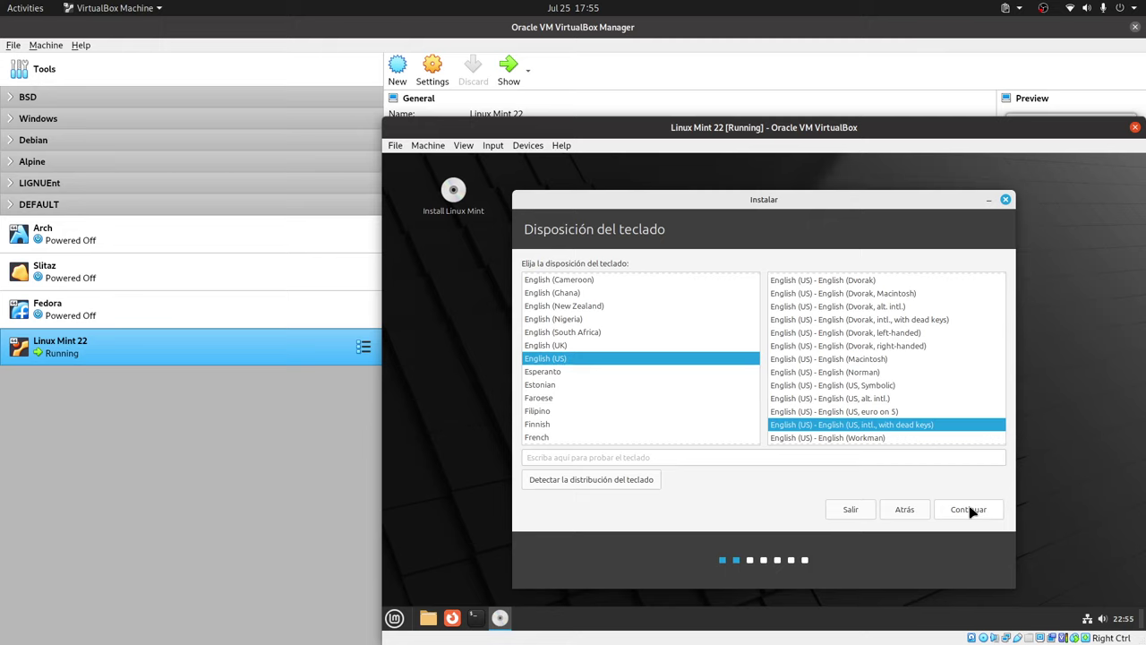
{"action": "left_click", "coordinate": [968, 509]}
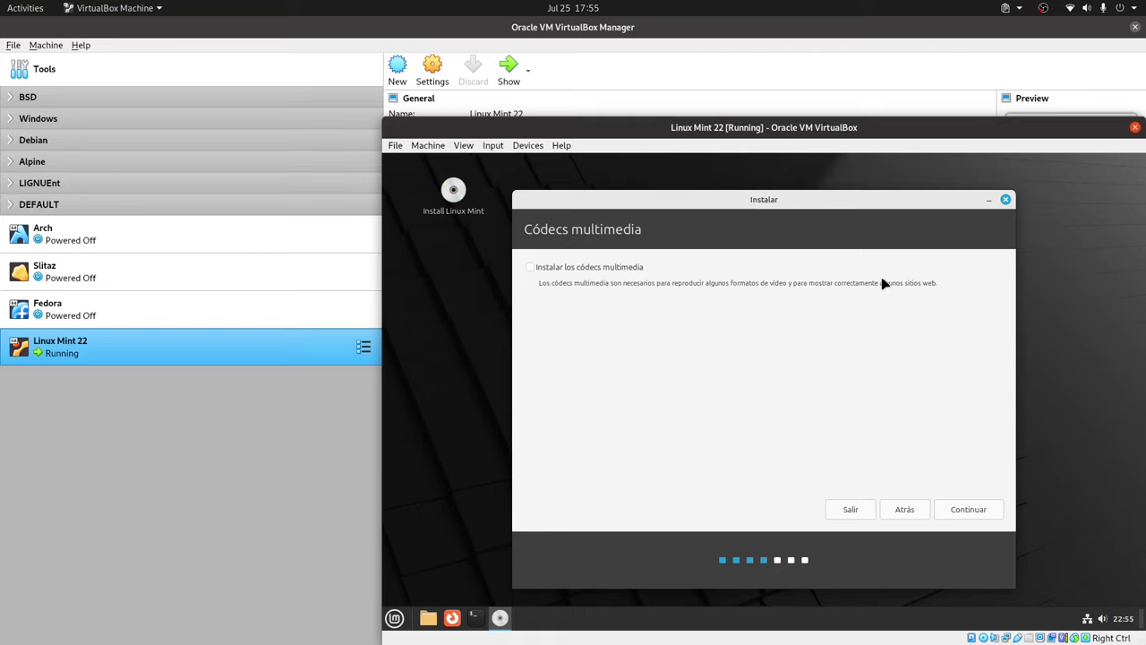
Tick 'Instalar los códecs multimedia' and continue to the installation type page.
{"action": "left_click", "coordinate": [557, 267]}
{"action": "left_click", "coordinate": [965, 510]}
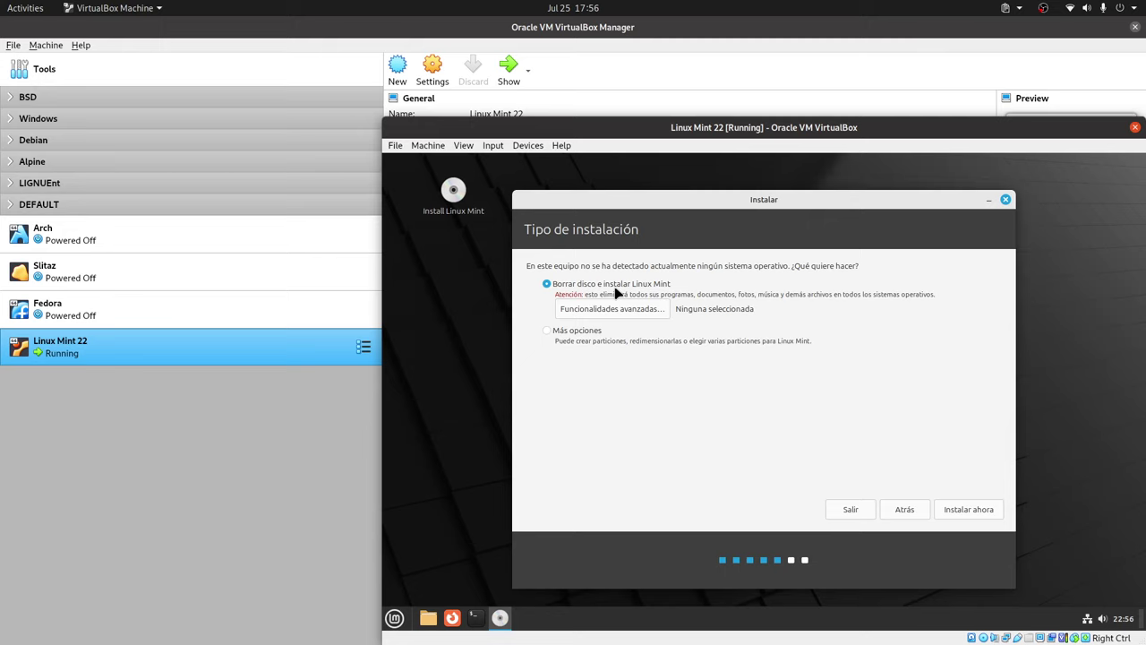
Choose Más opciones for manual partitioning and continue to the /dev/sda partition editor.
{"action": "left_click", "coordinate": [622, 310]}
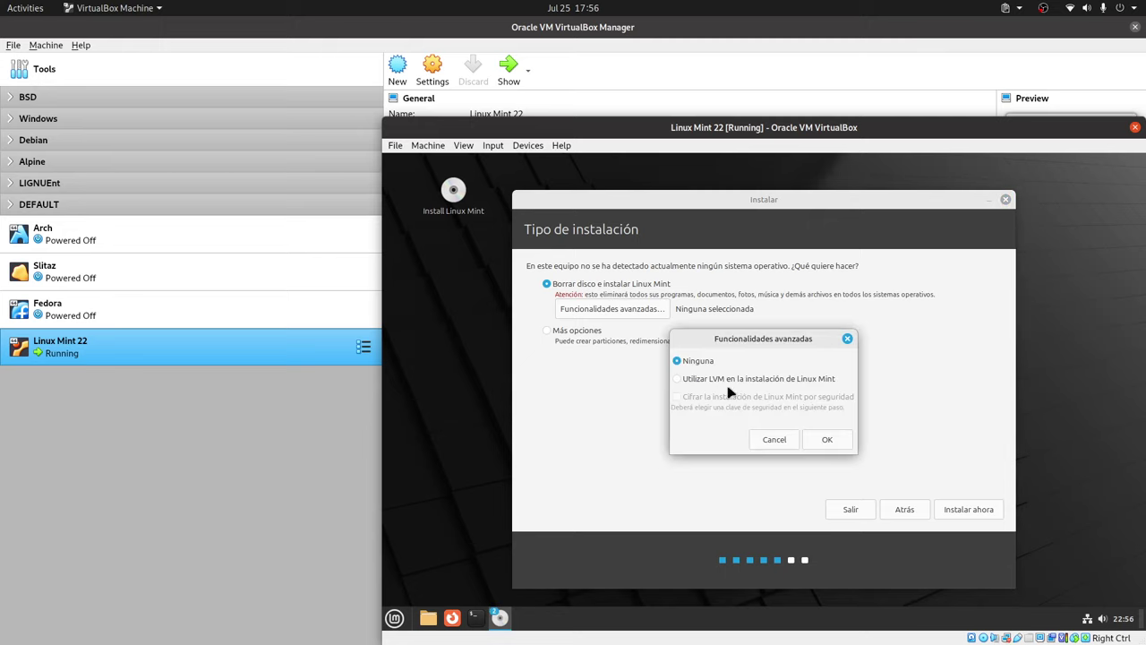
{"action": "left_click", "coordinate": [776, 440]}
{"action": "left_click", "coordinate": [586, 339]}
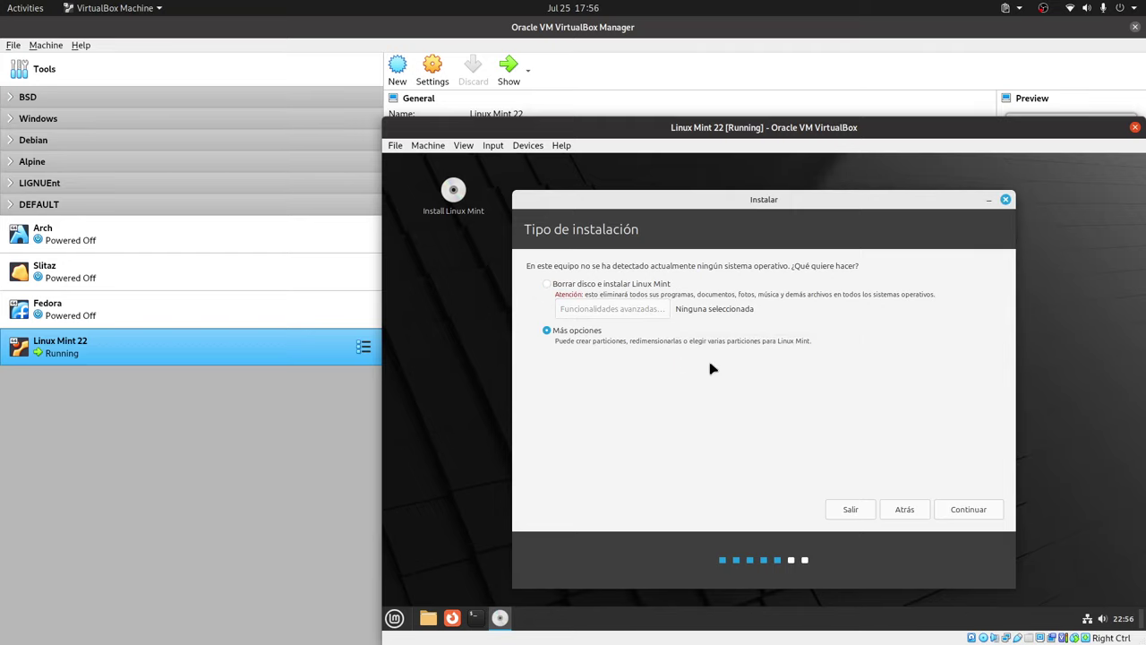
{"action": "left_click", "coordinate": [972, 509]}
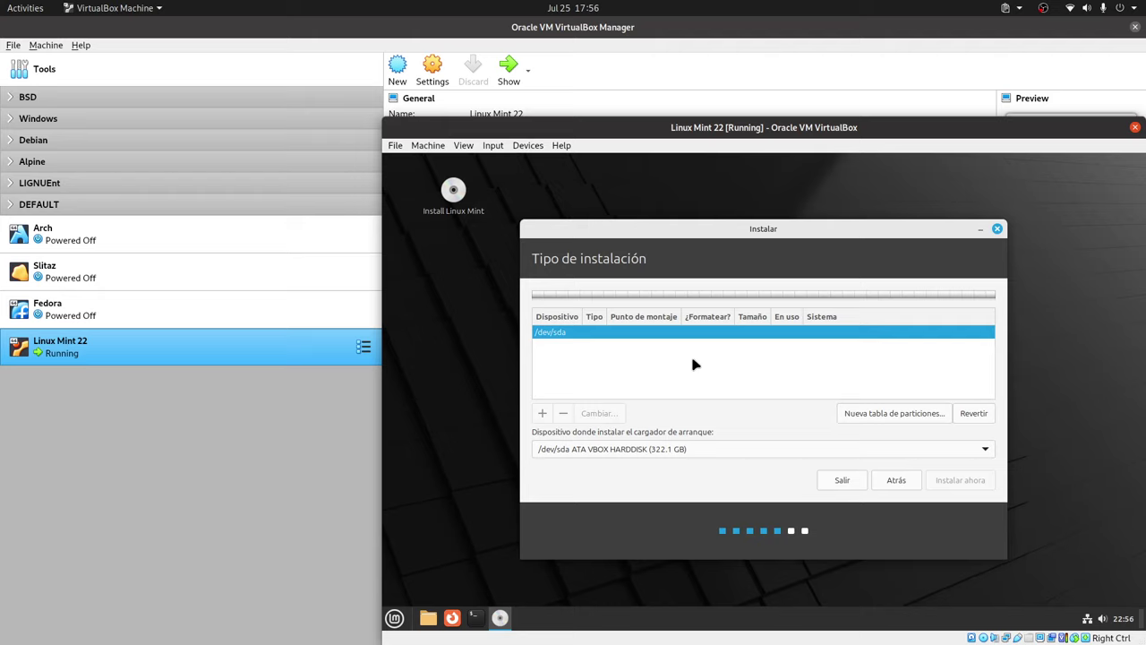
Create a new empty partition table on /dev/sda and add a 512 MB EFI system partition.
{"action": "left_click", "coordinate": [893, 412]}
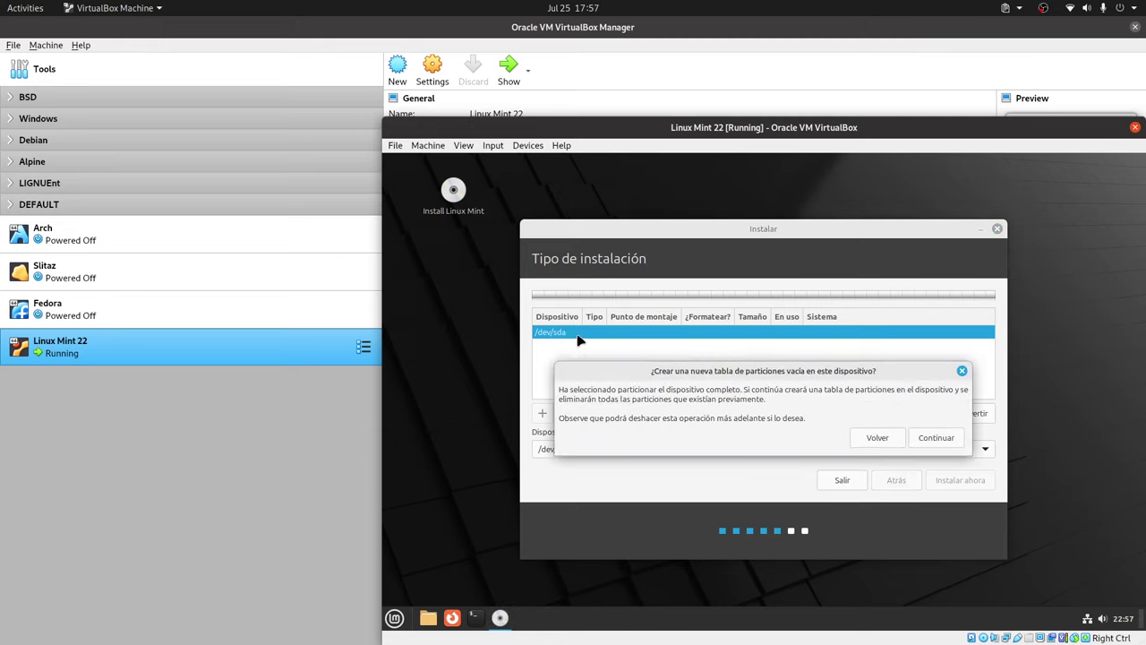
{"action": "left_click", "coordinate": [936, 438]}
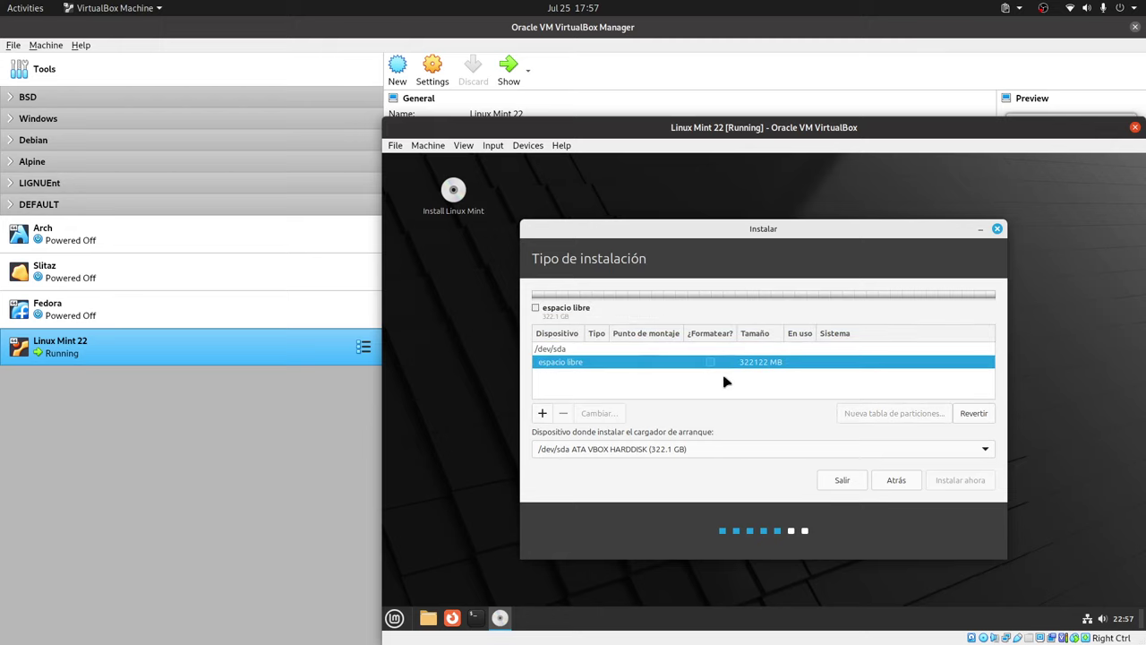
{"action": "left_click", "coordinate": [541, 413]}
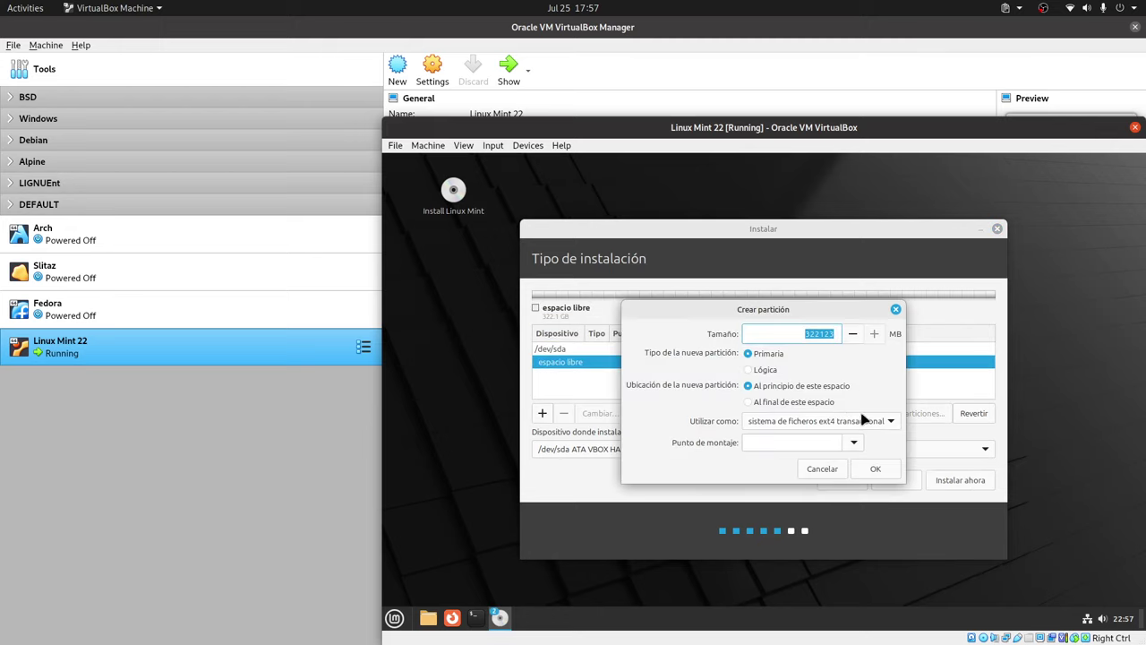
{"action": "left_click", "coordinate": [855, 442]}
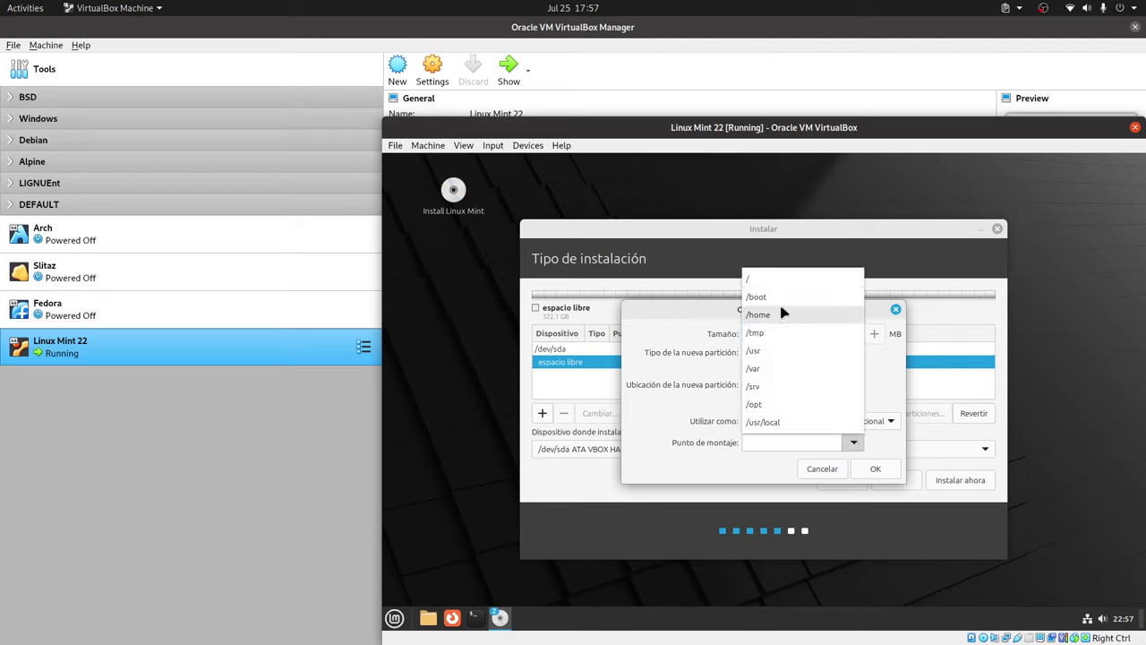
{"action": "left_click", "coordinate": [779, 444]}
{"action": "left_click", "coordinate": [877, 421]}
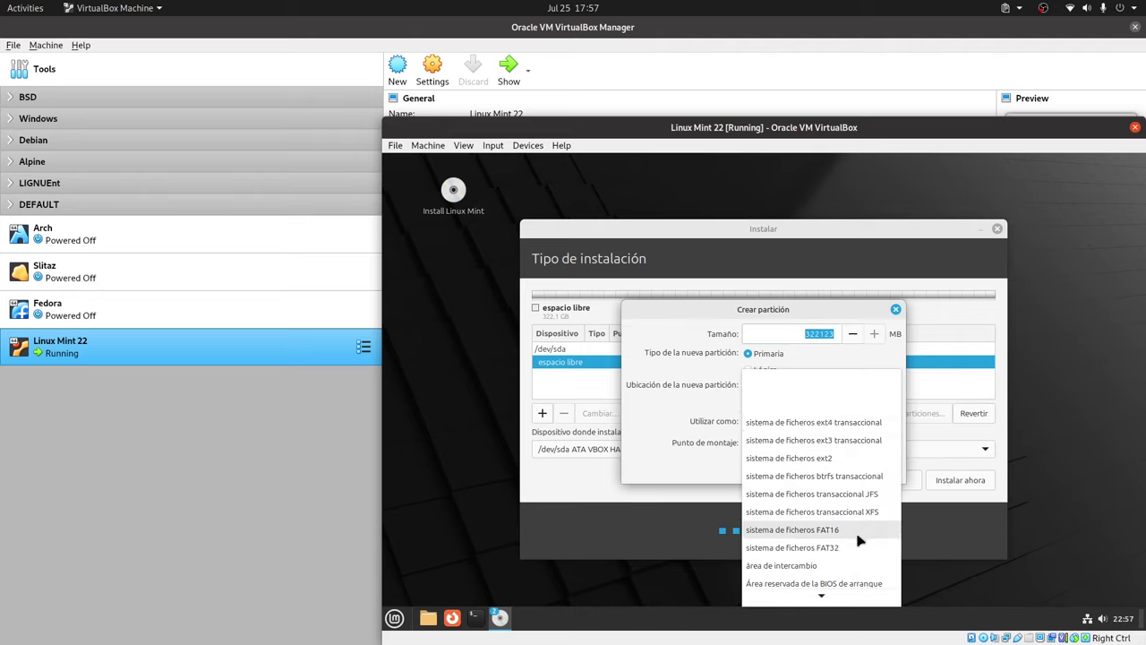
{"action": "scroll", "coordinate": [834, 477], "scroll_direction": "down", "scroll_amount": 1}
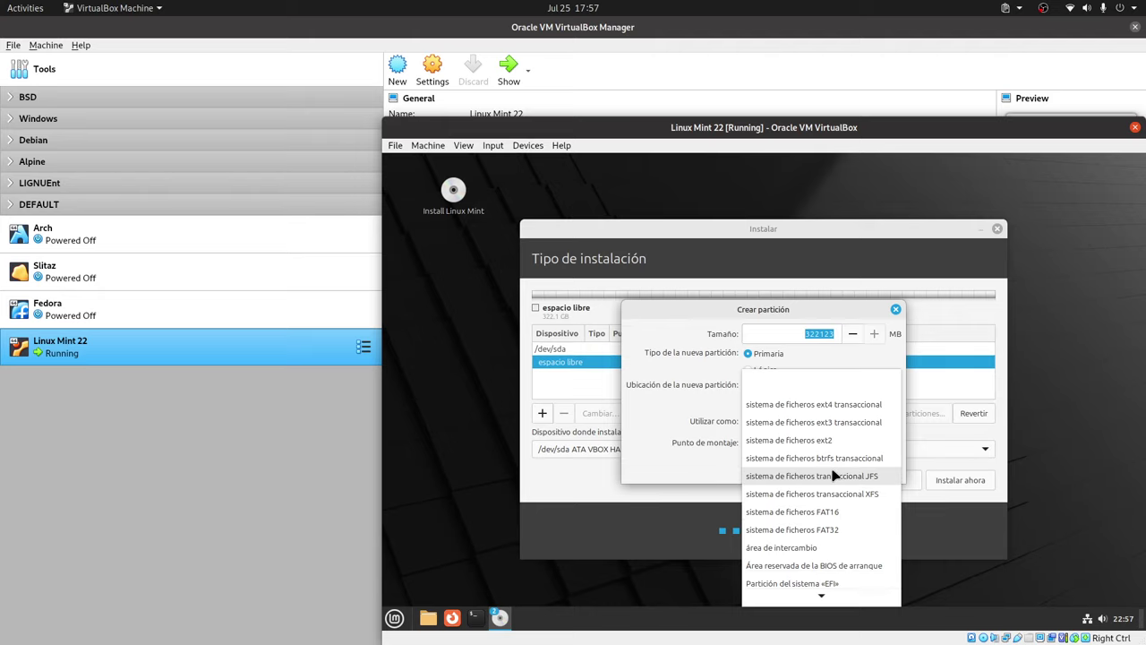
{"action": "left_click", "coordinate": [814, 557]}
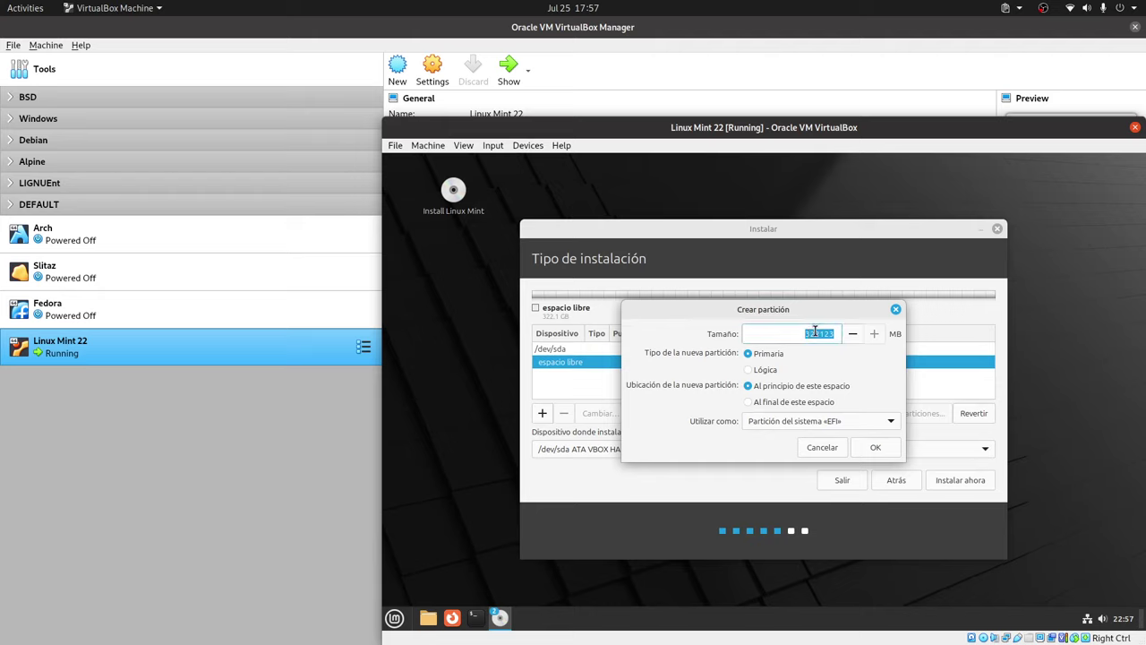
{"action": "type", "text": "512"}
{"action": "left_click", "coordinate": [876, 447]}
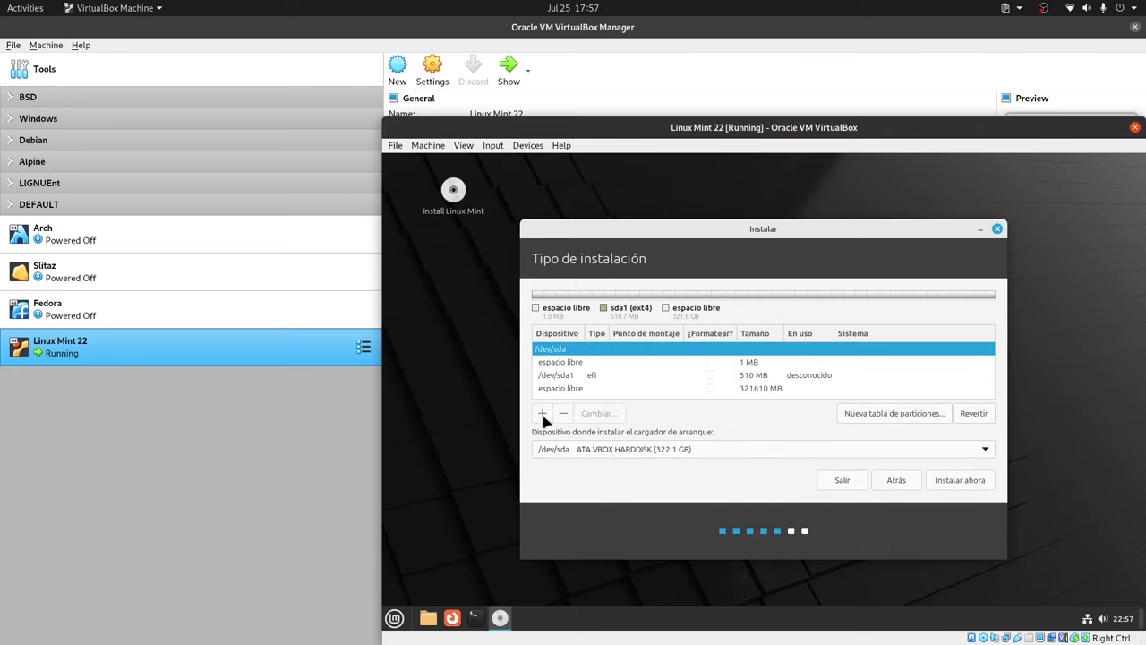
{"action": "left_click", "coordinate": [594, 363]}
{"action": "left_click", "coordinate": [543, 414]}
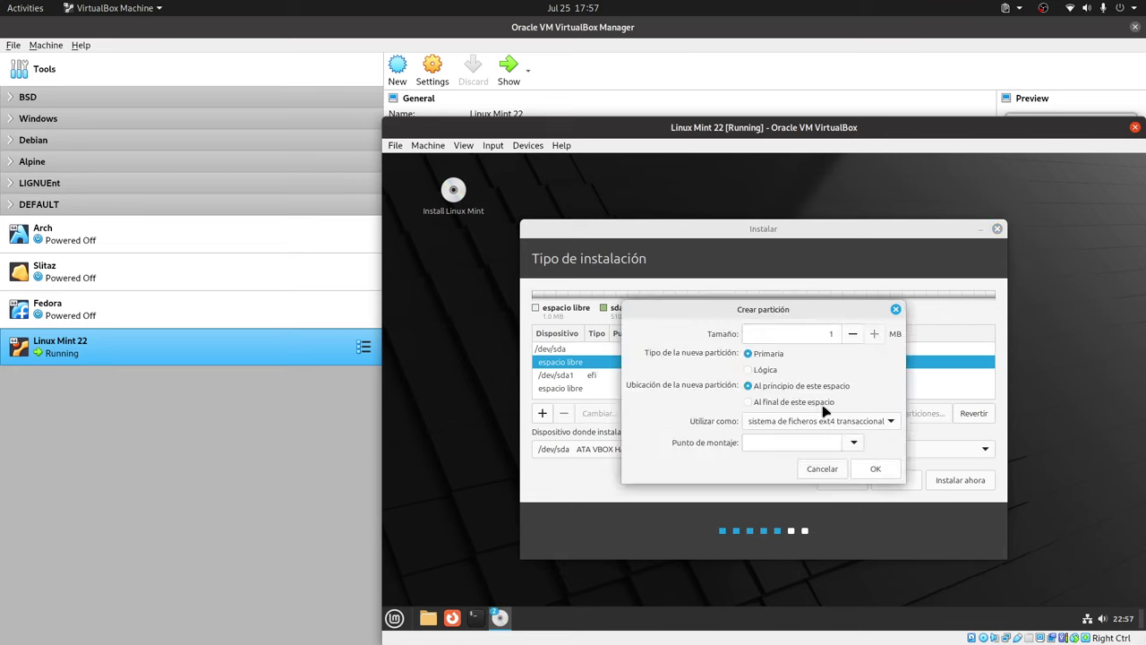
{"action": "left_click", "coordinate": [853, 442]}
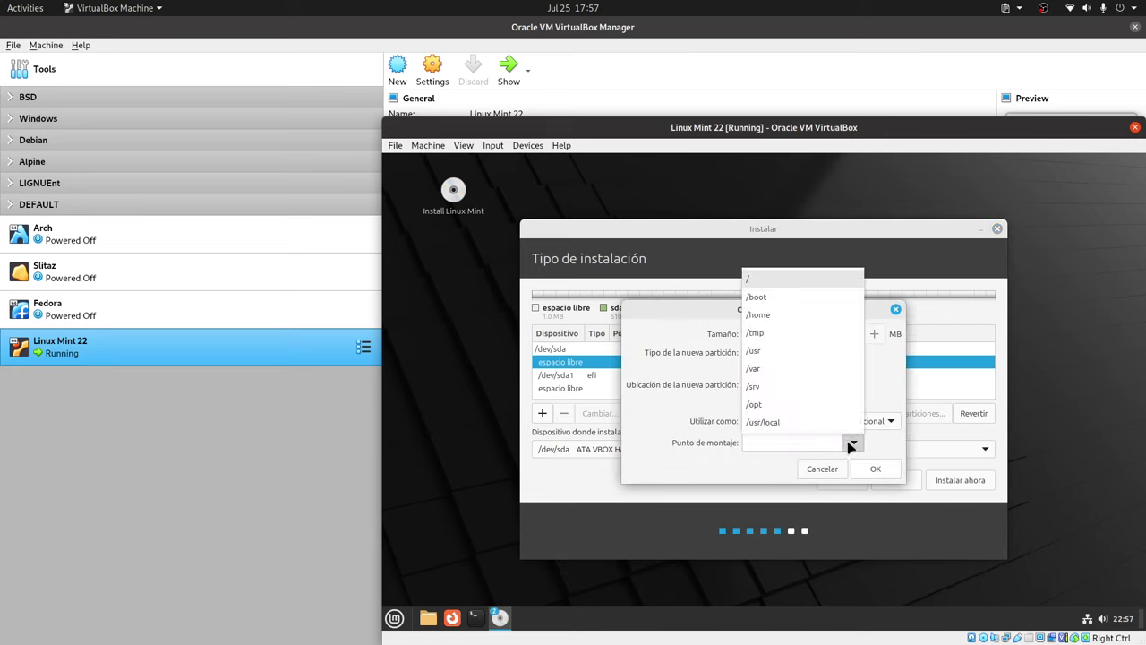
{"action": "left_click", "coordinate": [778, 283]}
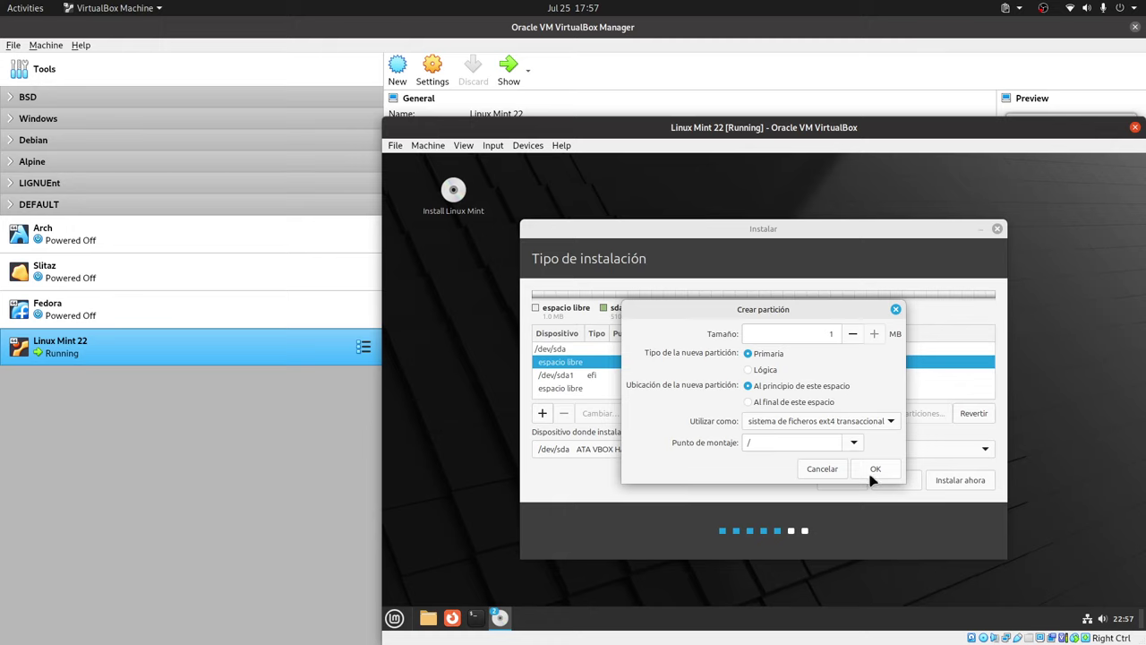
{"action": "left_click", "coordinate": [835, 338]}
{"action": "double_click", "coordinate": [831, 333]}
{"action": "left_click", "coordinate": [876, 469]}
{"action": "left_click", "coordinate": [762, 438]}
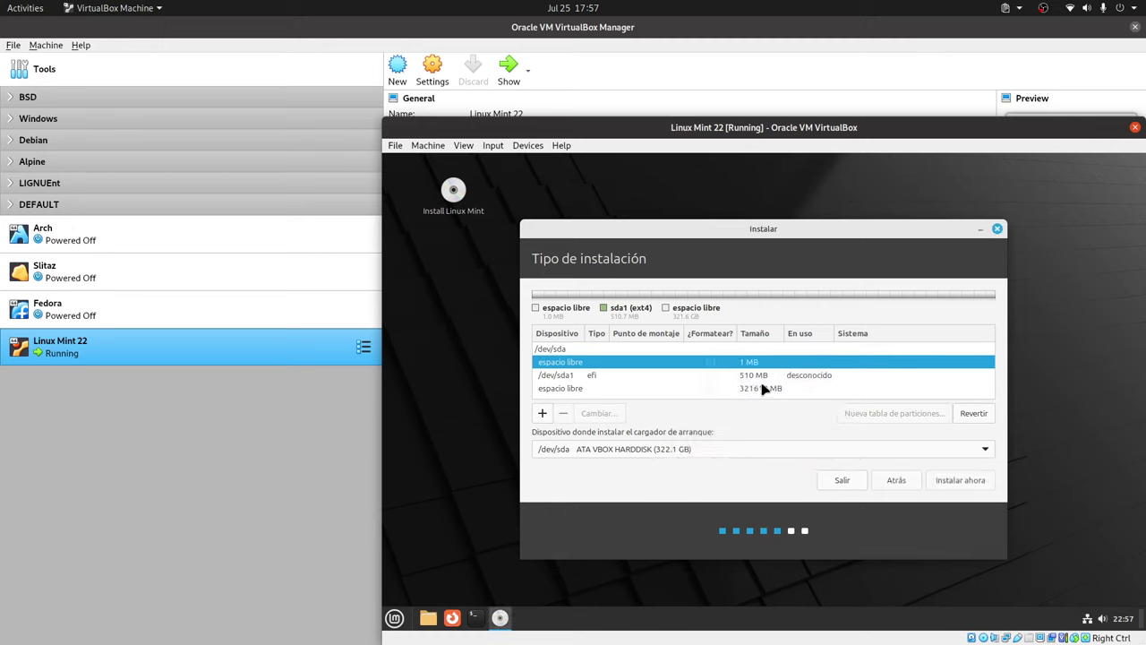
{"action": "left_click", "coordinate": [638, 388]}
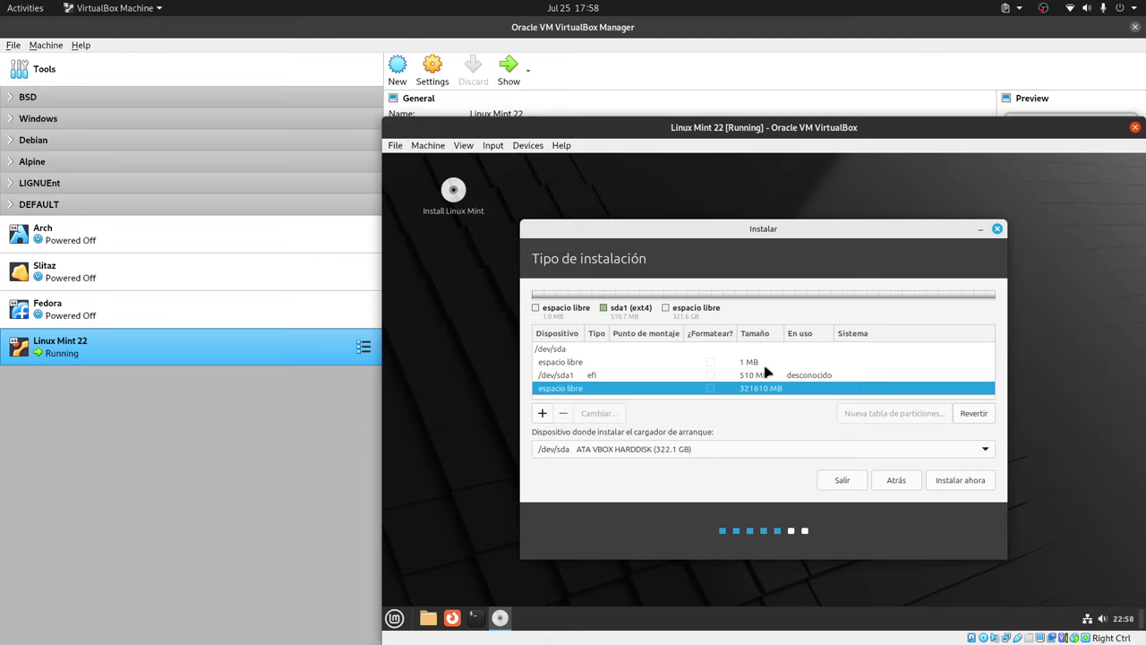
{"action": "left_click", "coordinate": [767, 365]}
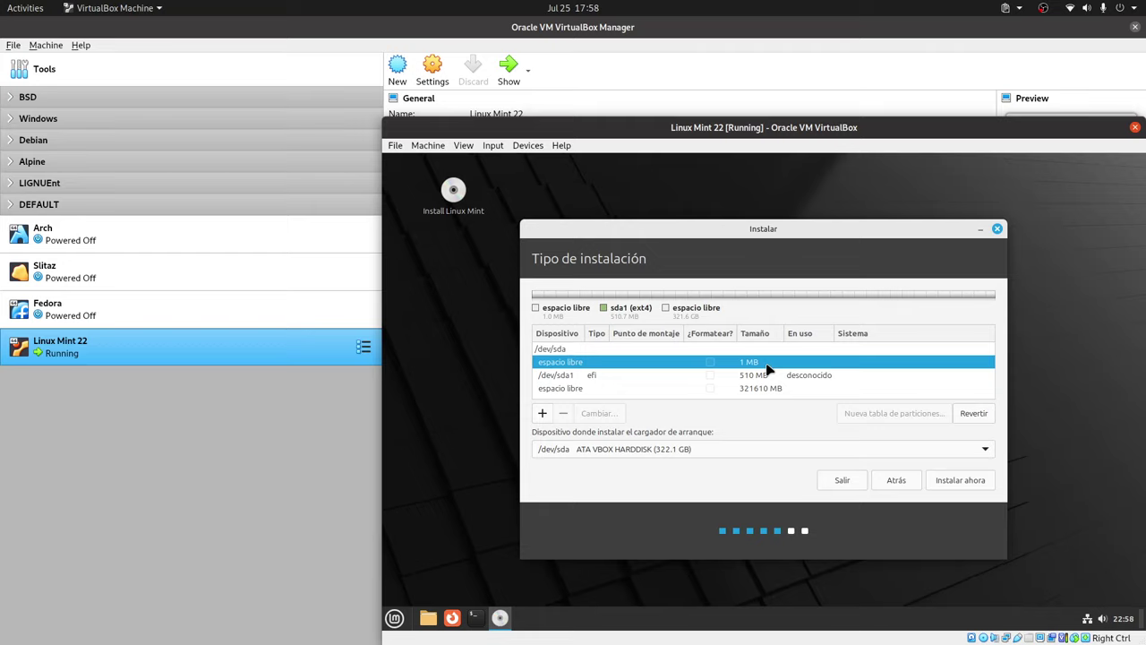
Turn the 321610 MB free space into an XFS partition mounted at /, then start installing.
{"action": "left_click", "coordinate": [590, 390]}
{"action": "left_click", "coordinate": [544, 415]}
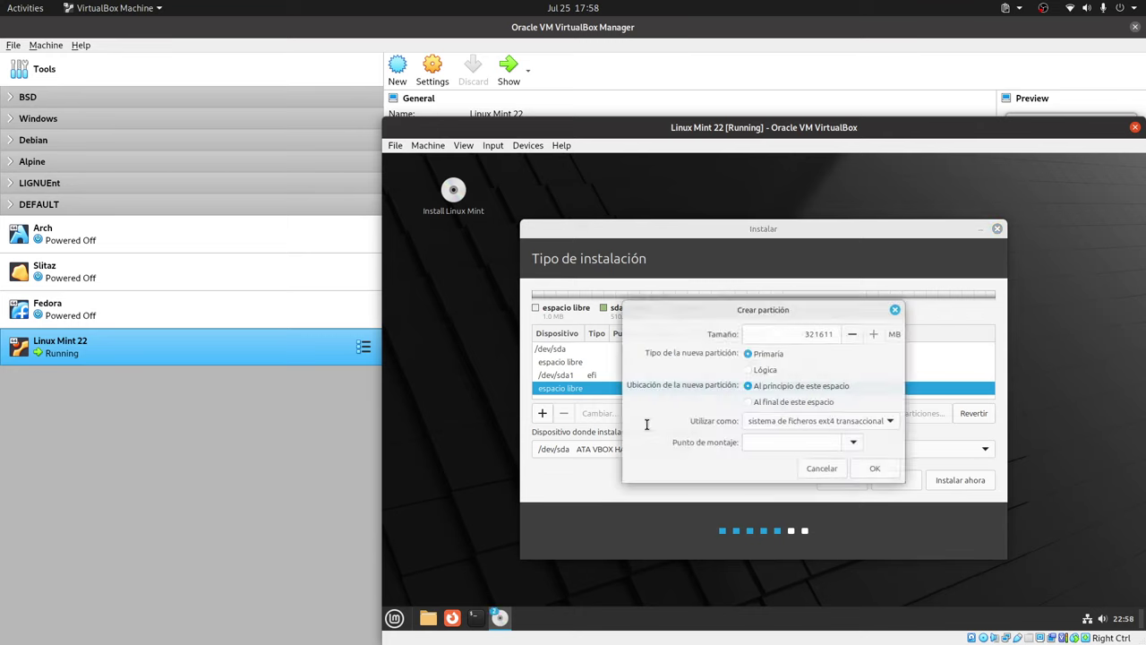
{"action": "left_click", "coordinate": [890, 423]}
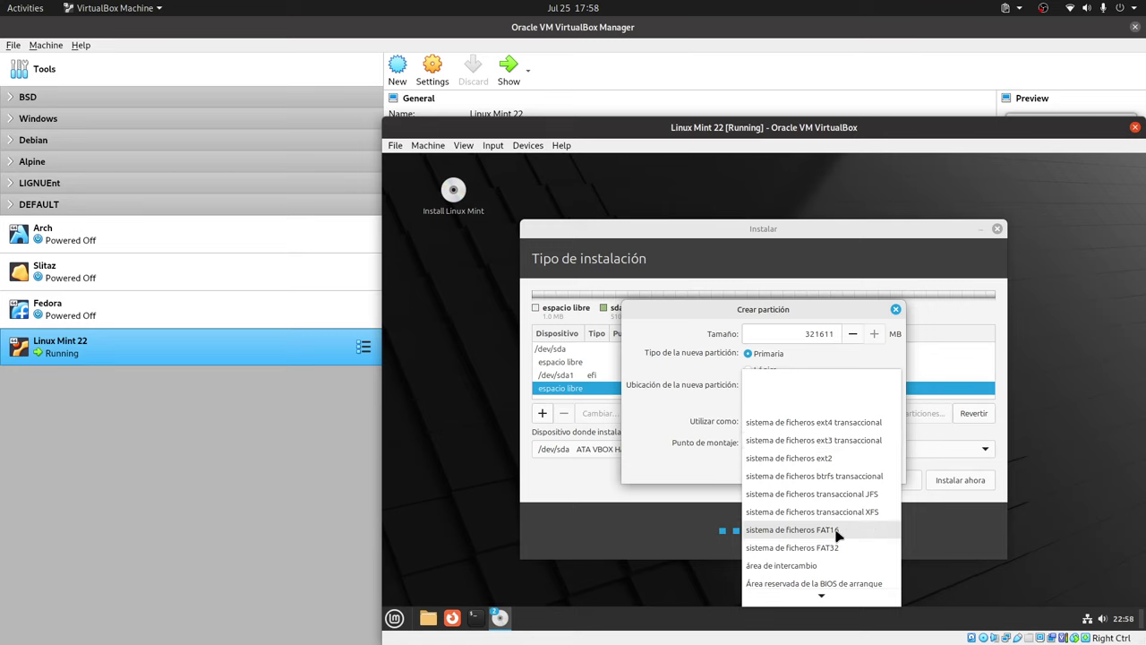
{"action": "scroll", "coordinate": [852, 533], "scroll_direction": "down", "scroll_amount": 1}
{"action": "scroll", "coordinate": [852, 533], "scroll_direction": "down", "scroll_amount": 1}
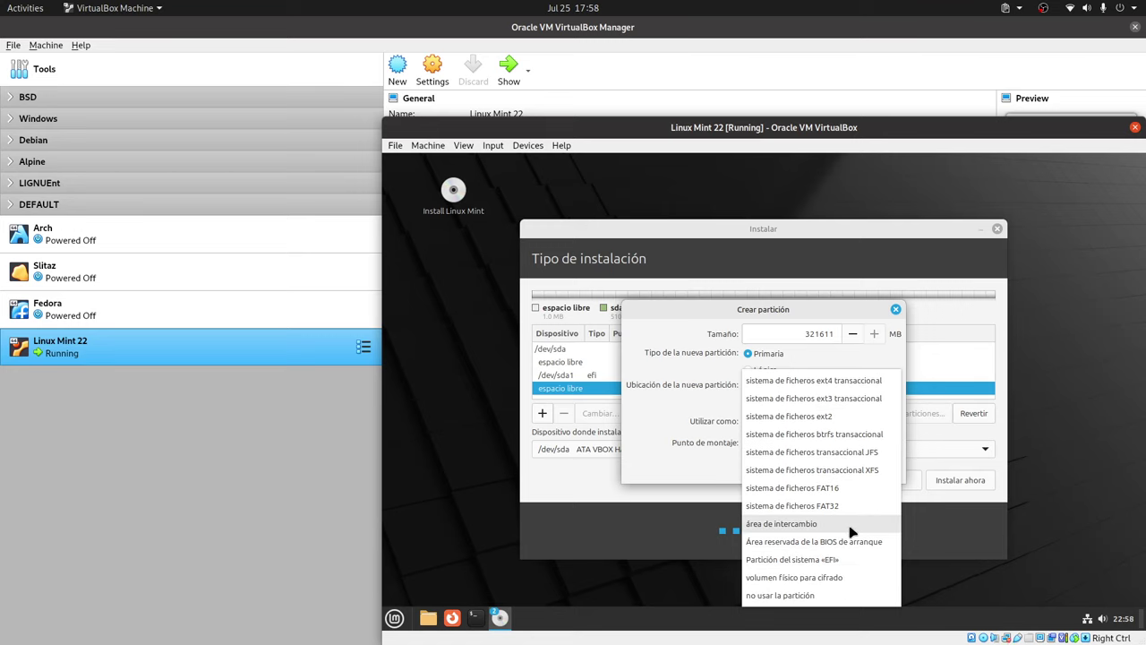
{"action": "left_click", "coordinate": [849, 469]}
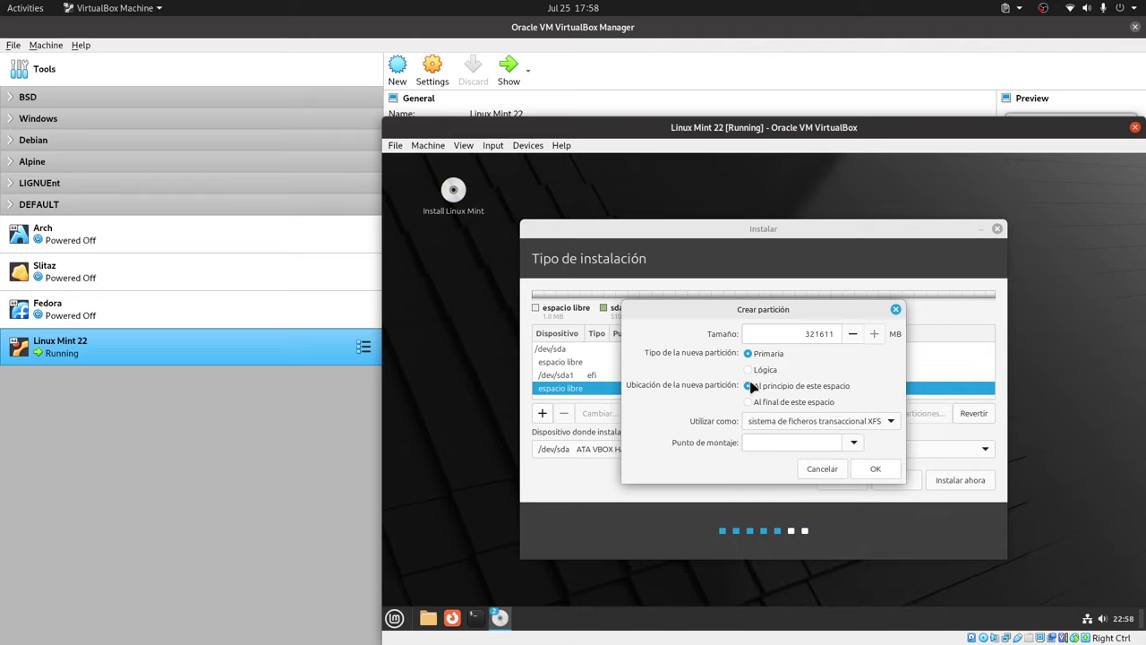
{"action": "left_click", "coordinate": [853, 442]}
{"action": "left_click", "coordinate": [761, 280]}
{"action": "left_click", "coordinate": [873, 468]}
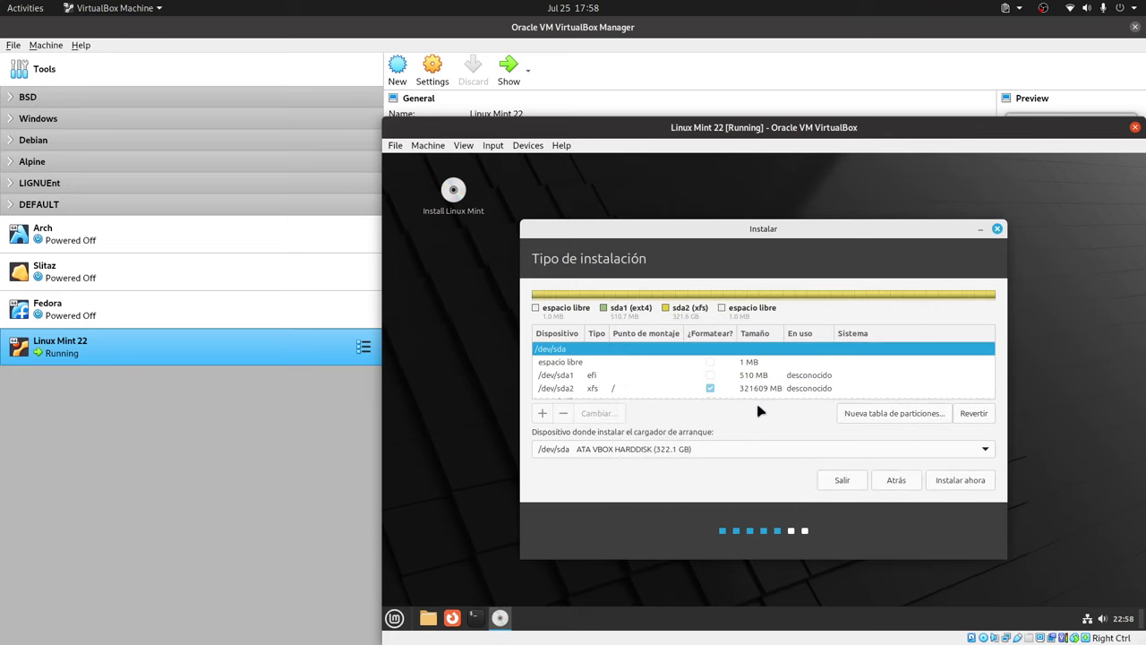
{"action": "left_click", "coordinate": [959, 480]}
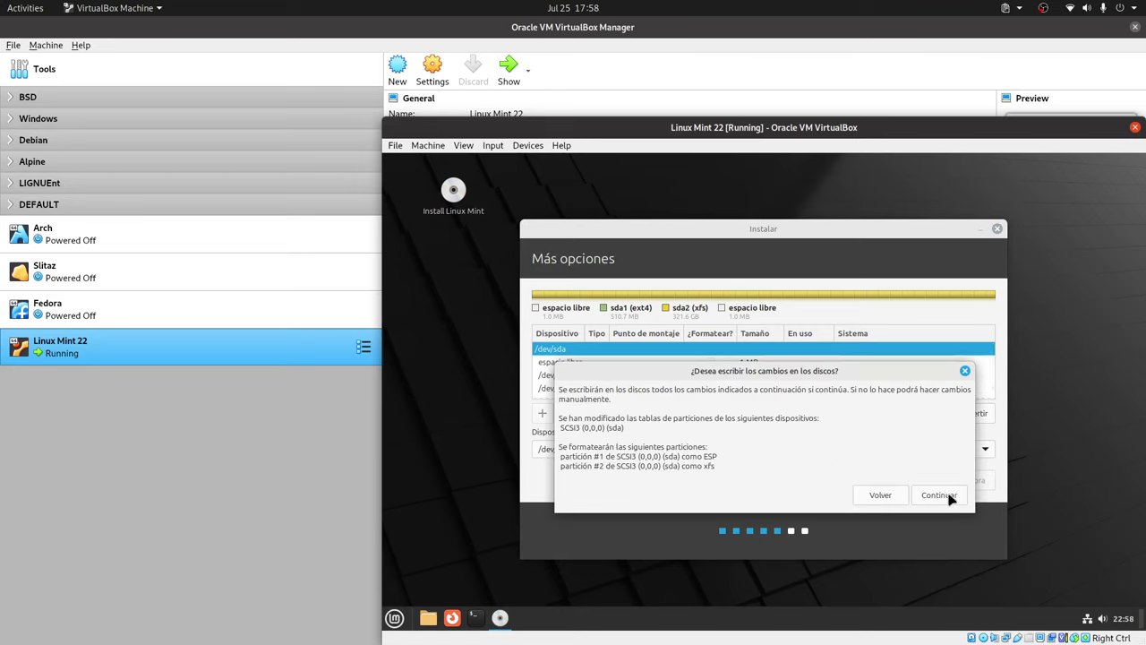
Confirm writing the partition changes to disk and accept the Guayaquil time zone.
{"action": "left_click", "coordinate": [951, 496]}
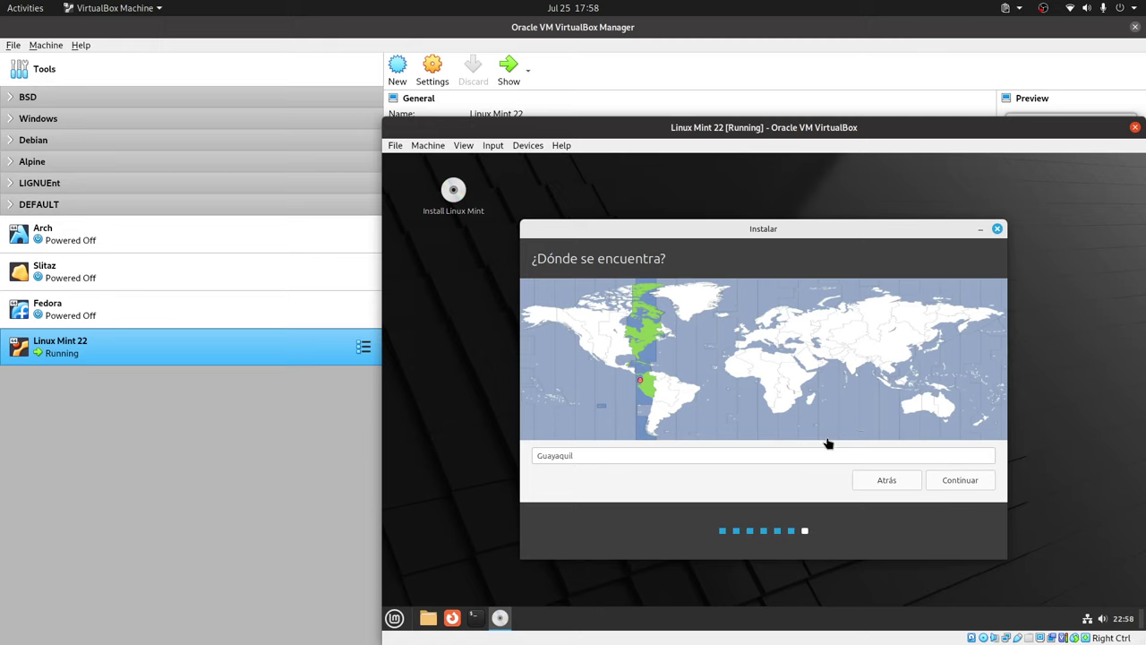
{"action": "left_click", "coordinate": [972, 483]}
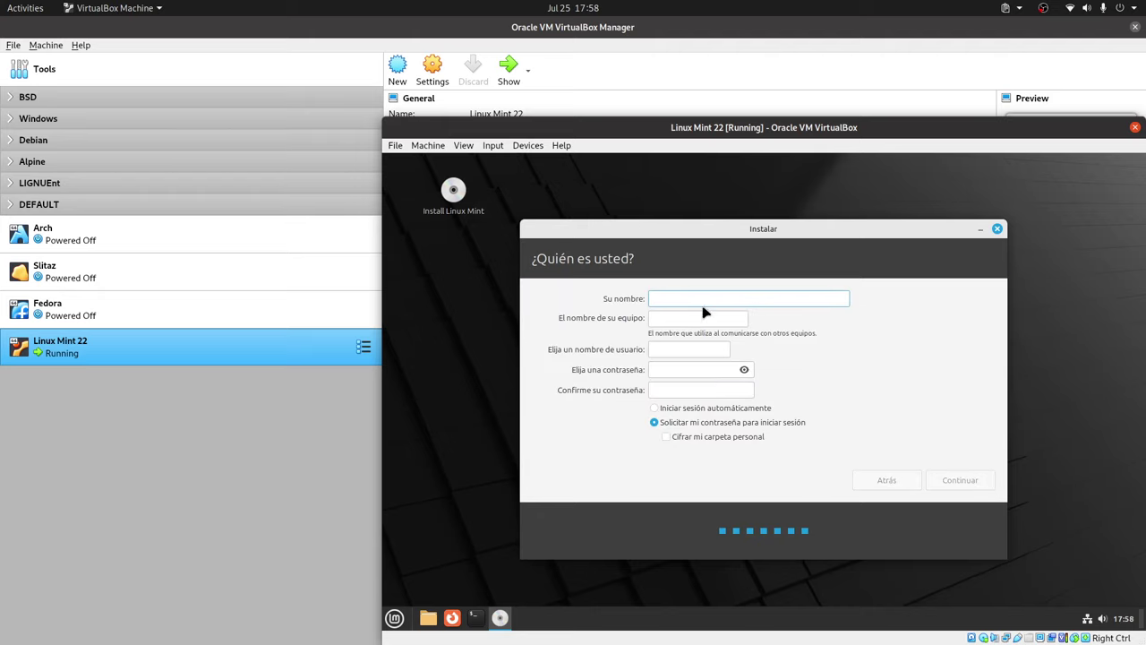
Enter the user's name and change the VirtualBox part of the hostname to 'pc'.
{"action": "type", "text": "LibreByte"}
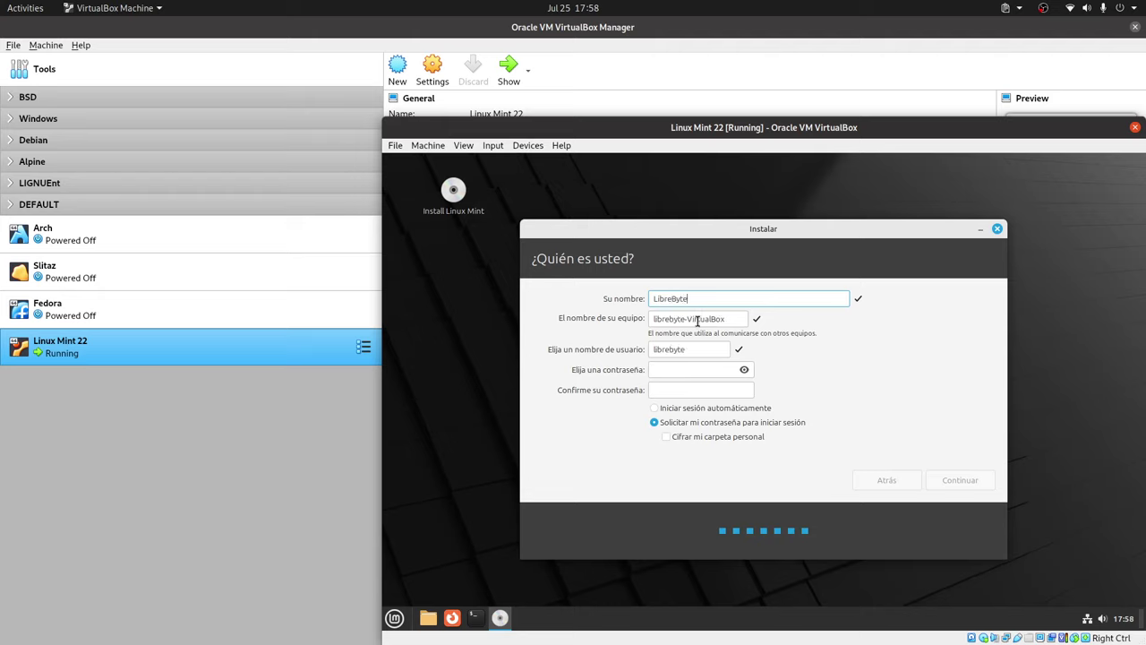
{"action": "left_click", "coordinate": [702, 319]}
{"action": "double_click", "coordinate": [702, 319]}
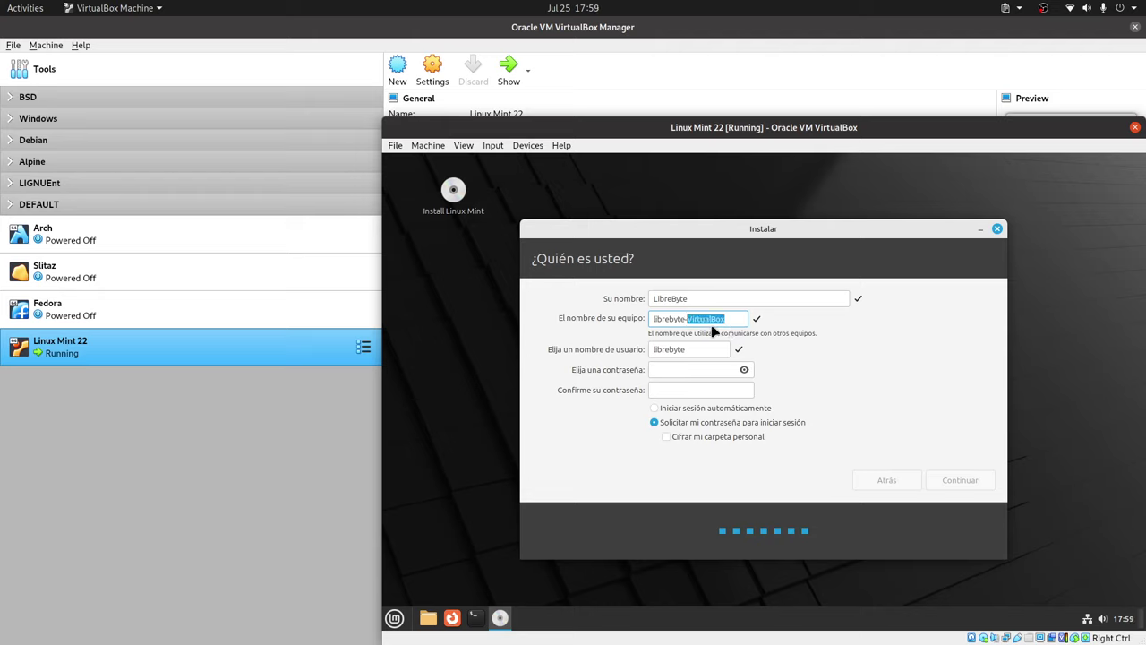
{"action": "type", "text": "pc"}
Set and confirm the account password, then continue the installation.
{"action": "left_click", "coordinate": [691, 371]}
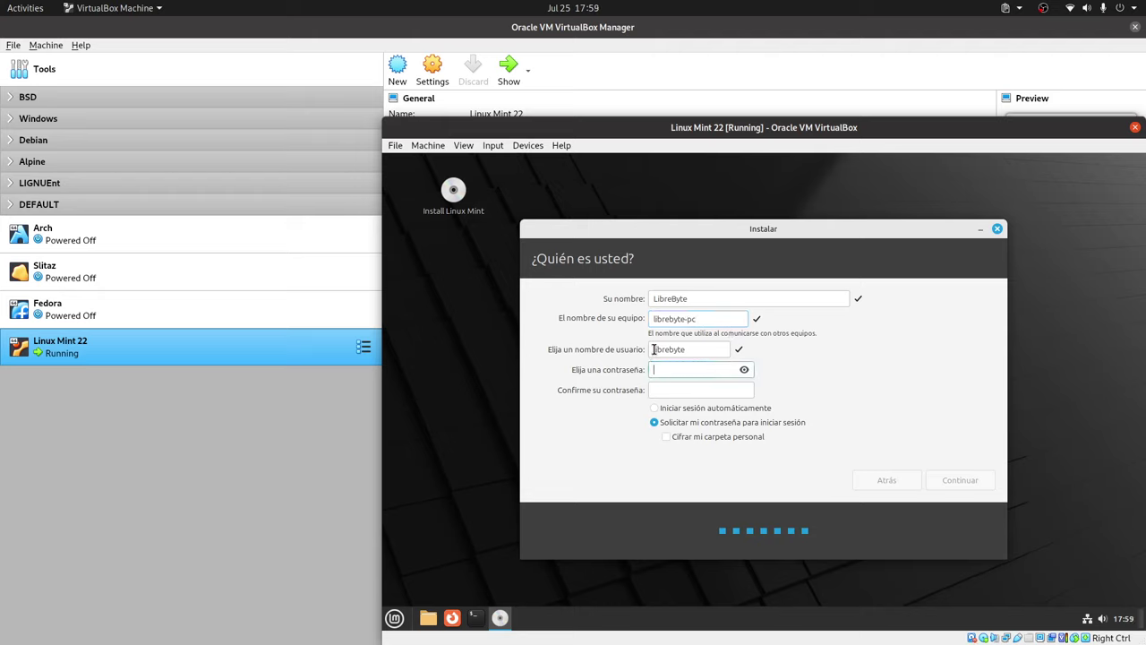
{"action": "type", "text": "123"}
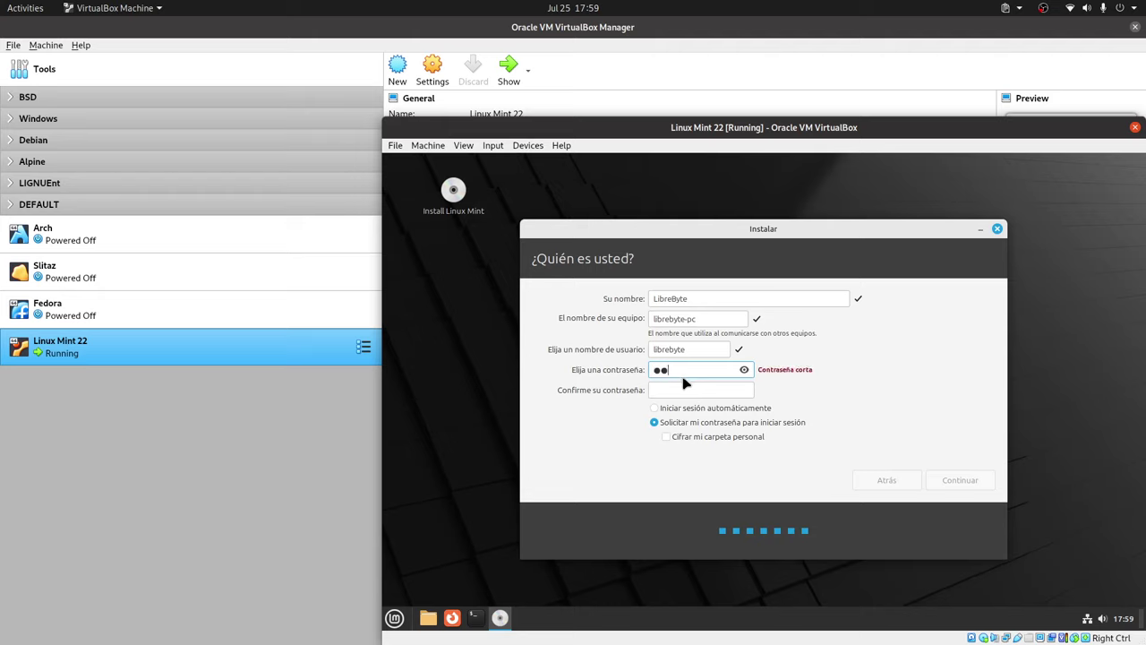
{"action": "left_click", "coordinate": [680, 391]}
{"action": "type", "text": "123"}
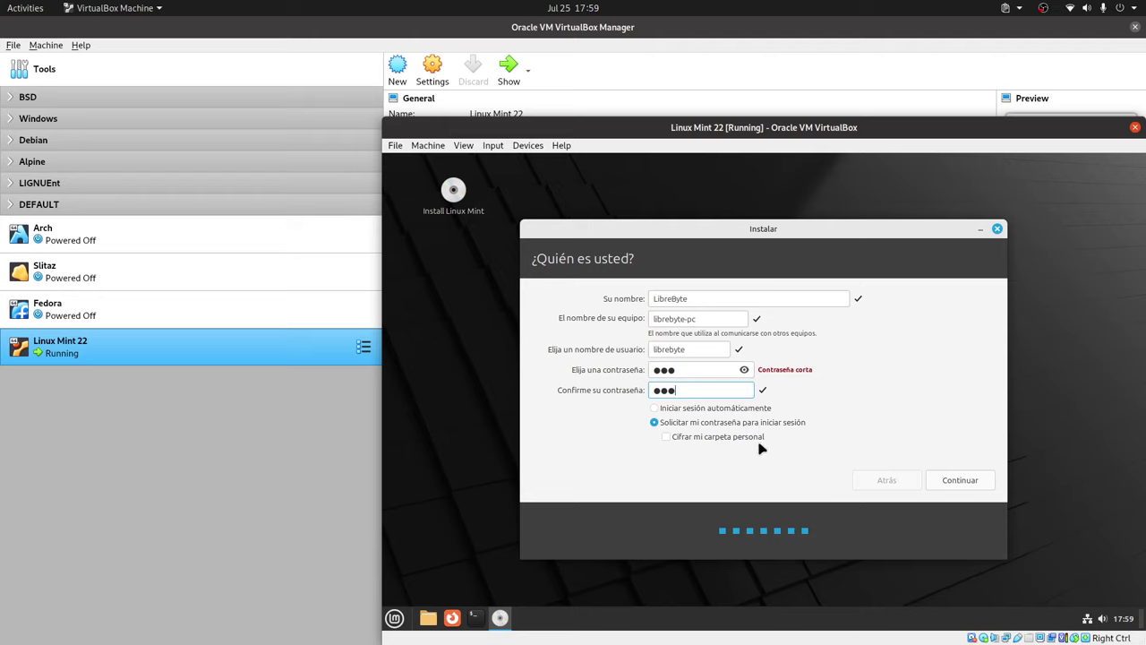
{"action": "left_click", "coordinate": [965, 481]}
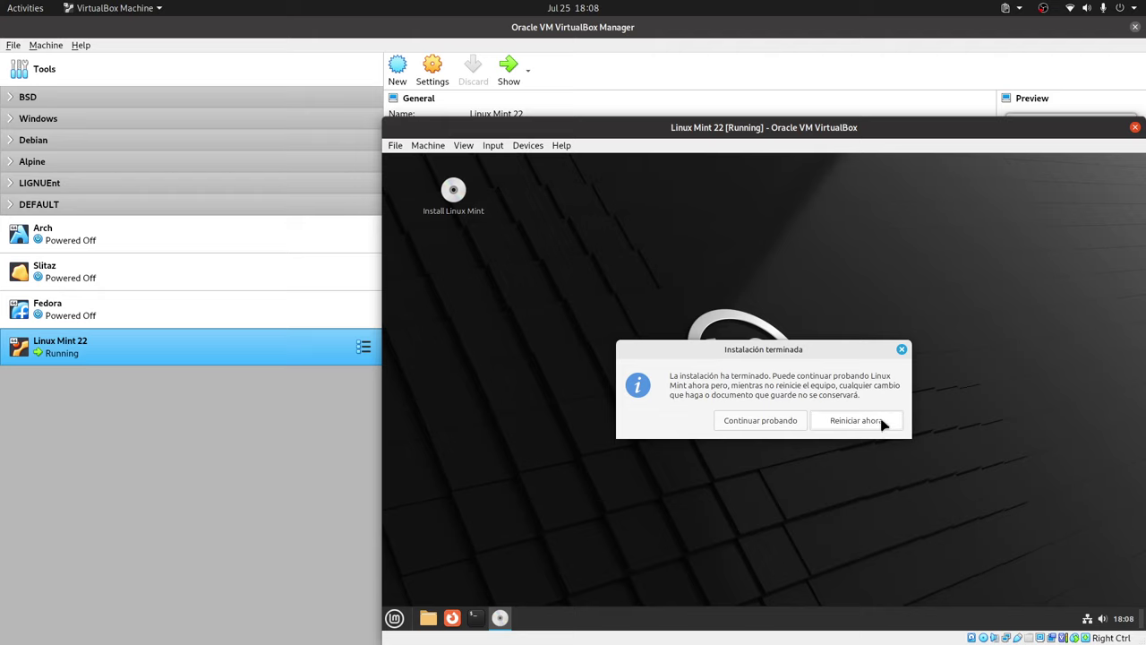
Restart the VM after installation and confirm the medium-removal prompt to boot into the login screen.
{"action": "left_click", "coordinate": [881, 423]}
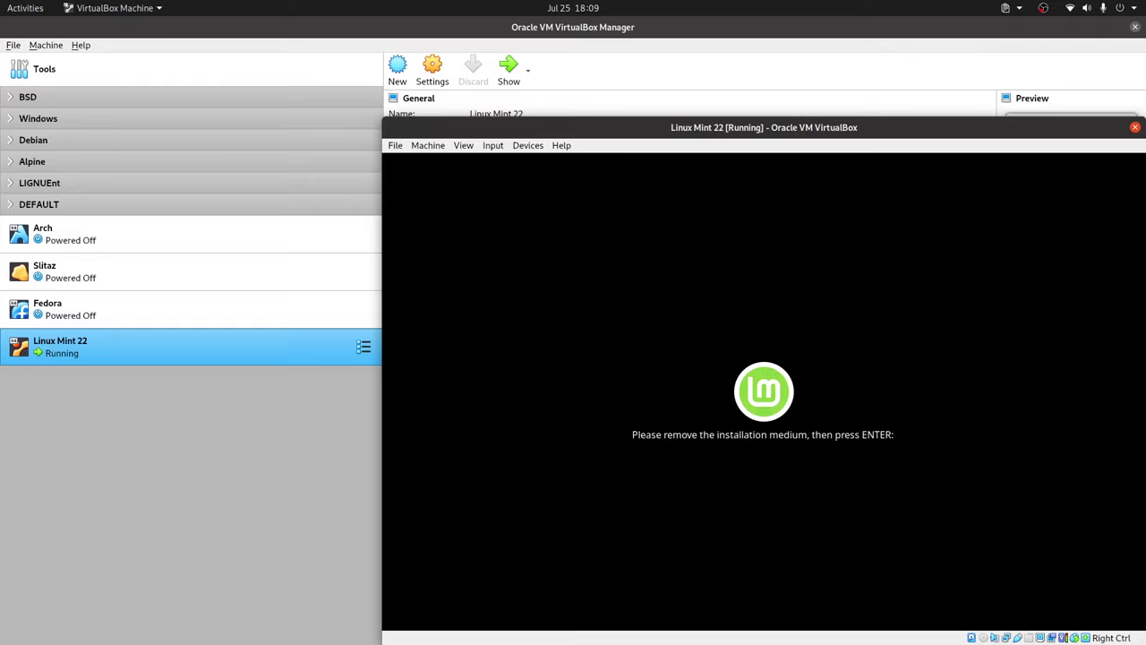
{"action": "key", "text": "Return"}
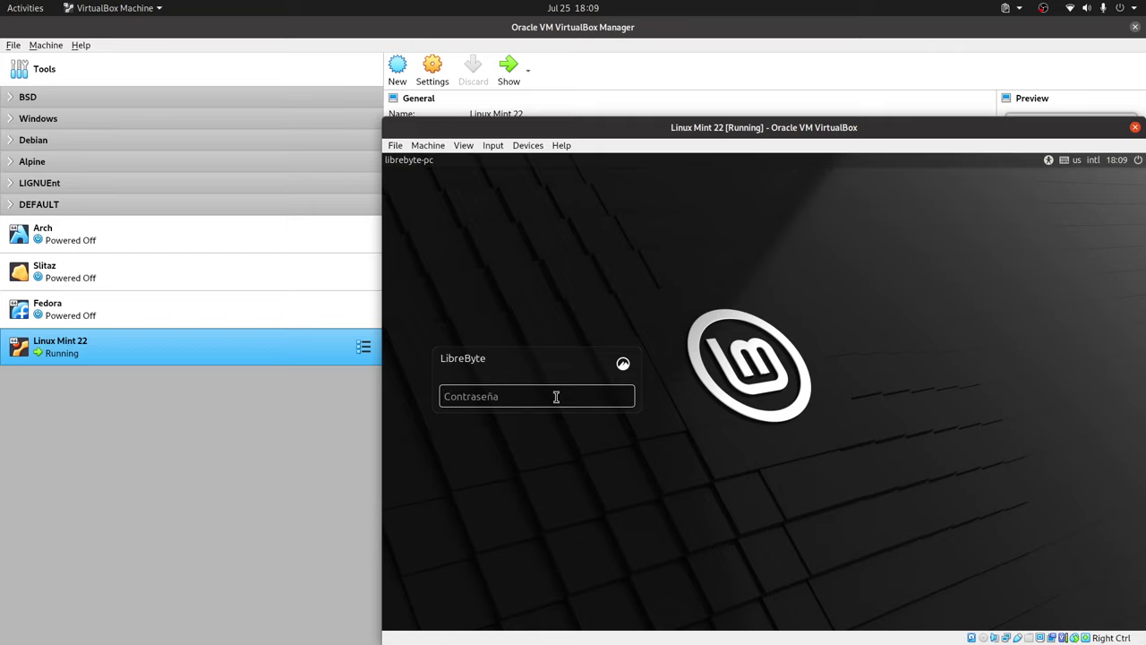
Log in to the new Linux Mint desktop by entering the user's password.
{"action": "left_click", "coordinate": [556, 396]}
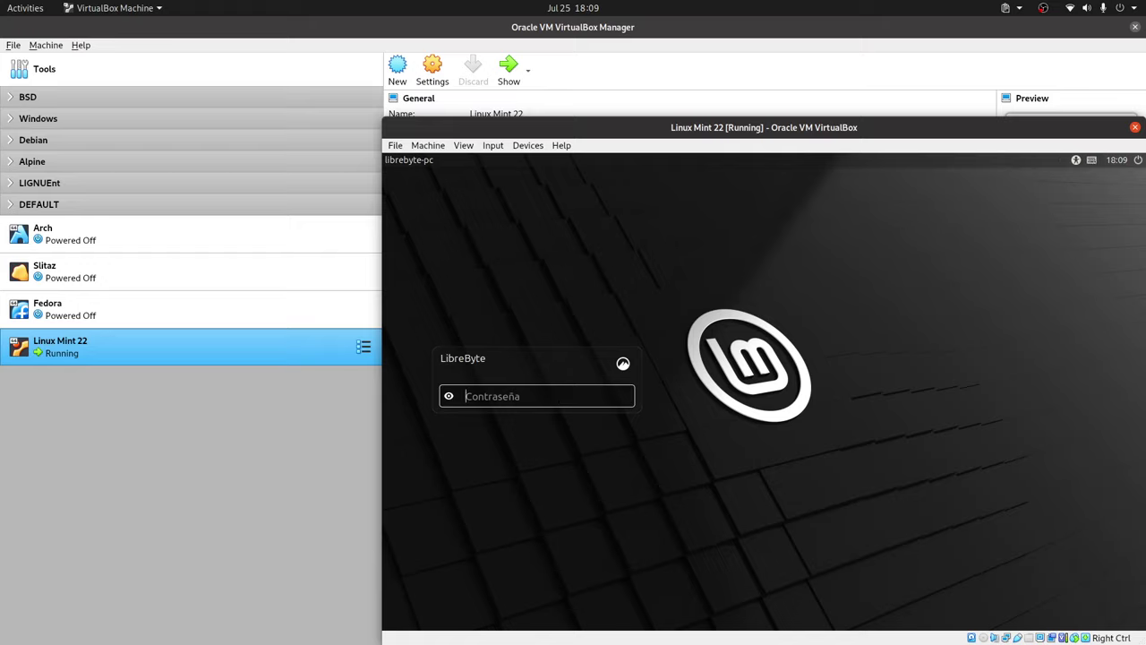
{"action": "type", "text": "***"}
{"action": "key", "text": "Return"}
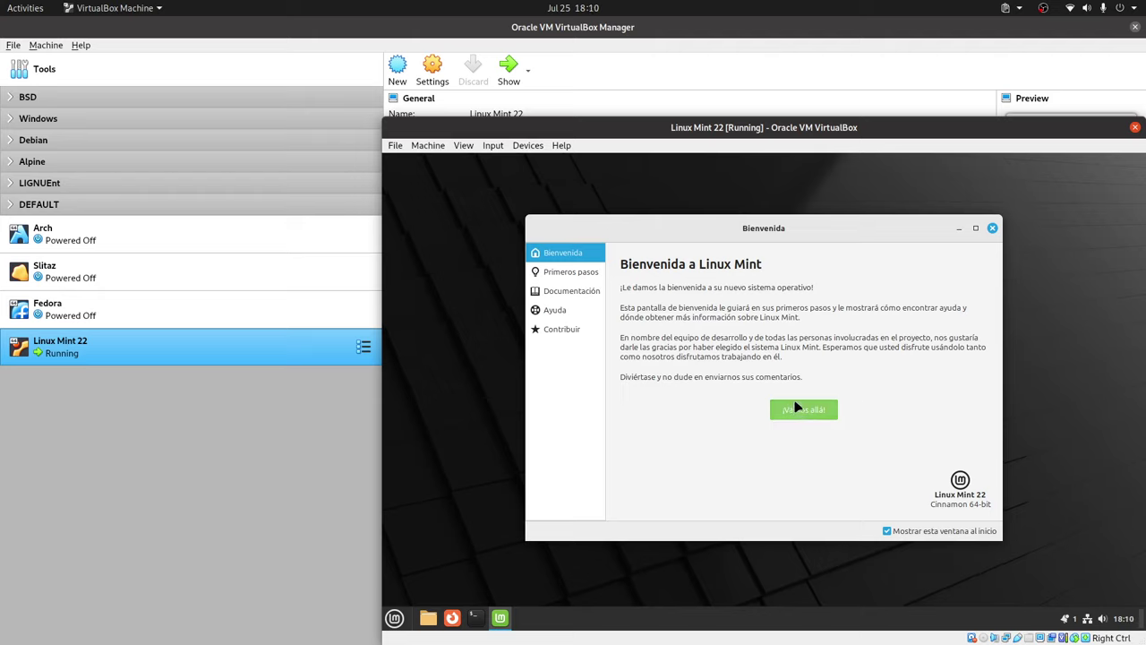
Untick 'Mostrar esta ventana al inicio', then browse the Primeros pasos list down to Cortafuegos.
{"action": "left_click", "coordinate": [887, 531]}
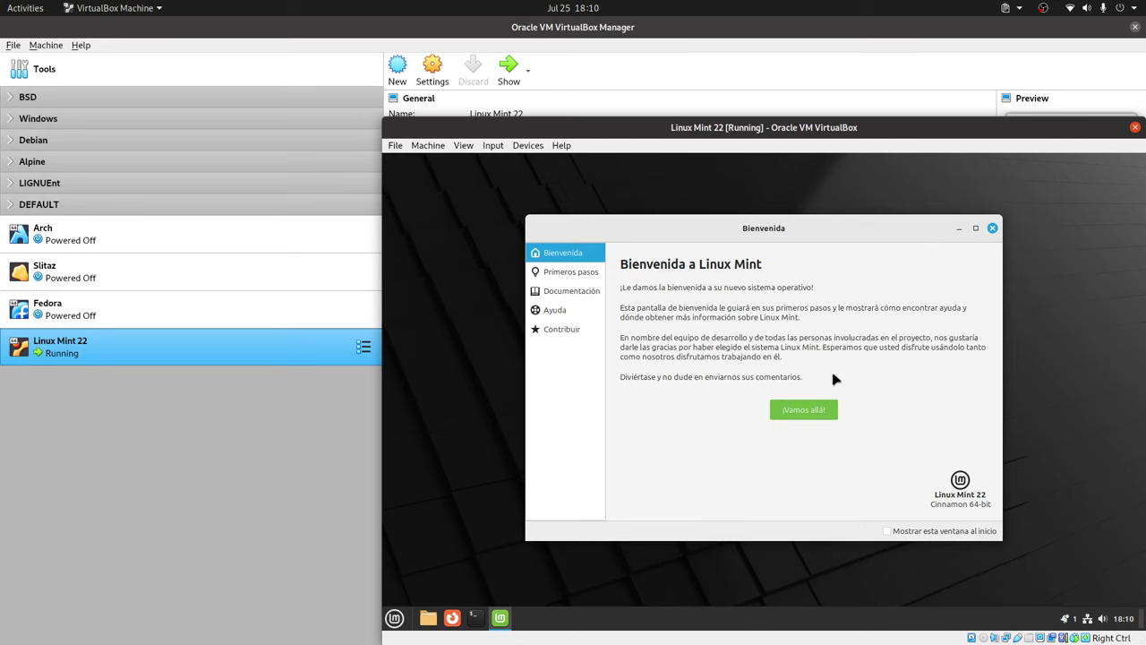
{"action": "left_click", "coordinate": [803, 410]}
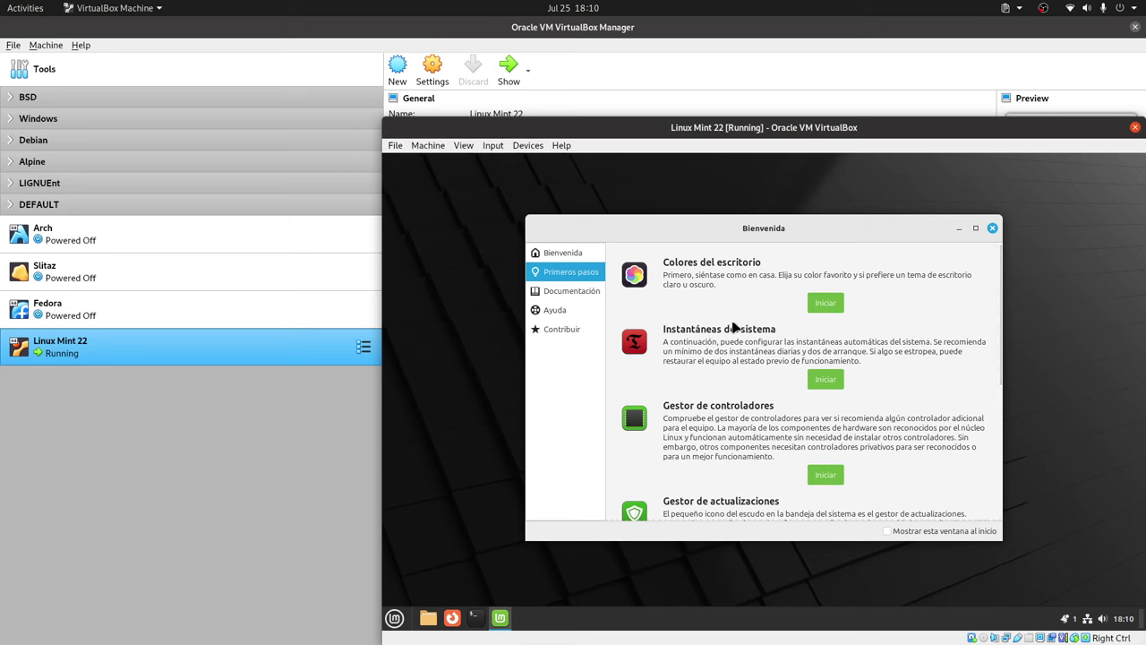
{"action": "scroll", "coordinate": [732, 326], "scroll_direction": "down", "scroll_amount": 5}
{"action": "scroll", "coordinate": [732, 326], "scroll_direction": "up", "scroll_amount": 5}
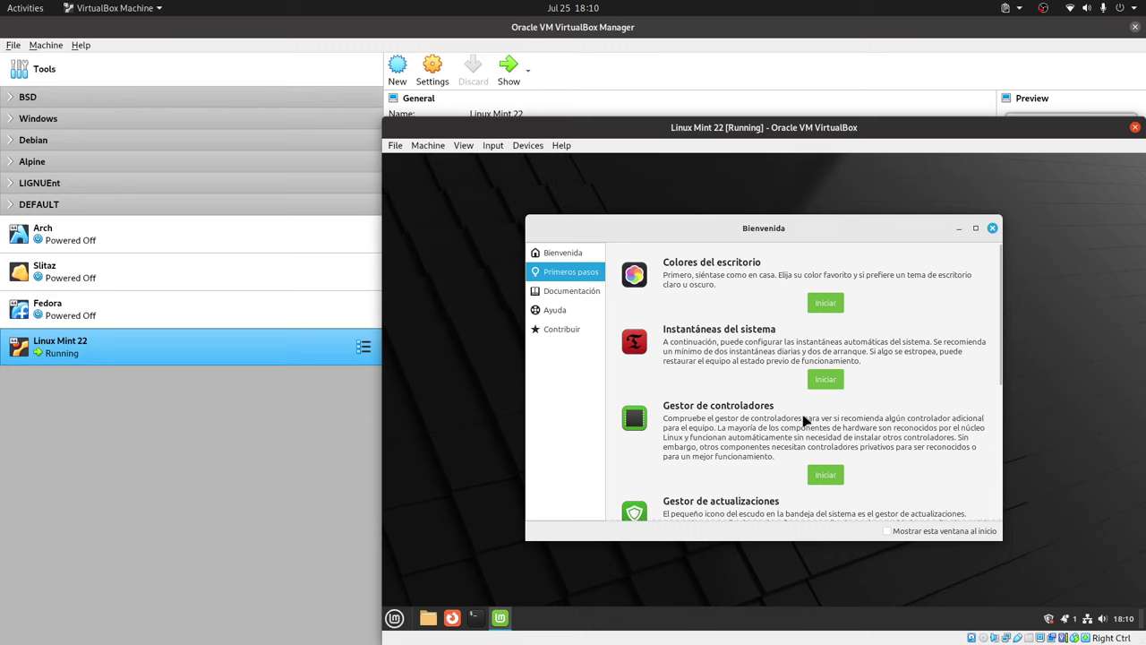
{"action": "scroll", "coordinate": [805, 422], "scroll_direction": "down", "scroll_amount": 2}
{"action": "scroll", "coordinate": [805, 421], "scroll_direction": "down", "scroll_amount": 1}
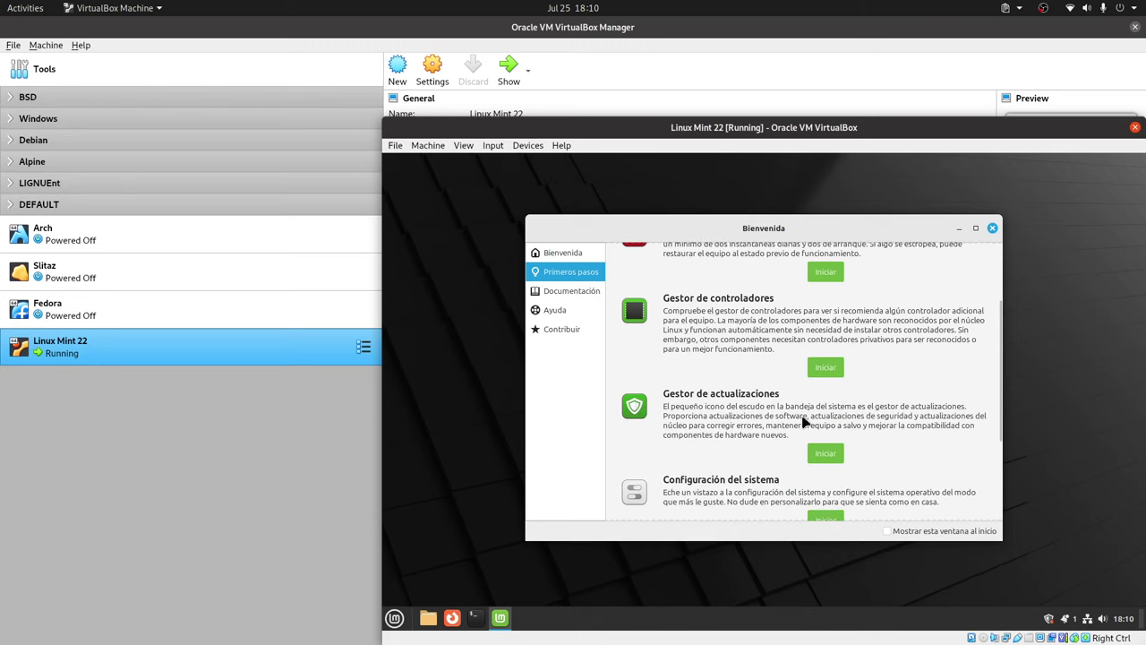
{"action": "scroll", "coordinate": [756, 439], "scroll_direction": "down", "scroll_amount": 1}
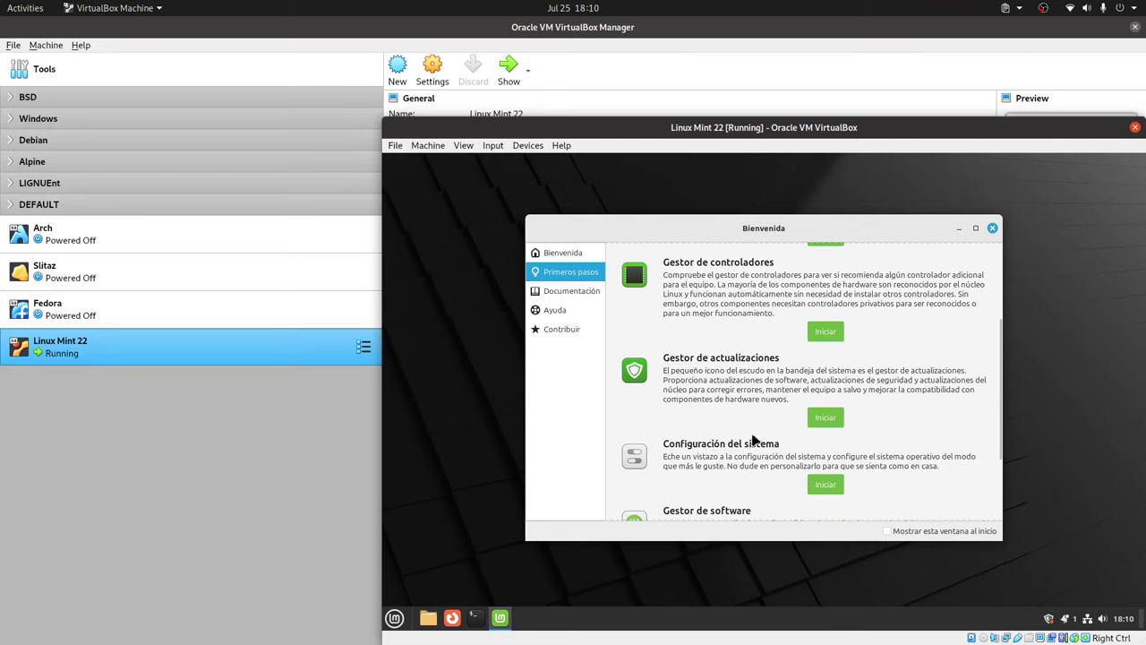
{"action": "scroll", "coordinate": [788, 435], "scroll_direction": "down", "scroll_amount": 2}
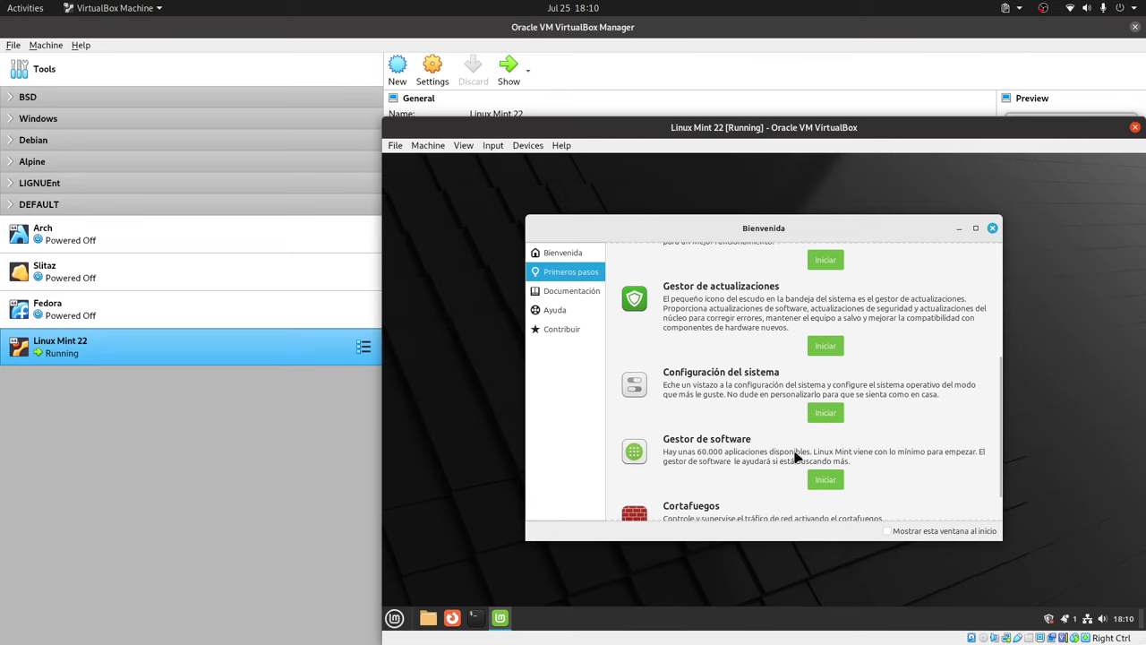
{"action": "scroll", "coordinate": [795, 456], "scroll_direction": "down", "scroll_amount": 1}
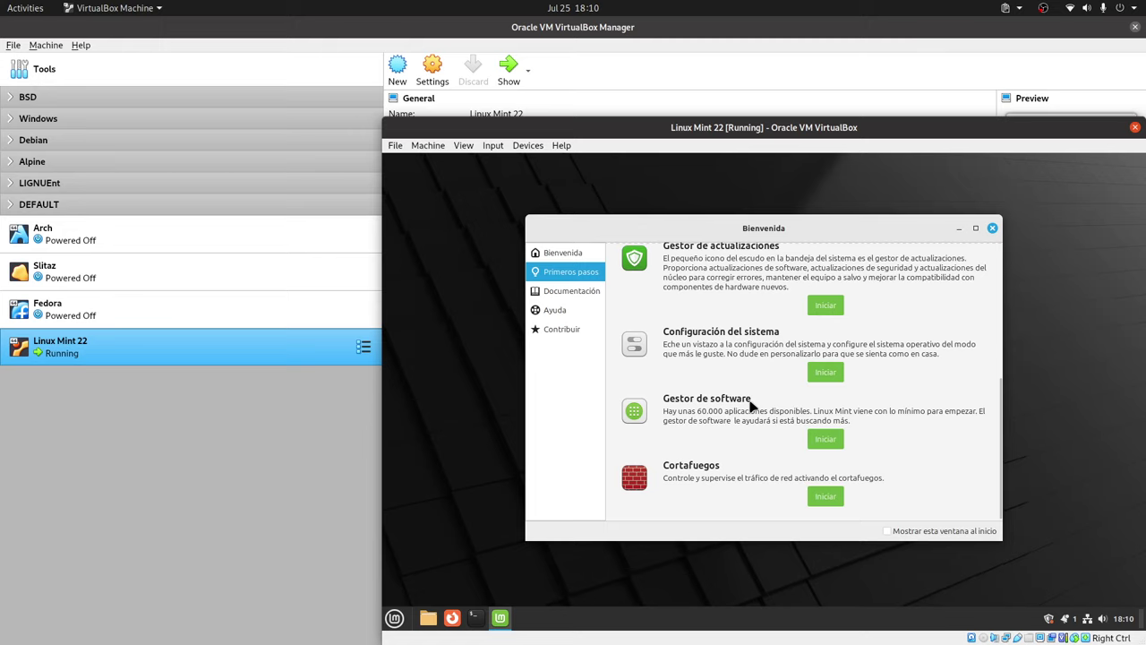
{"action": "scroll", "coordinate": [770, 463], "scroll_direction": "down", "scroll_amount": 1}
{"action": "left_click", "coordinate": [824, 496]}
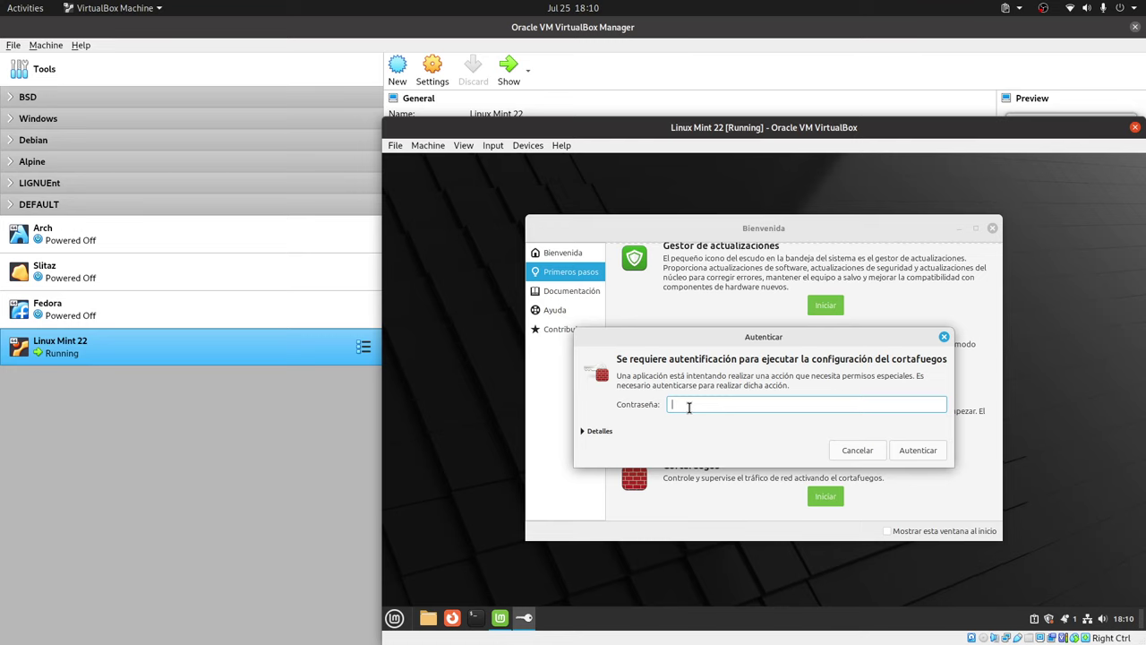
{"action": "type", "text": "aaa"}
{"action": "key", "text": "Return"}
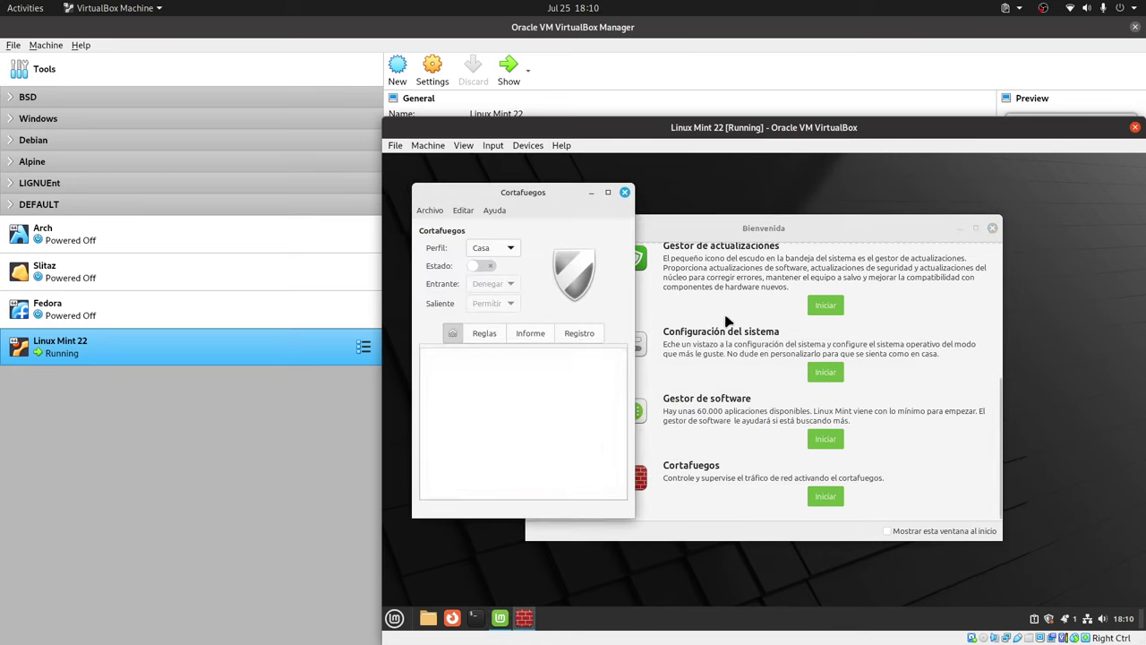
{"action": "left_click_drag", "start_coordinate": [520, 199], "coordinate": [508, 180]}
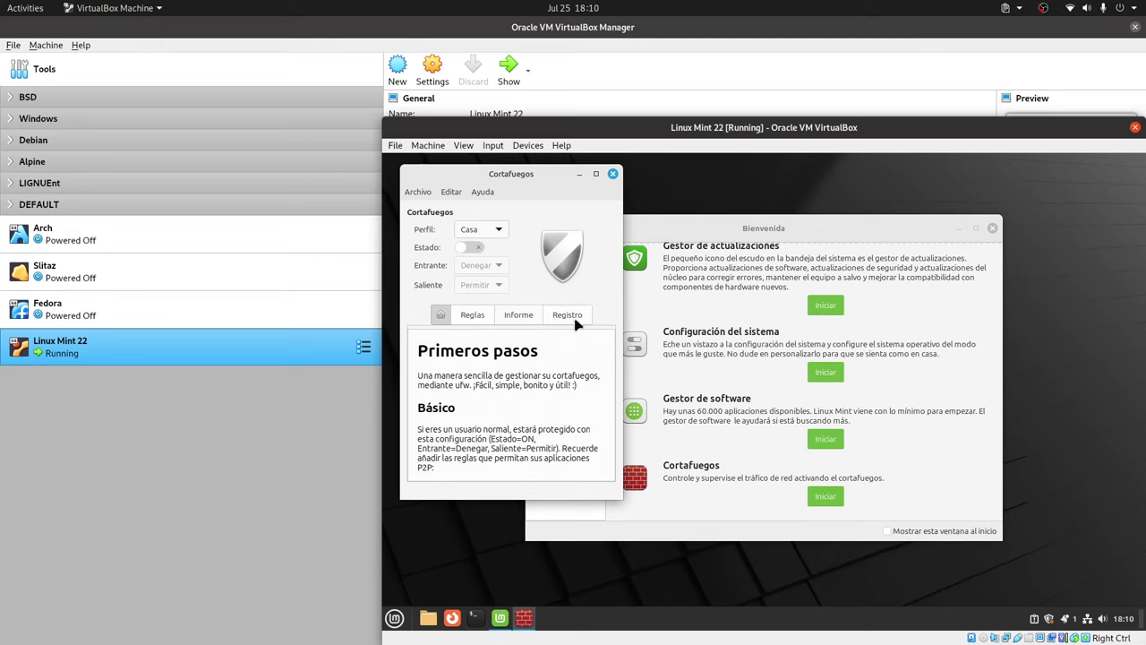
{"action": "left_click", "coordinate": [612, 174]}
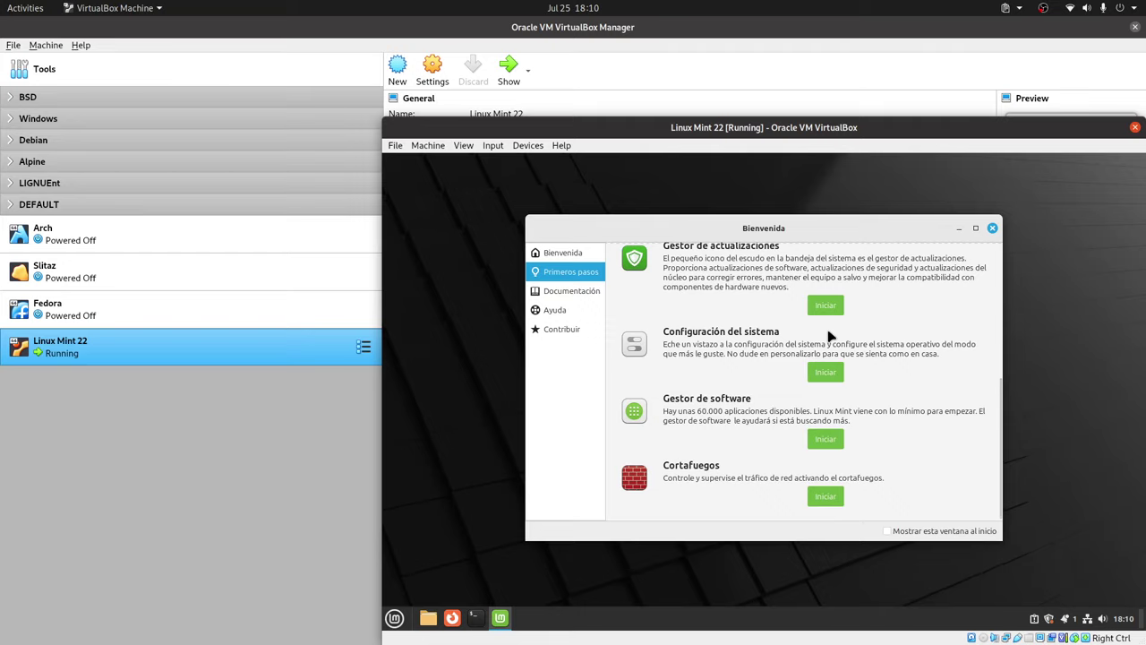
Close the welcome window, open a terminal and type 'ht' at the prompt.
{"action": "left_click", "coordinate": [993, 228]}
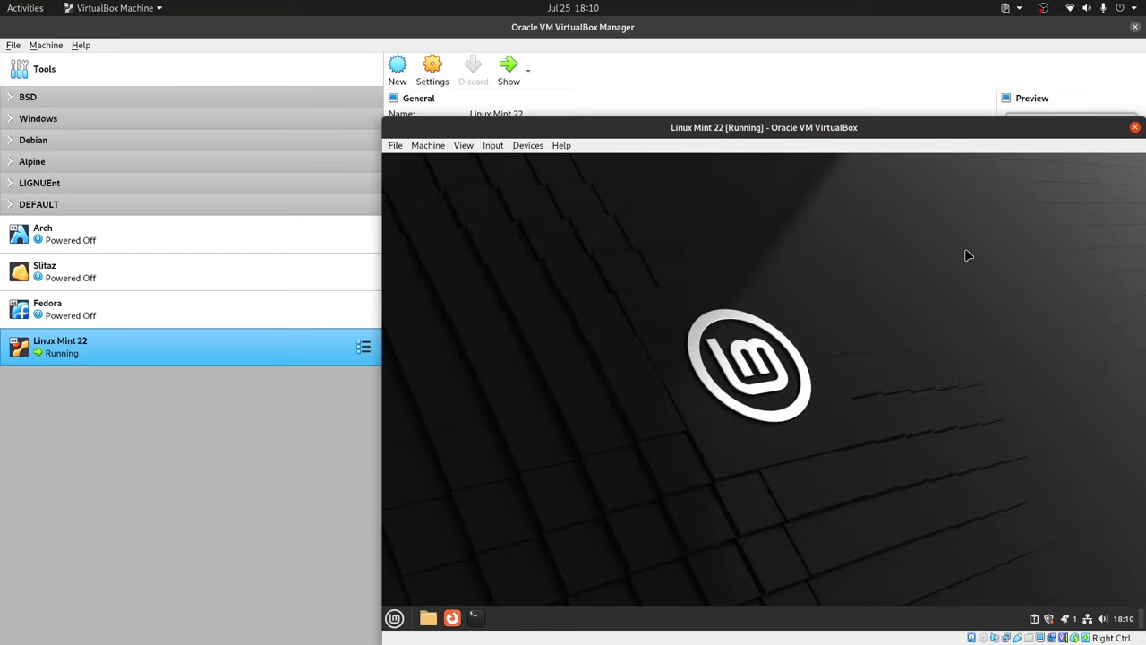
{"action": "left_click", "coordinate": [478, 617]}
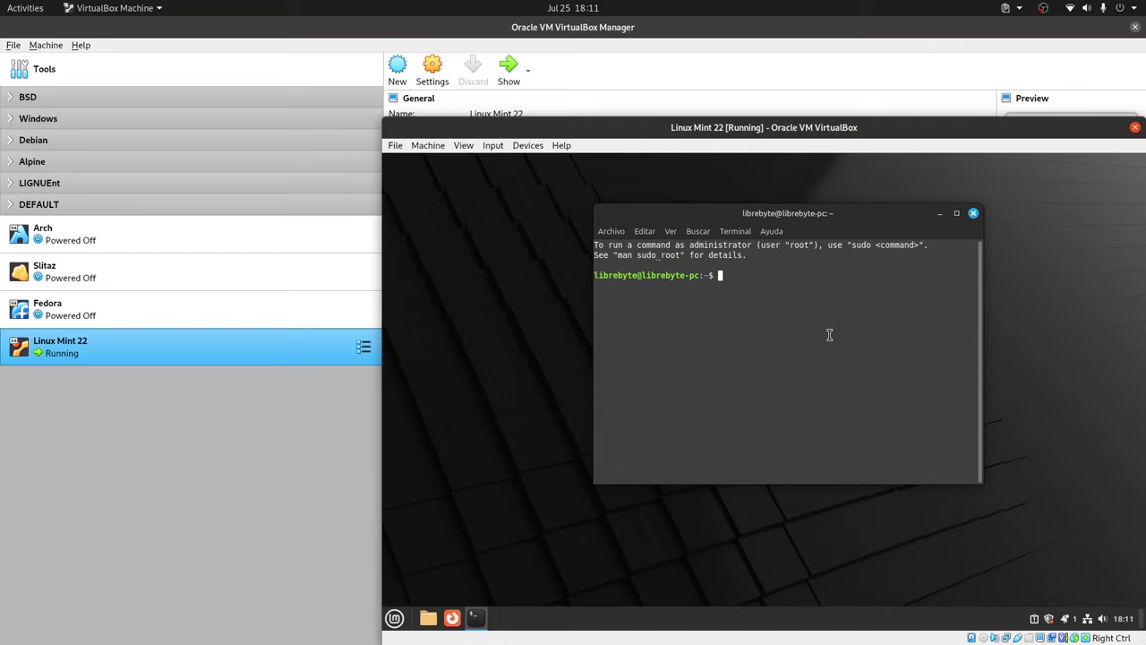
{"action": "type", "text": "ht"}
Search the application menu for 'display', then 'monito', then 'pantalla'.
{"action": "left_click", "coordinate": [394, 618]}
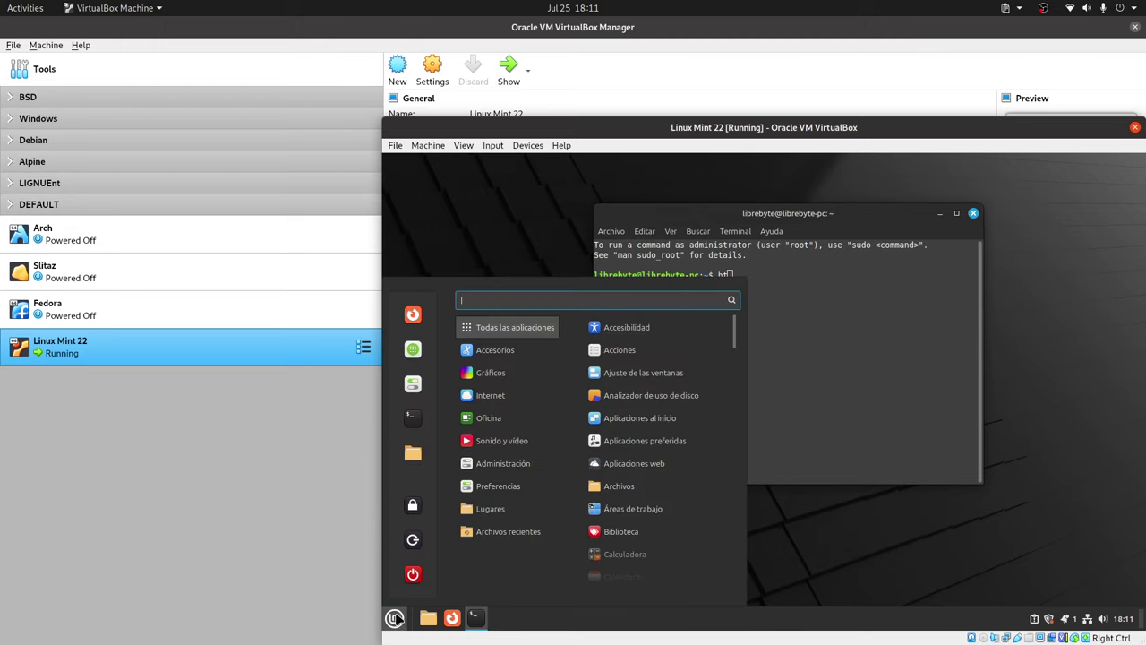
{"action": "type", "text": "di"}
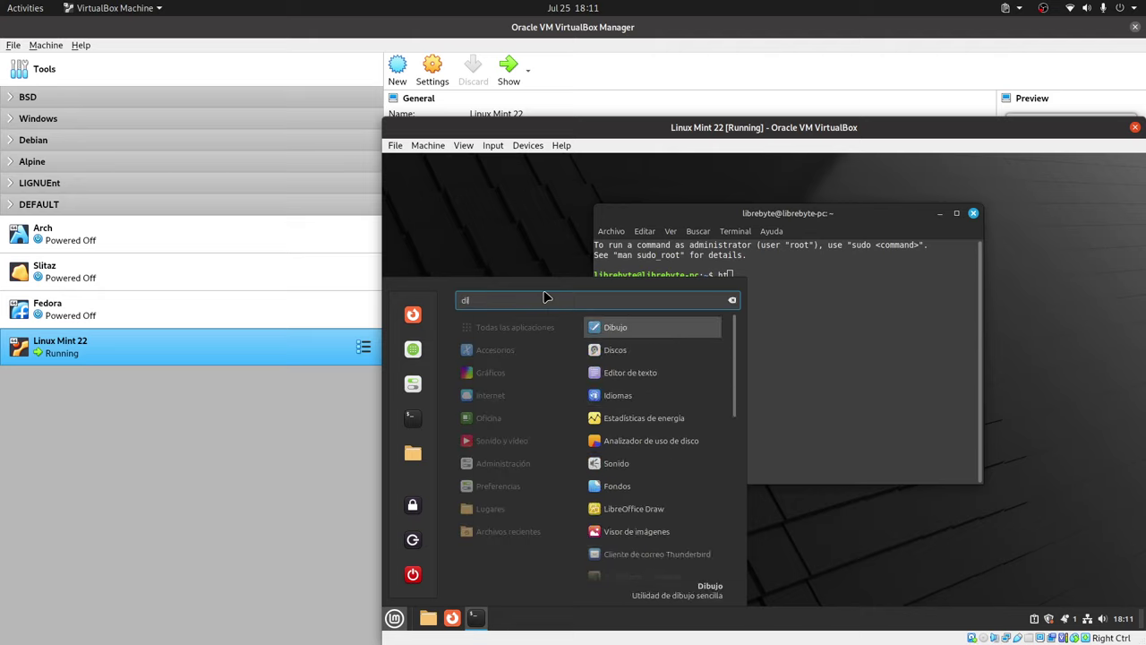
{"action": "type", "text": "splay"}
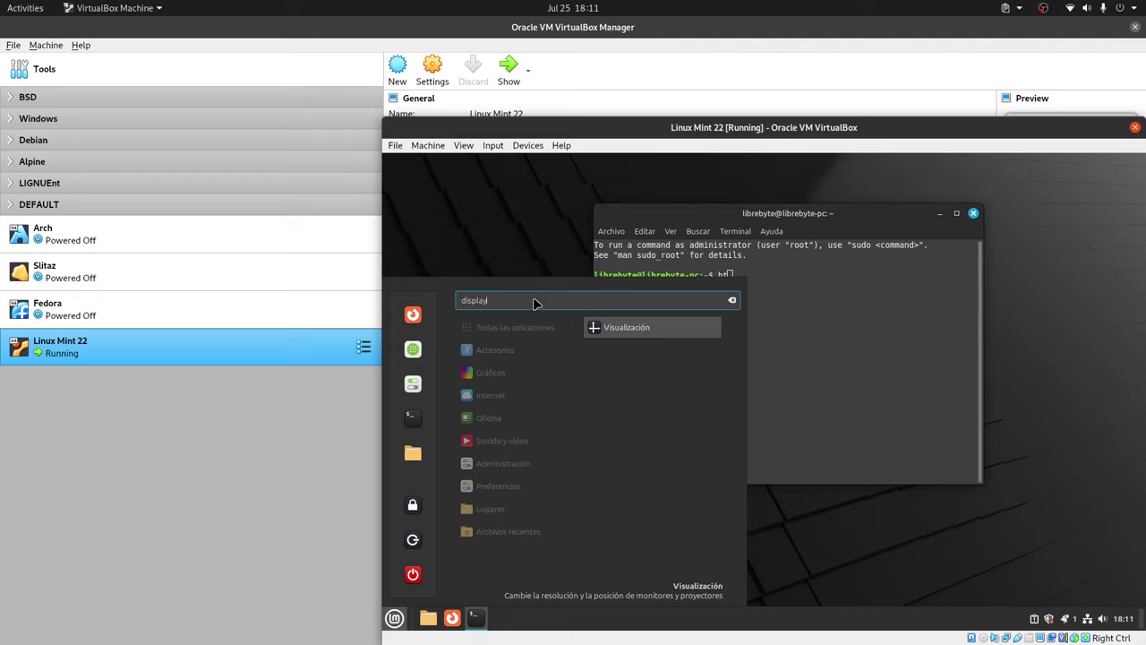
{"action": "double_click", "coordinate": [536, 301]}
{"action": "type", "text": "monito"}
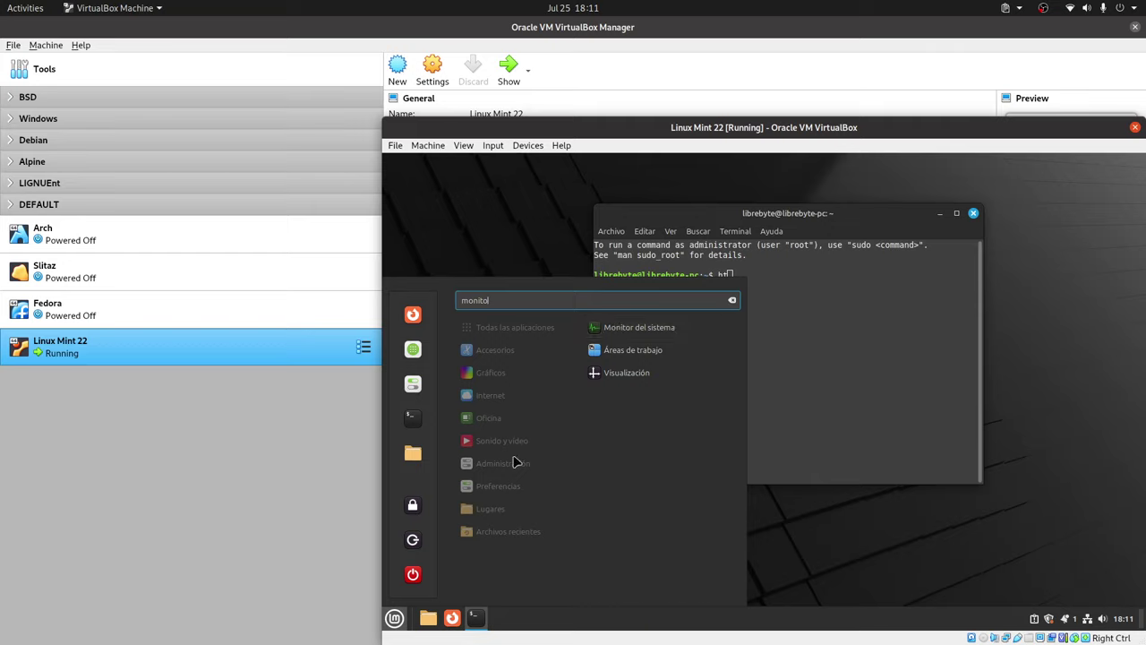
{"action": "double_click", "coordinate": [507, 302]}
{"action": "type", "text": "pnatall"}
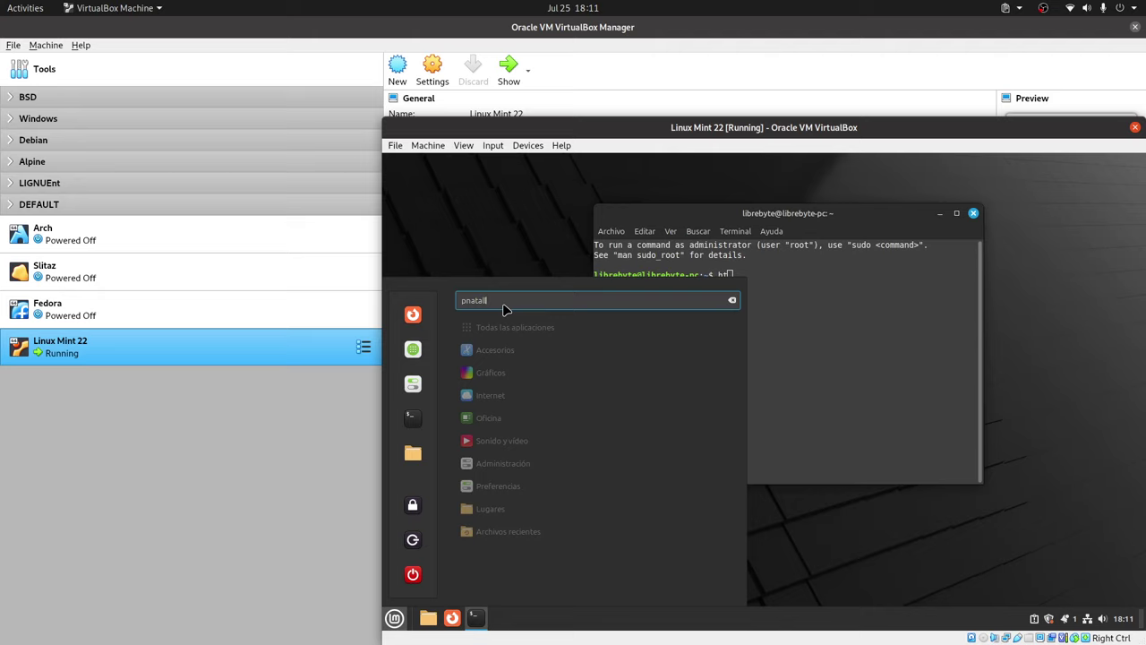
{"action": "key", "text": "BackSpace"}
{"action": "key", "text": "BackSpace"}
{"action": "key", "text": "BackSpace"}
{"action": "key", "text": "BackSpace"}
{"action": "key", "text": "BackSpace"}
{"action": "type", "text": "ant"}
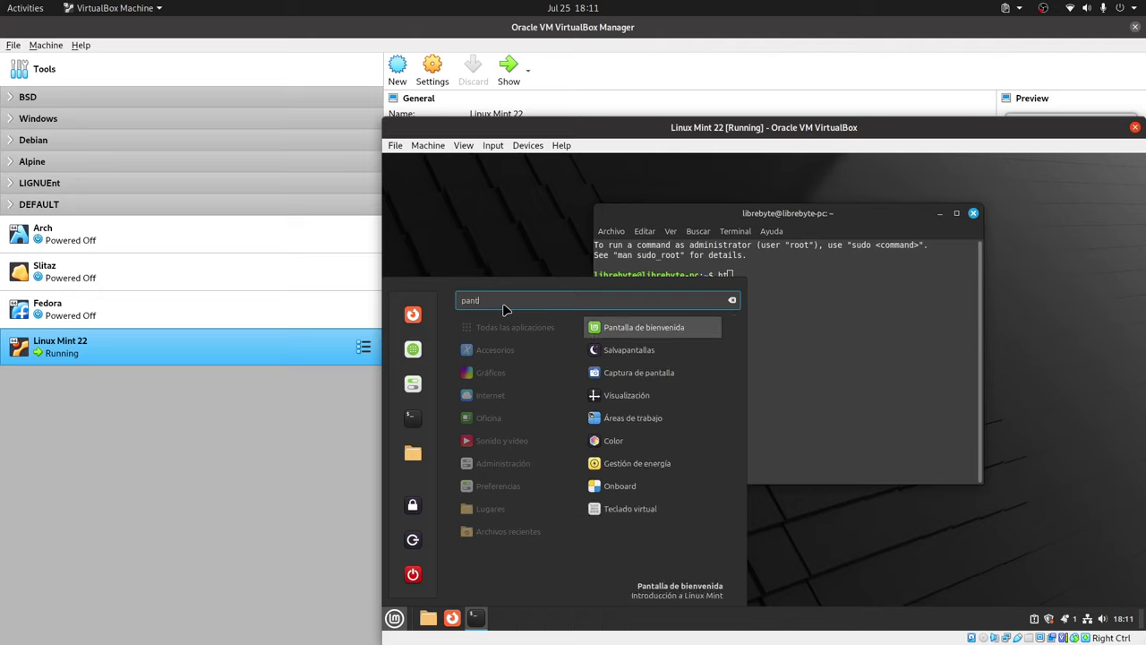
{"action": "type", "text": "alla"}
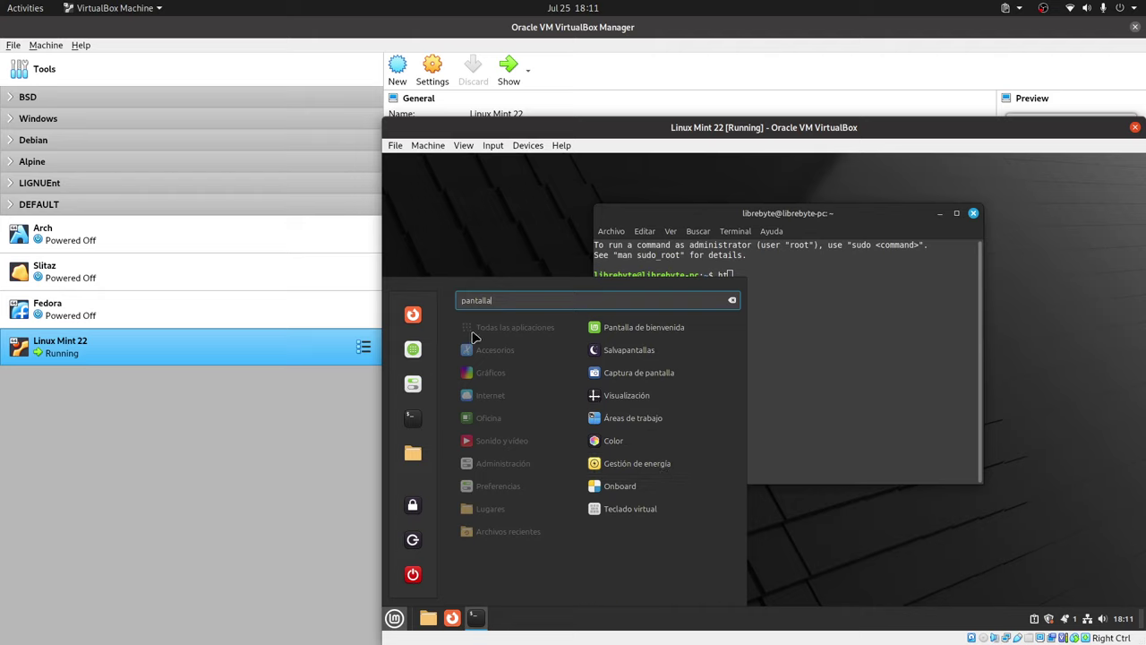
Clear the 'pantalla' search and close the application menu.
{"action": "left_click", "coordinate": [731, 300]}
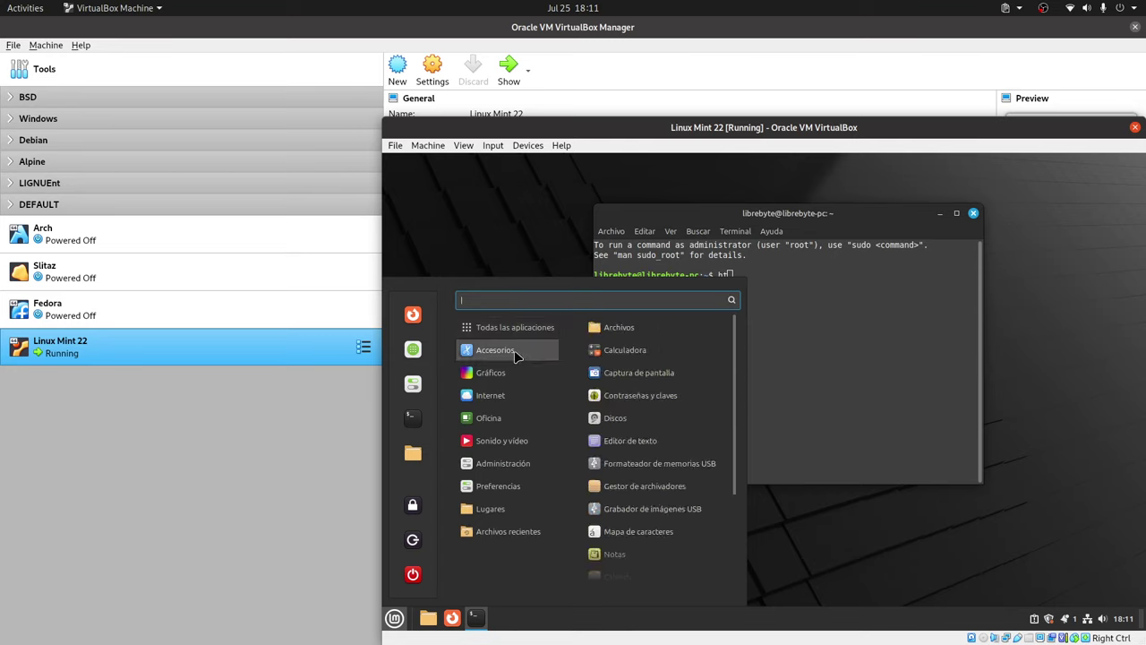
{"action": "mouse_move", "coordinate": [490, 334]}
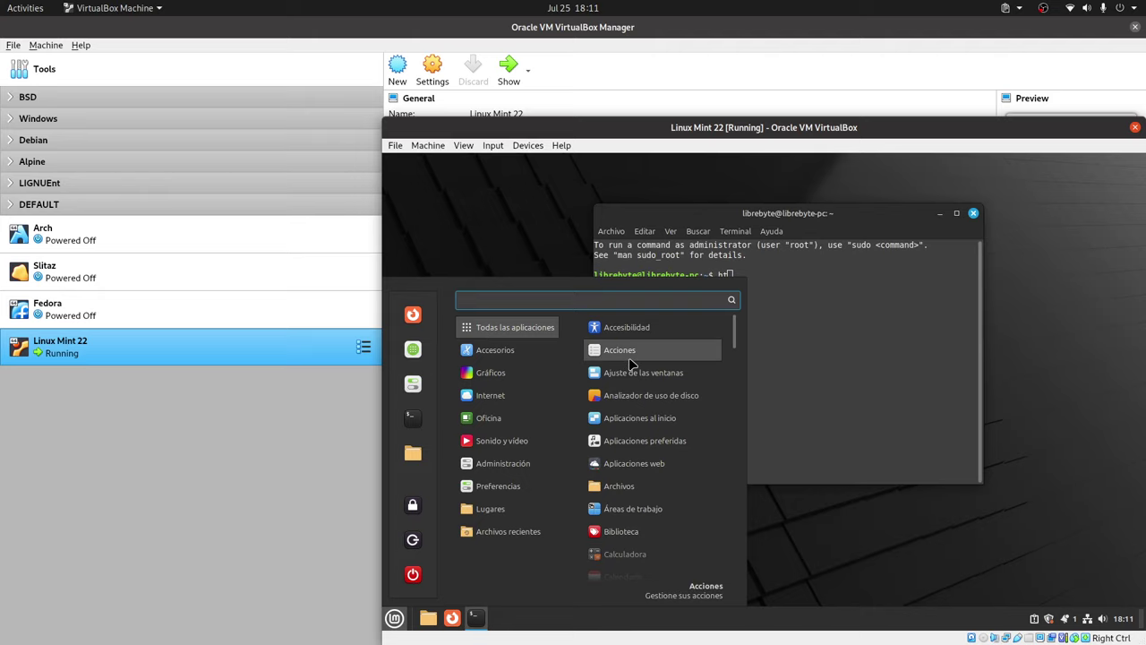
{"action": "key", "text": "Escape"}
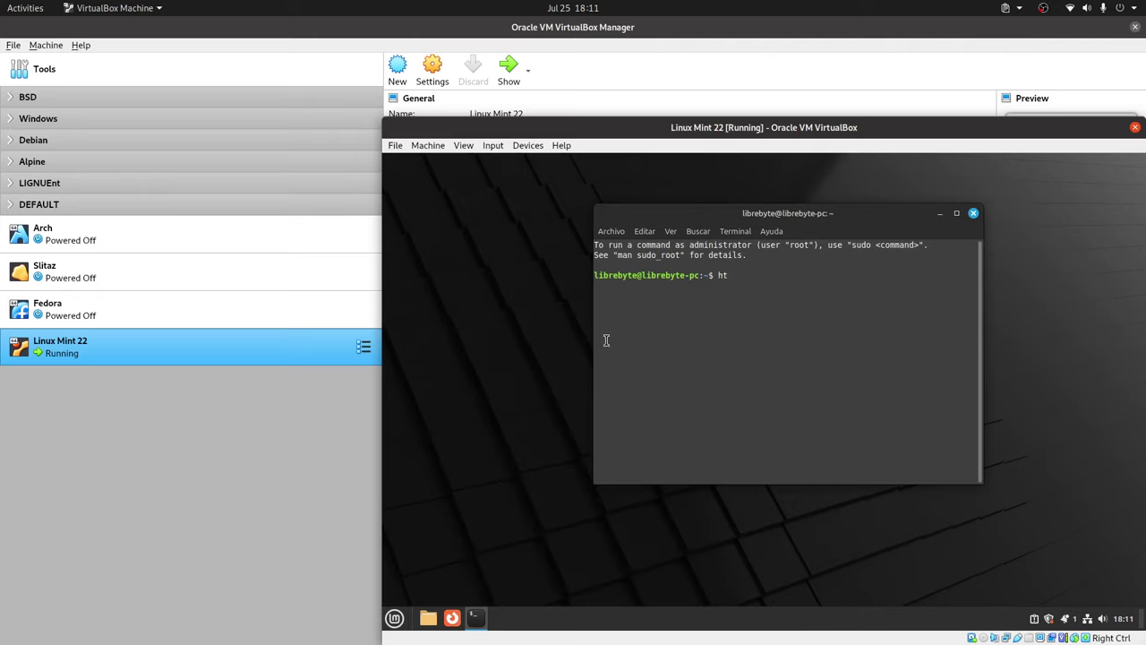
Open the Mint menu and bring the System Settings window to the front.
{"action": "left_click", "coordinate": [394, 618]}
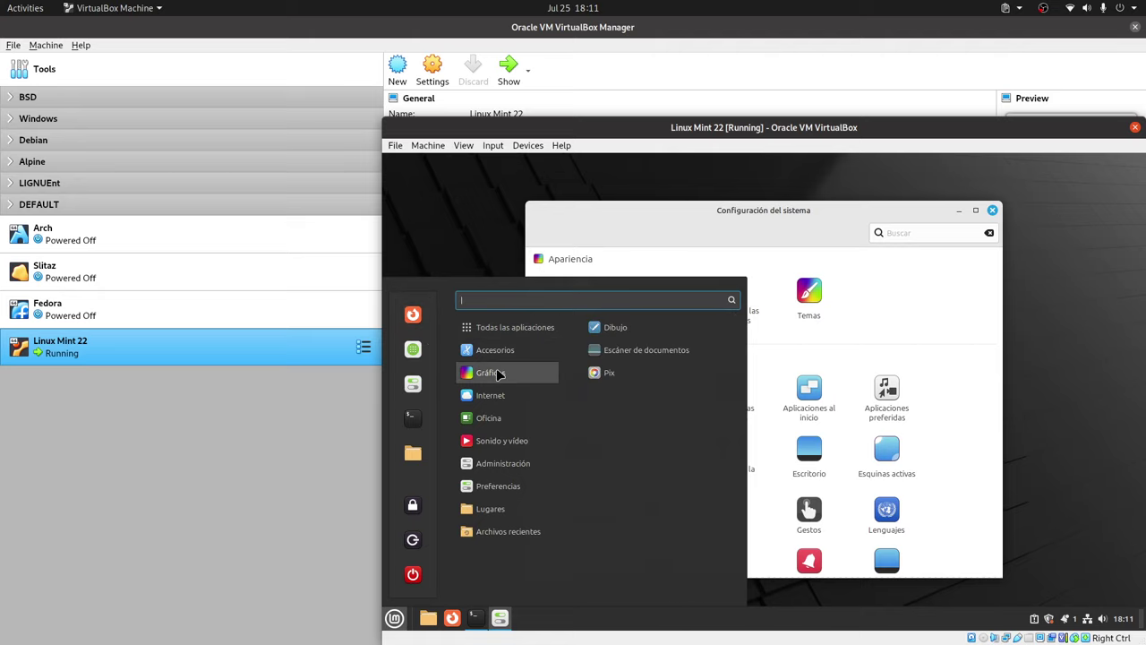
{"action": "left_click", "coordinate": [725, 216]}
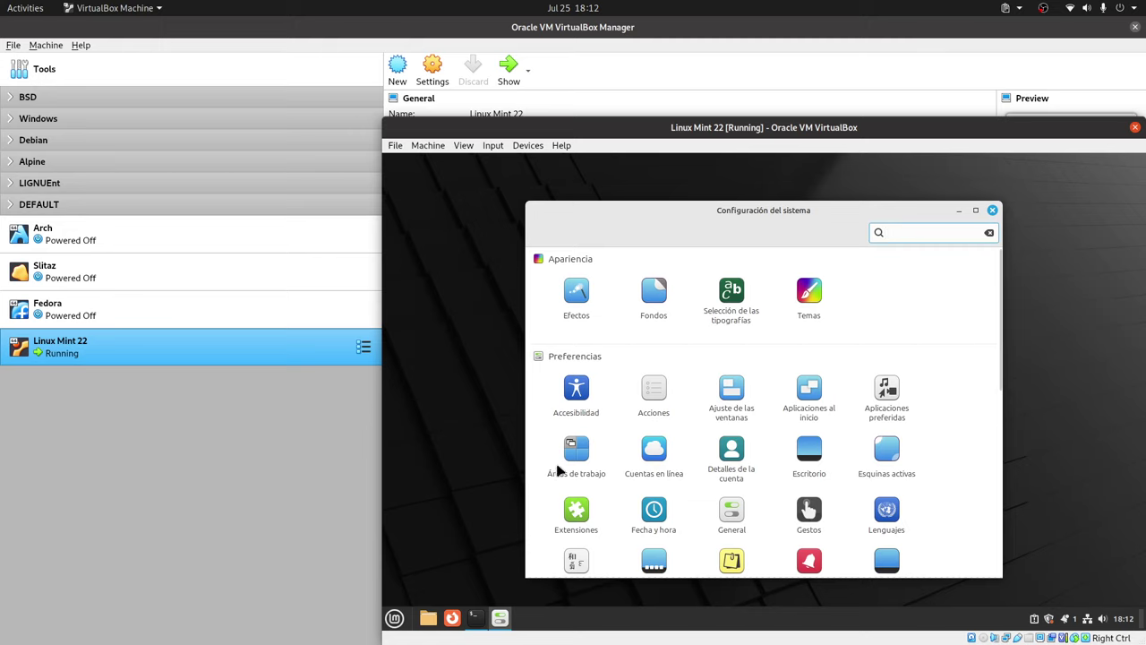
{"action": "left_click", "coordinate": [819, 460]}
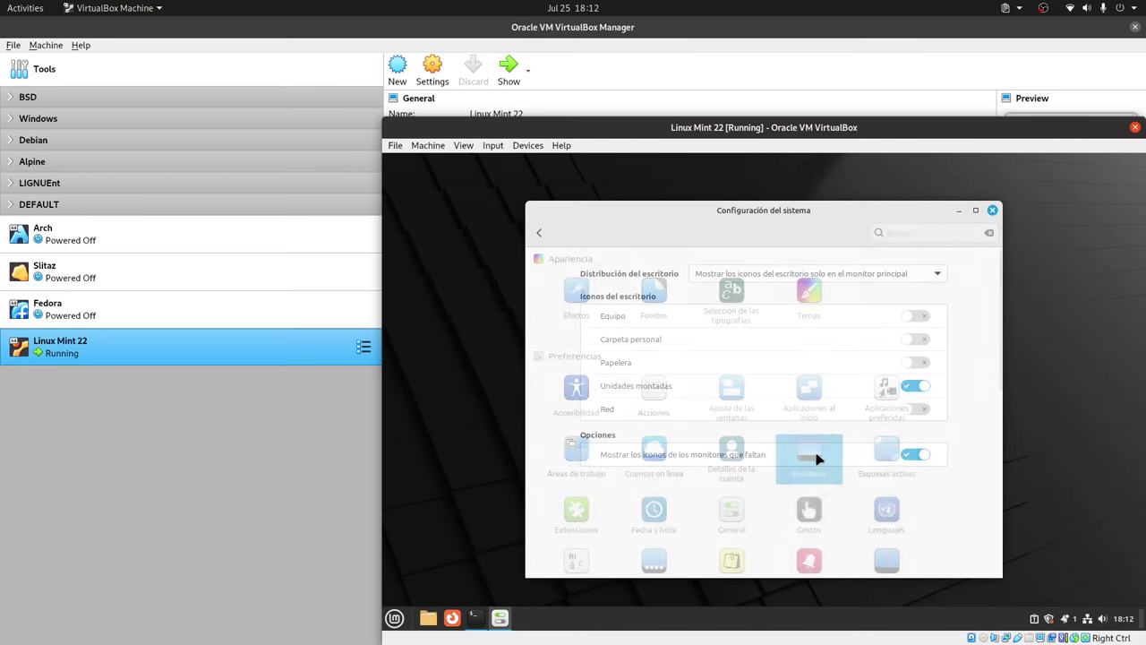
{"action": "right_click", "coordinate": [1054, 306]}
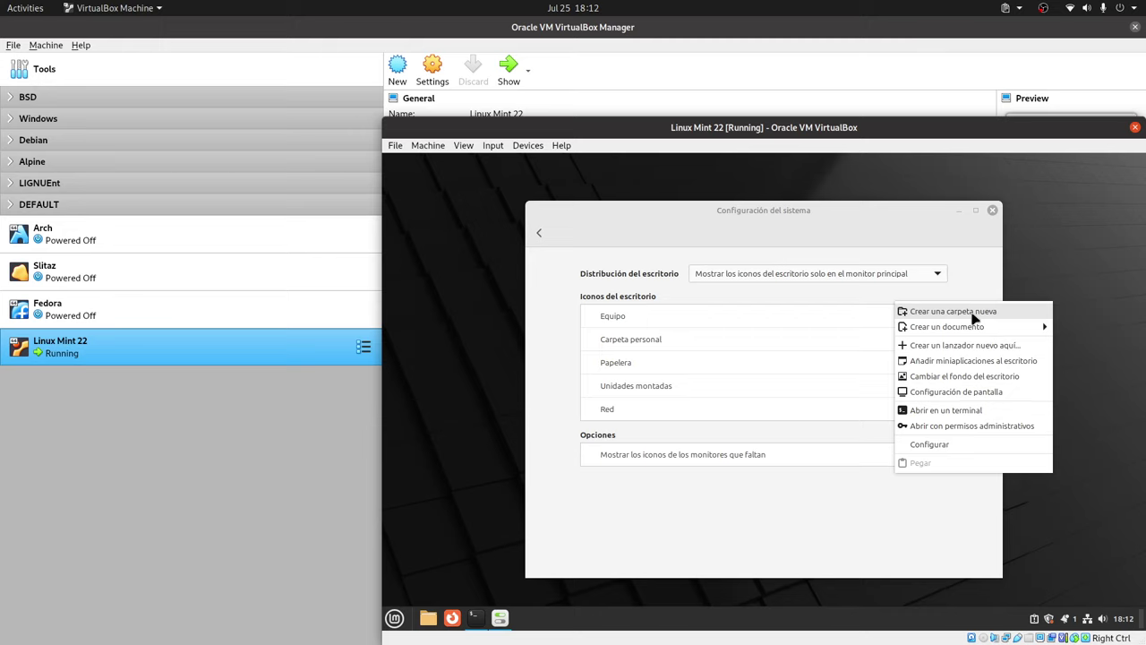
{"action": "left_click", "coordinate": [960, 445]}
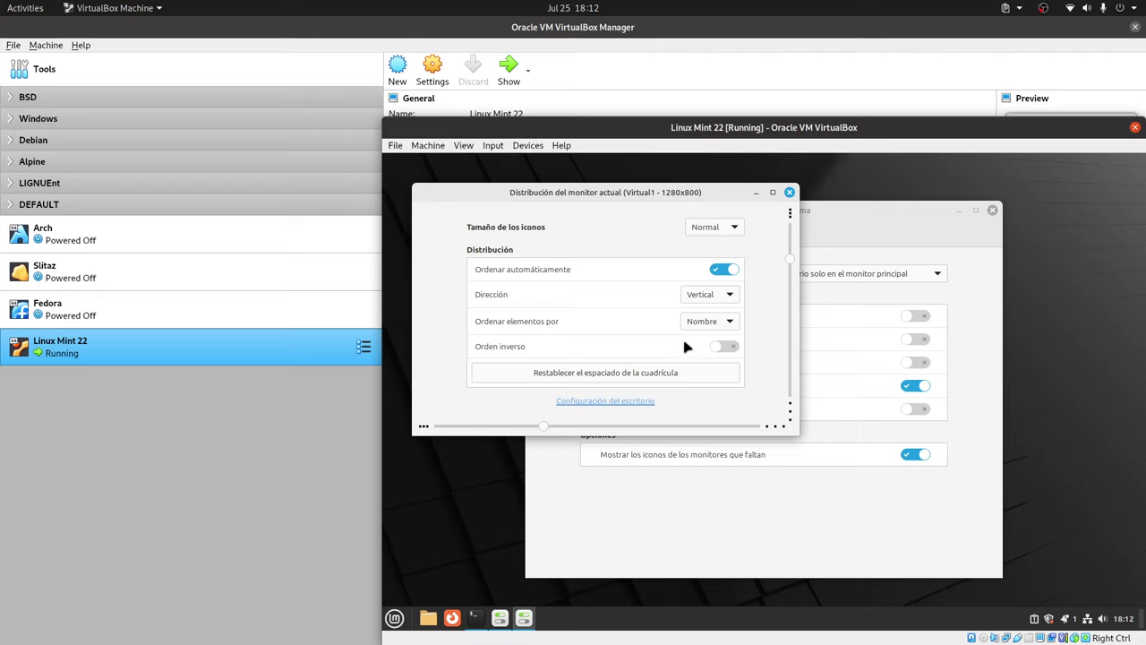
{"action": "left_click", "coordinate": [634, 403]}
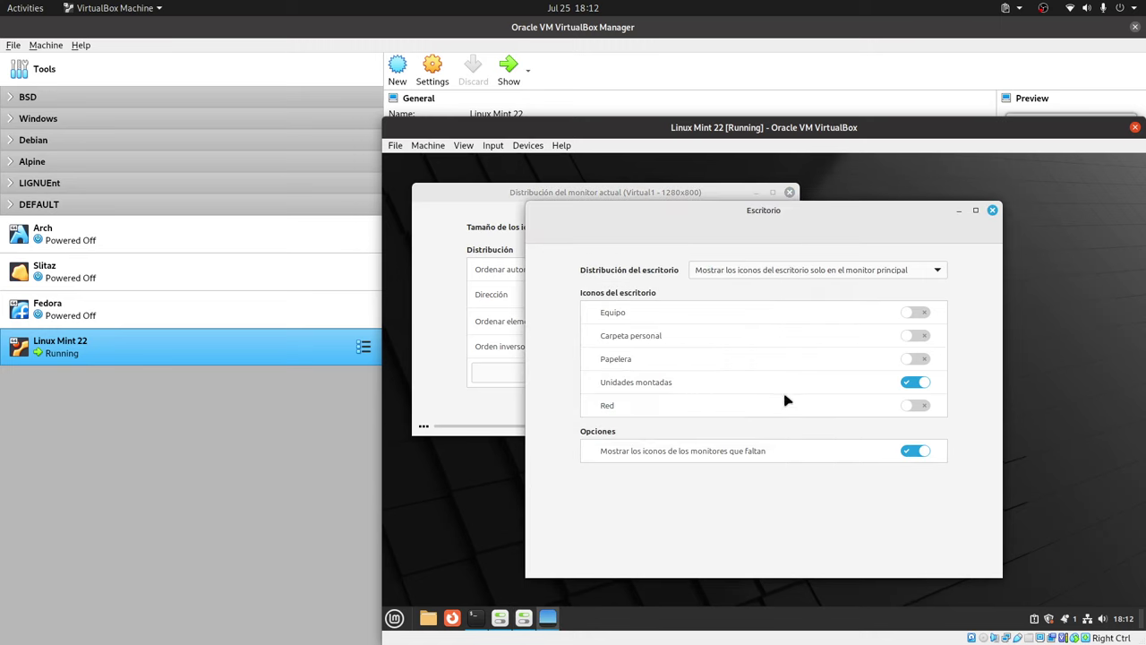
{"action": "left_click", "coordinate": [991, 209]}
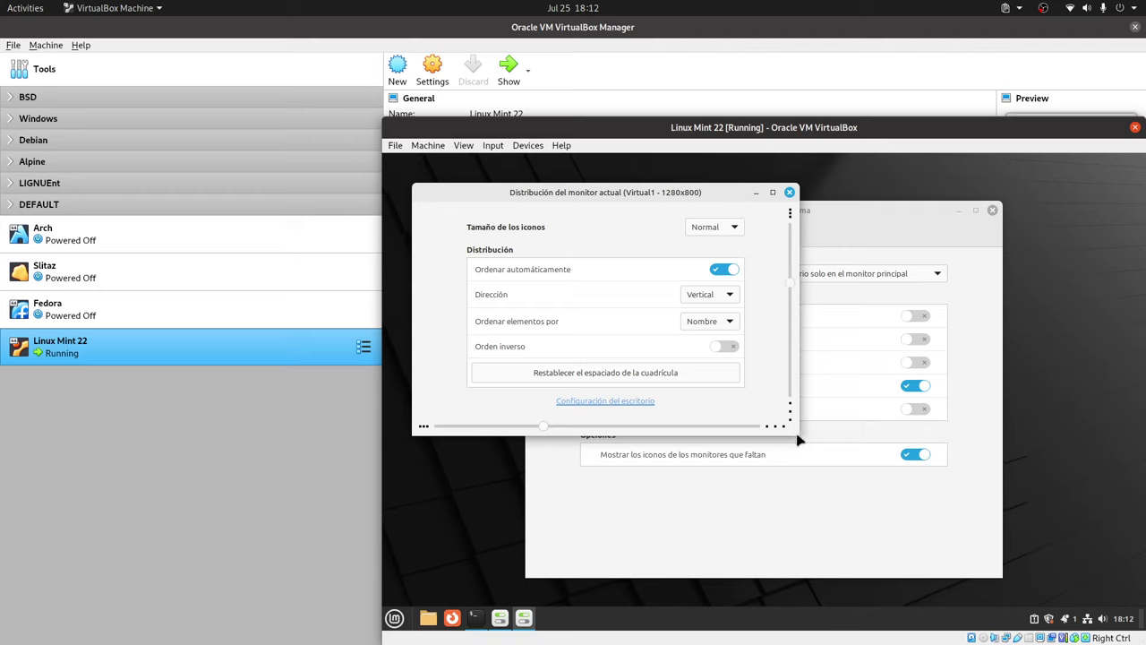
{"action": "left_click_drag", "start_coordinate": [799, 439], "coordinate": [951, 559]}
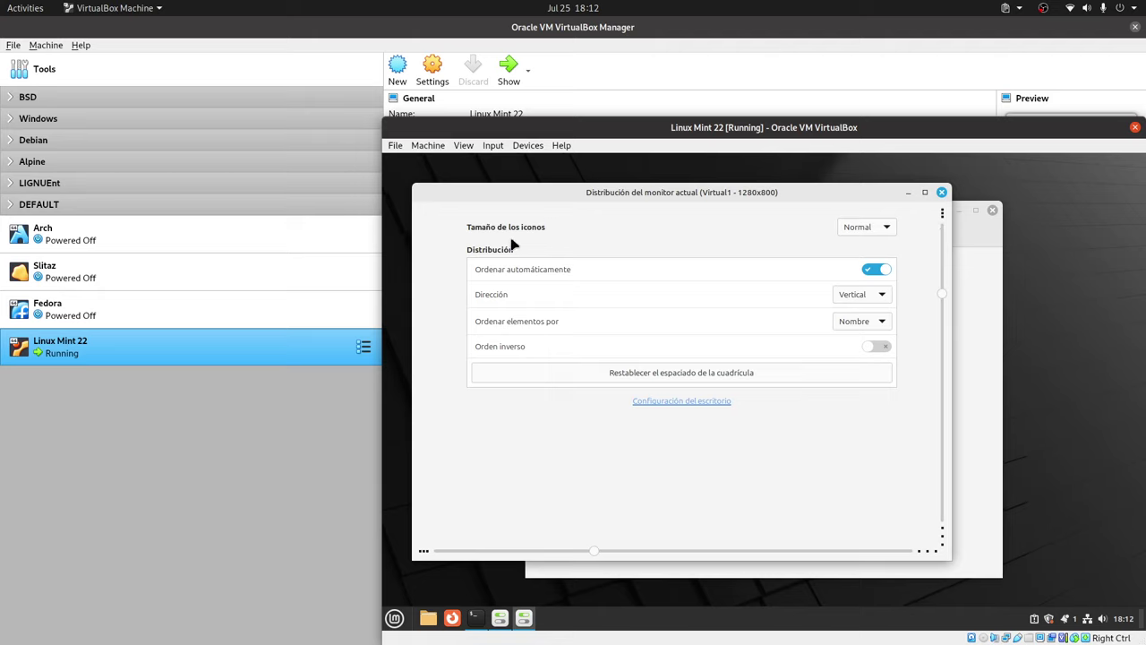
Close the desktop layout dialog and return to the System Settings overview.
{"action": "left_click", "coordinate": [941, 192]}
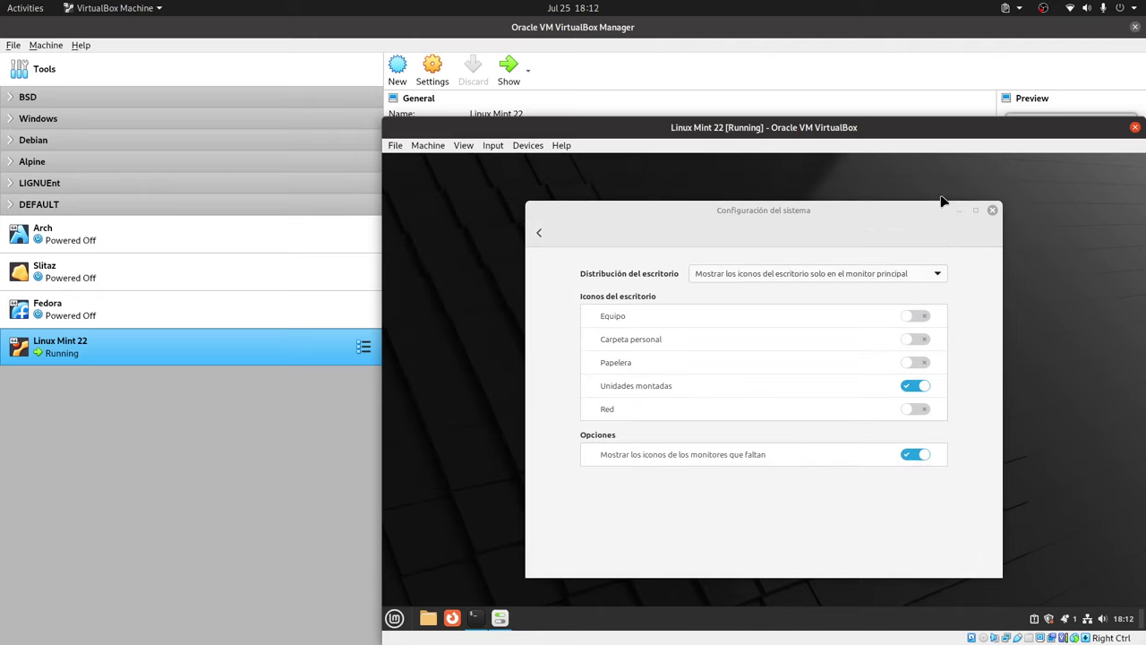
{"action": "left_click", "coordinate": [536, 235]}
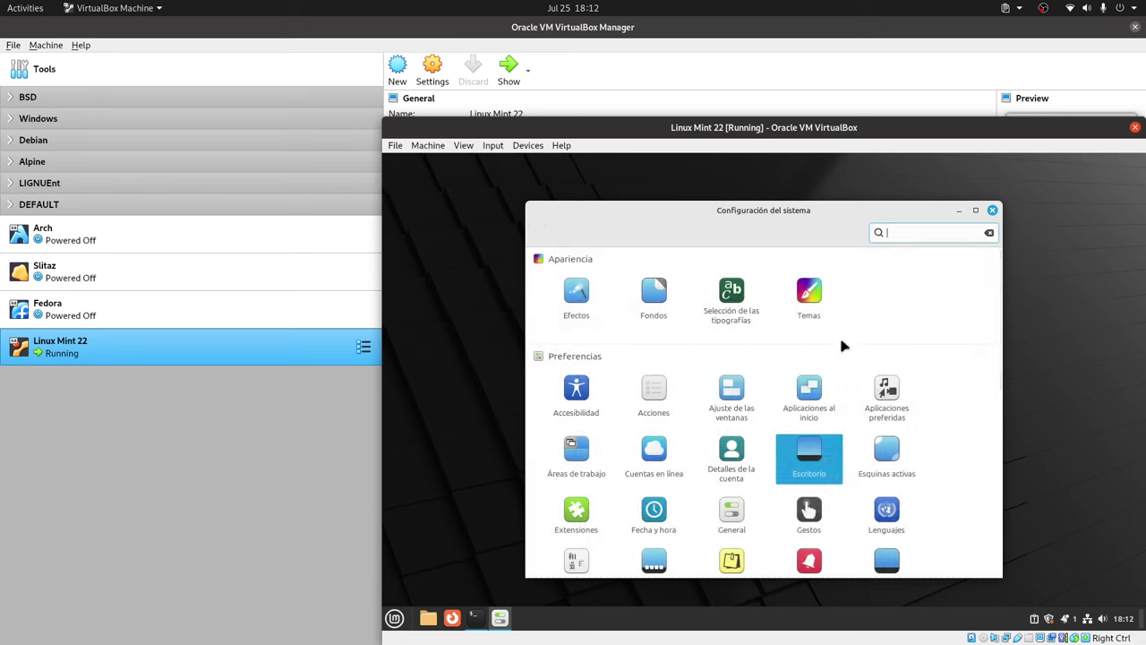
{"action": "scroll", "coordinate": [841, 344], "scroll_direction": "down", "scroll_amount": 1}
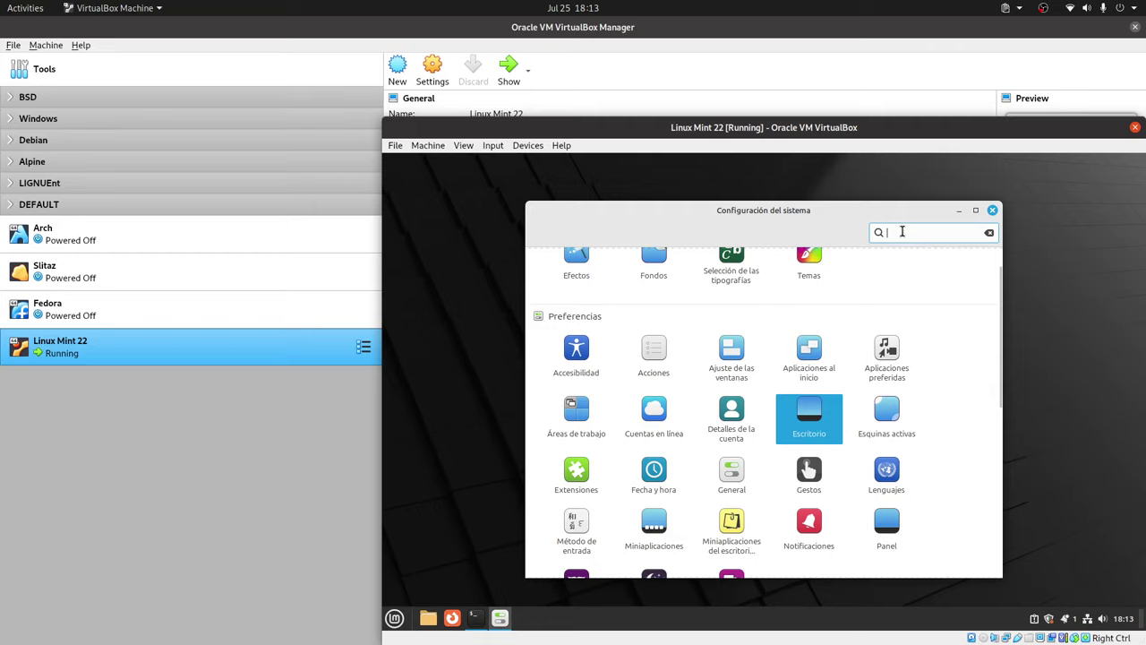
Try searching the settings for 'pan' and then 'disp', erasing each attempt.
{"action": "type", "text": "pna"}
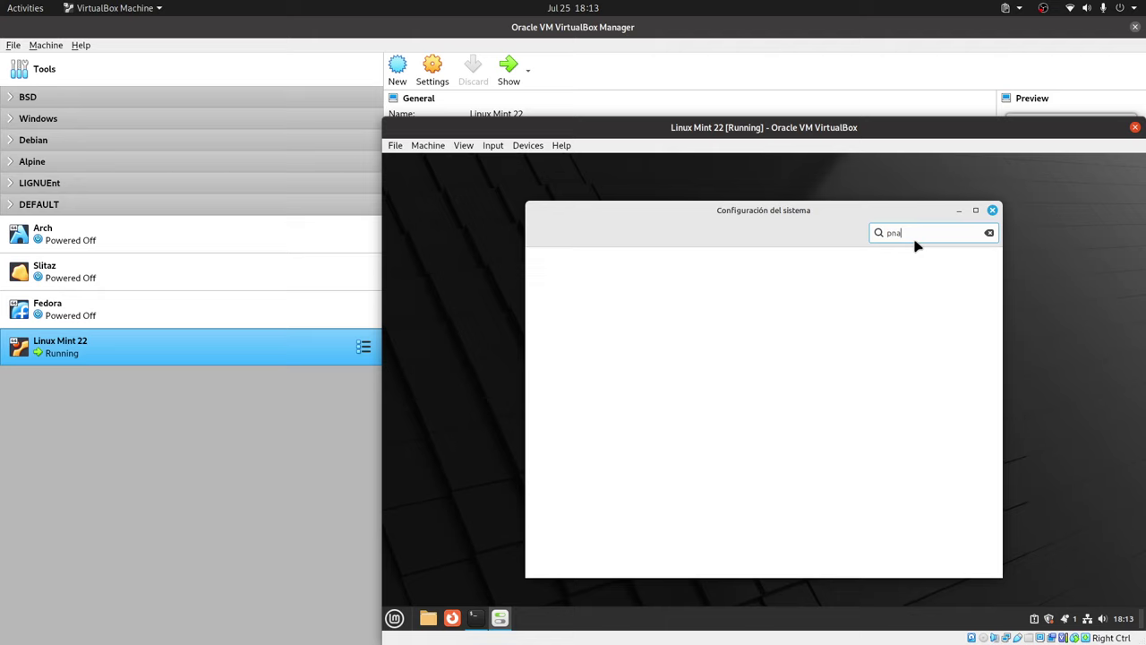
{"action": "key", "text": "BackSpace"}
{"action": "type", "text": "an"}
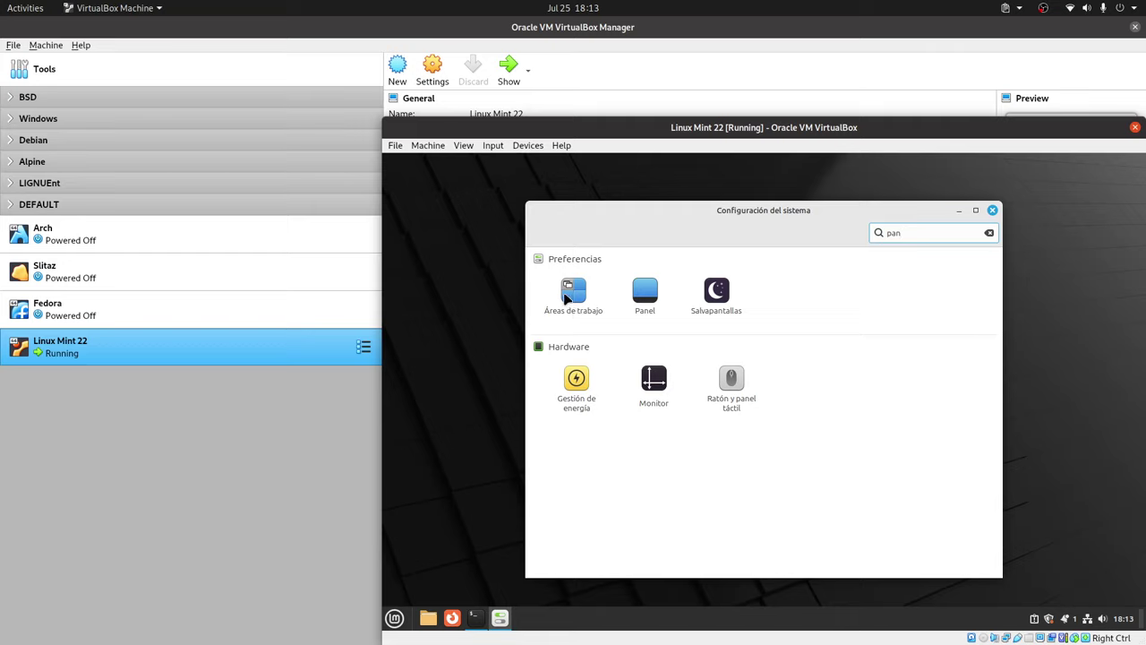
{"action": "double_click", "coordinate": [921, 233]}
{"action": "type", "text": "displ"}
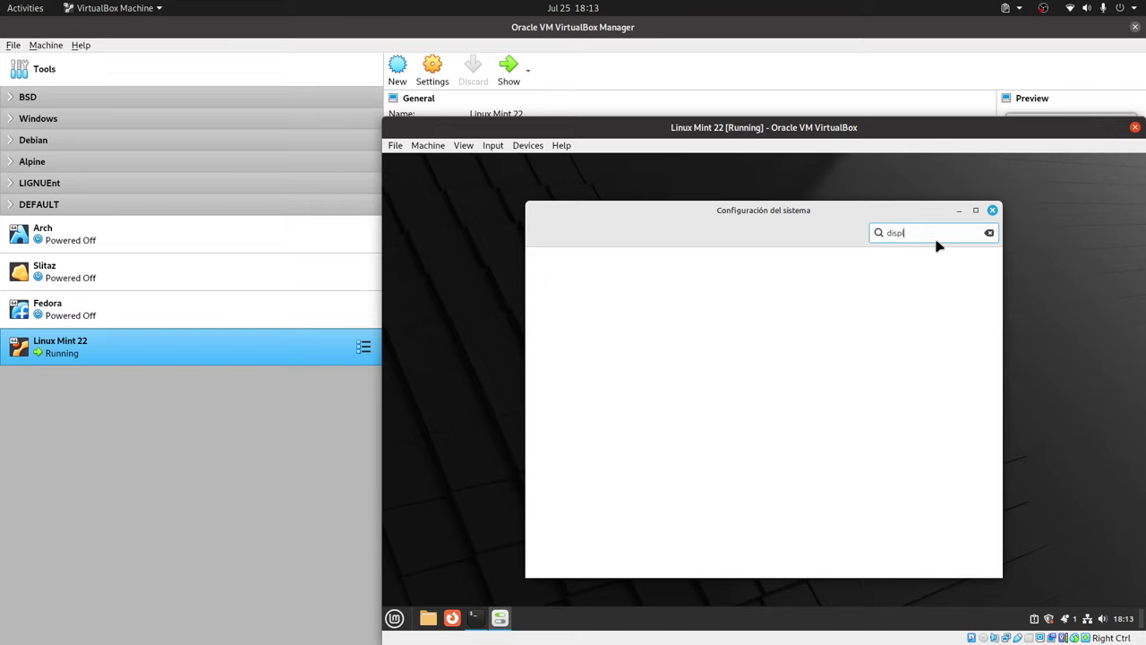
{"action": "key", "text": "BackSpace"}
{"action": "key", "text": "BackSpace"}
{"action": "key", "text": "BackSpace"}
{"action": "key", "text": "BackSpace"}
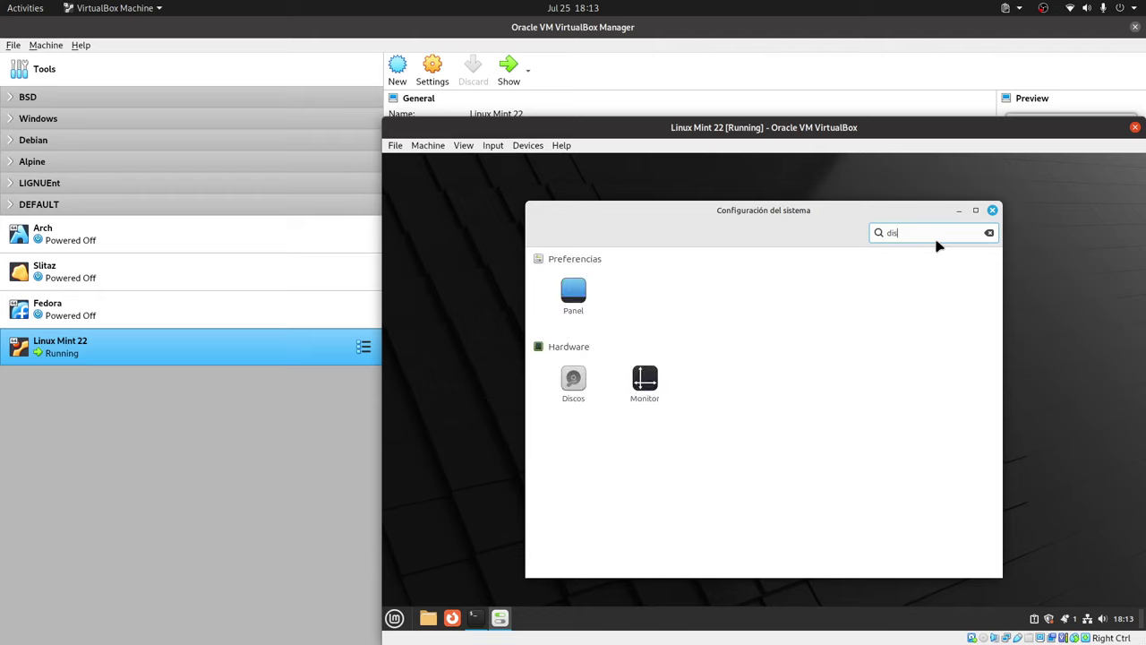
Search 'moni', open Monitor, and apply and keep a 1920 × 1080 (16:9) resolution.
{"action": "type", "text": "monito"}
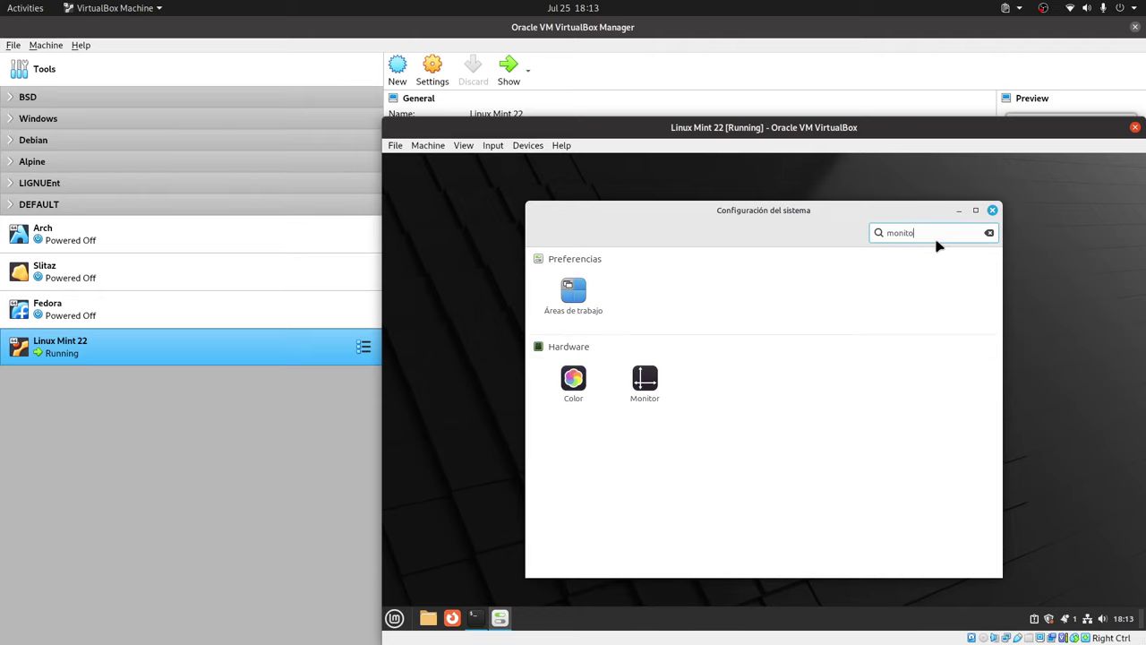
{"action": "left_click", "coordinate": [644, 380]}
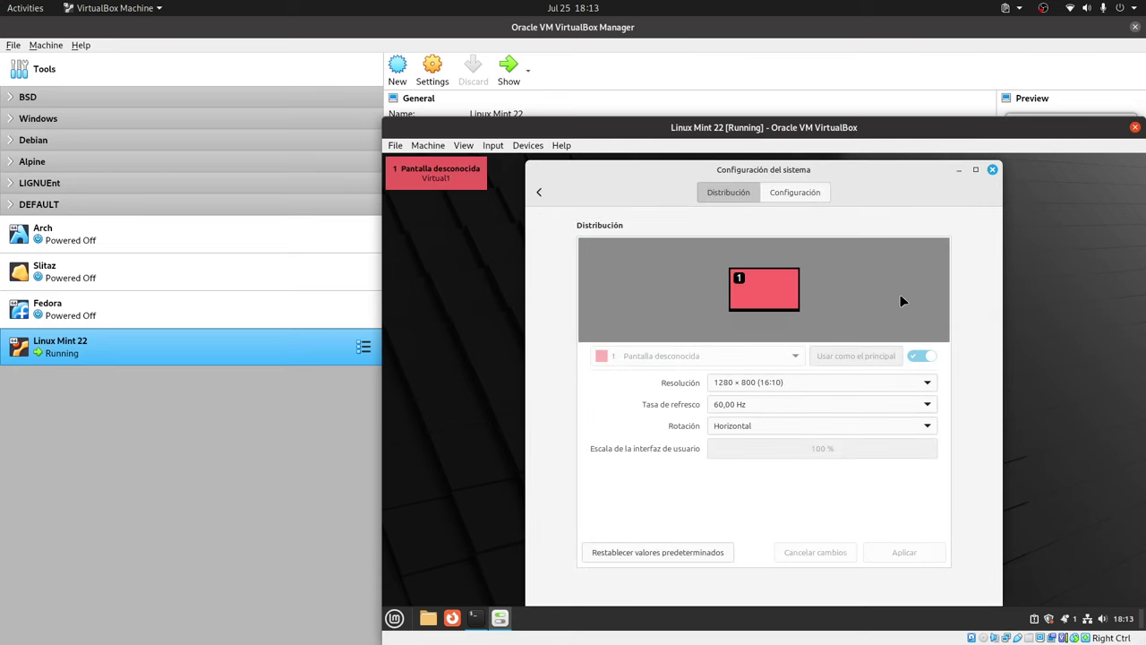
{"action": "left_click", "coordinate": [910, 388]}
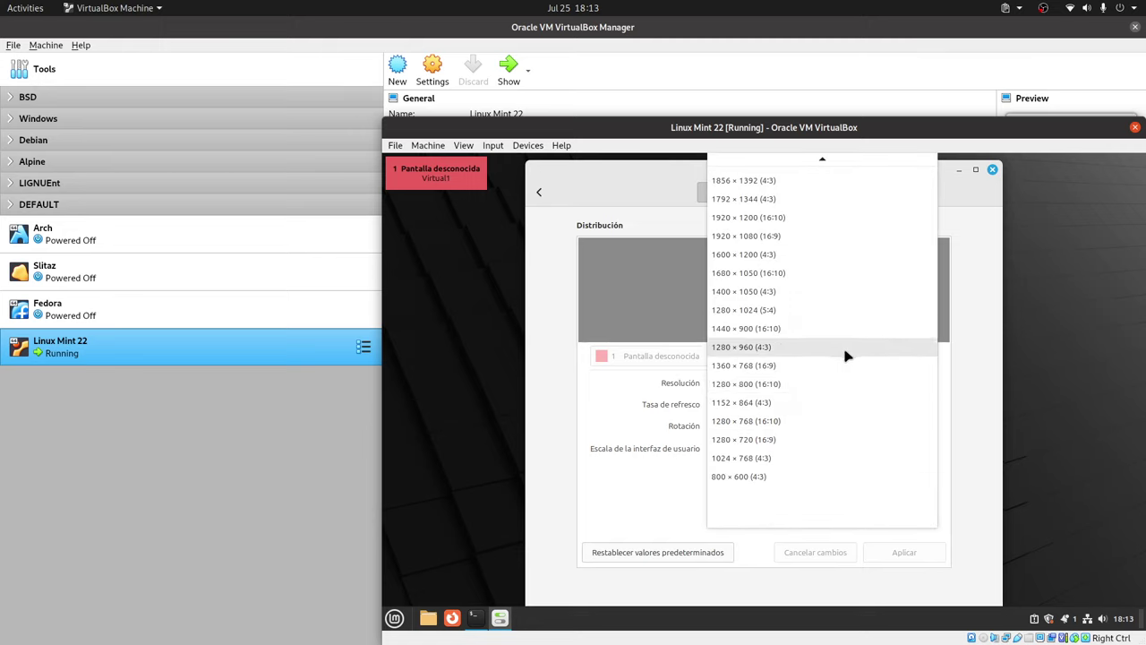
{"action": "left_click", "coordinate": [787, 238]}
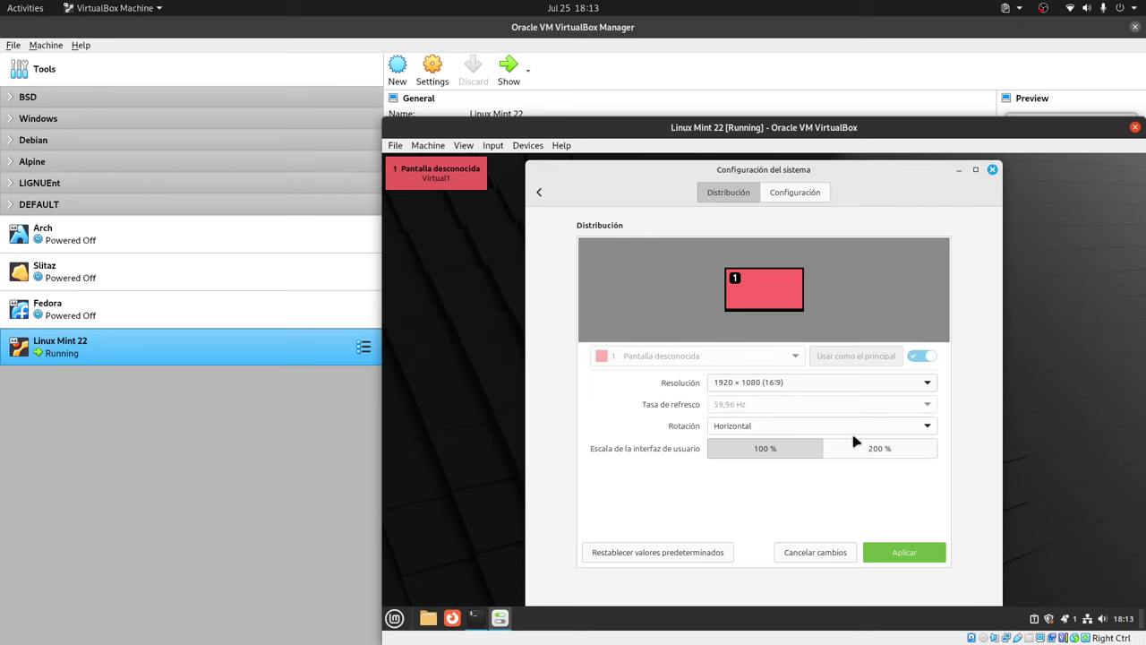
{"action": "left_click", "coordinate": [898, 553]}
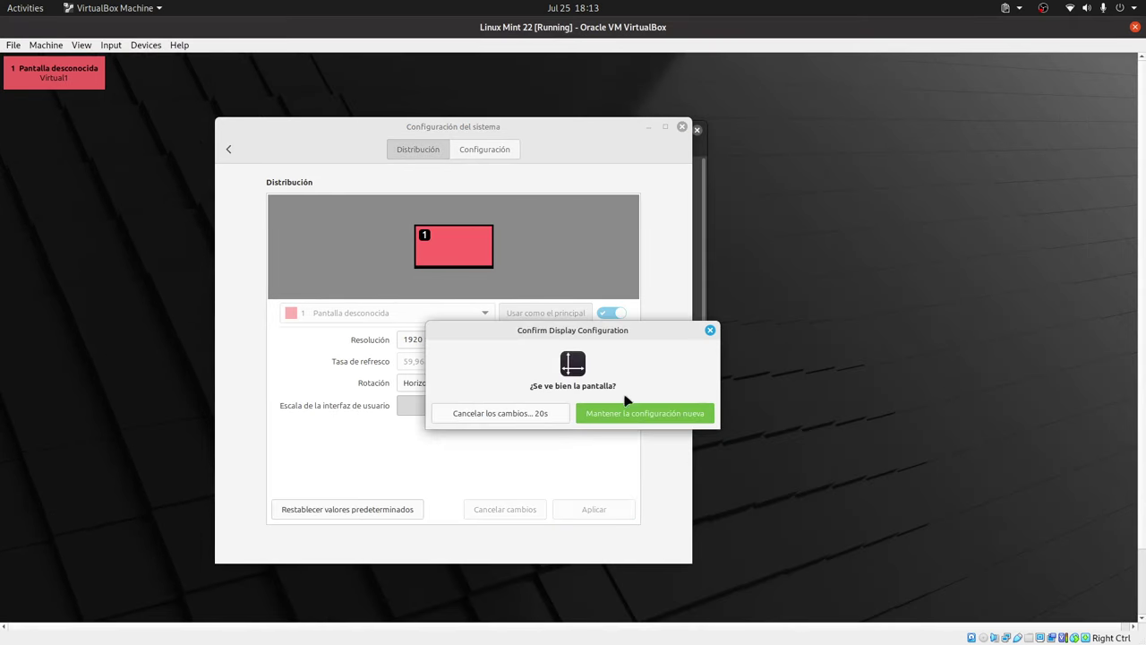
{"action": "left_click", "coordinate": [636, 413]}
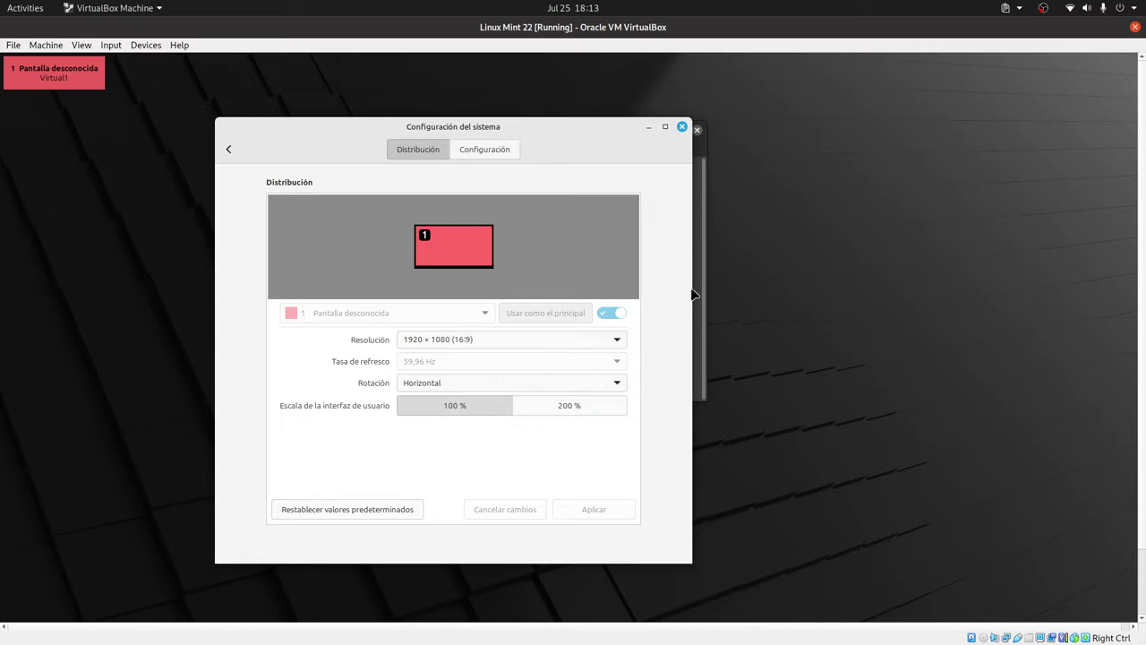
Close System Settings and switch the VM to full-screen mode.
{"action": "left_click", "coordinate": [682, 126]}
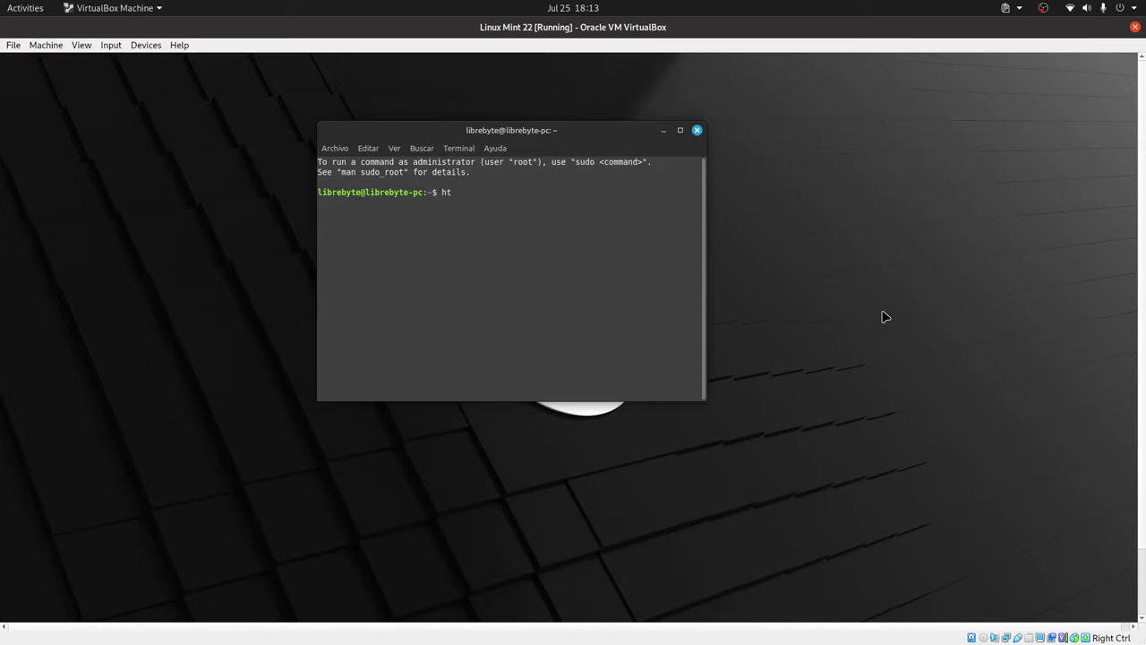
{"action": "key", "text": "ctrl+f"}
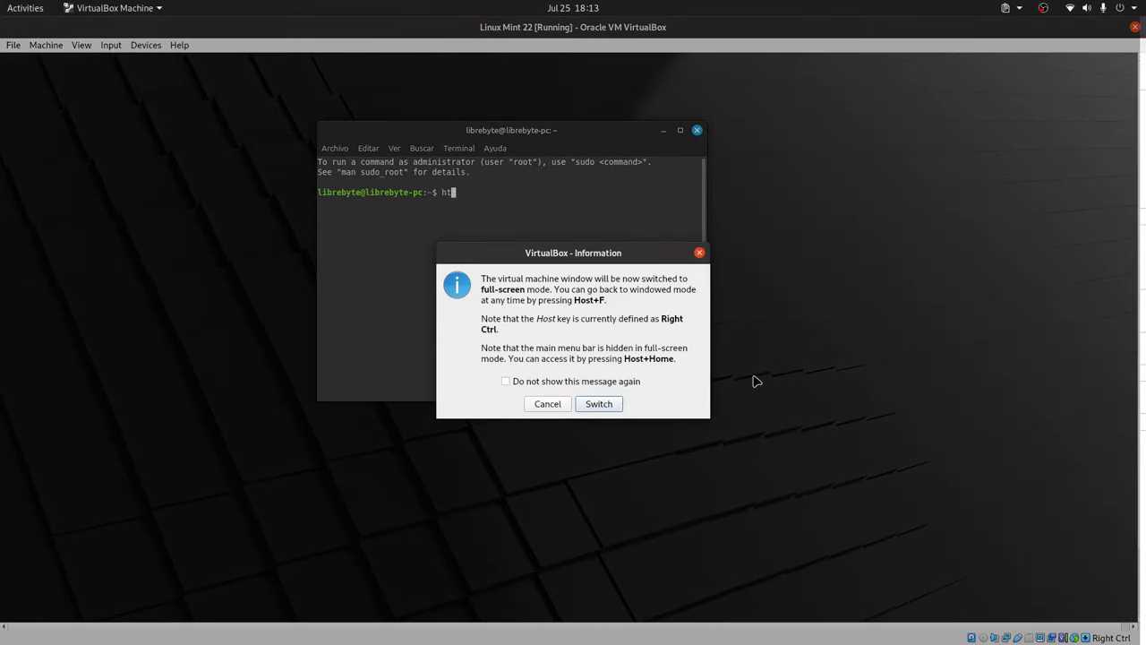
{"action": "left_click", "coordinate": [604, 403]}
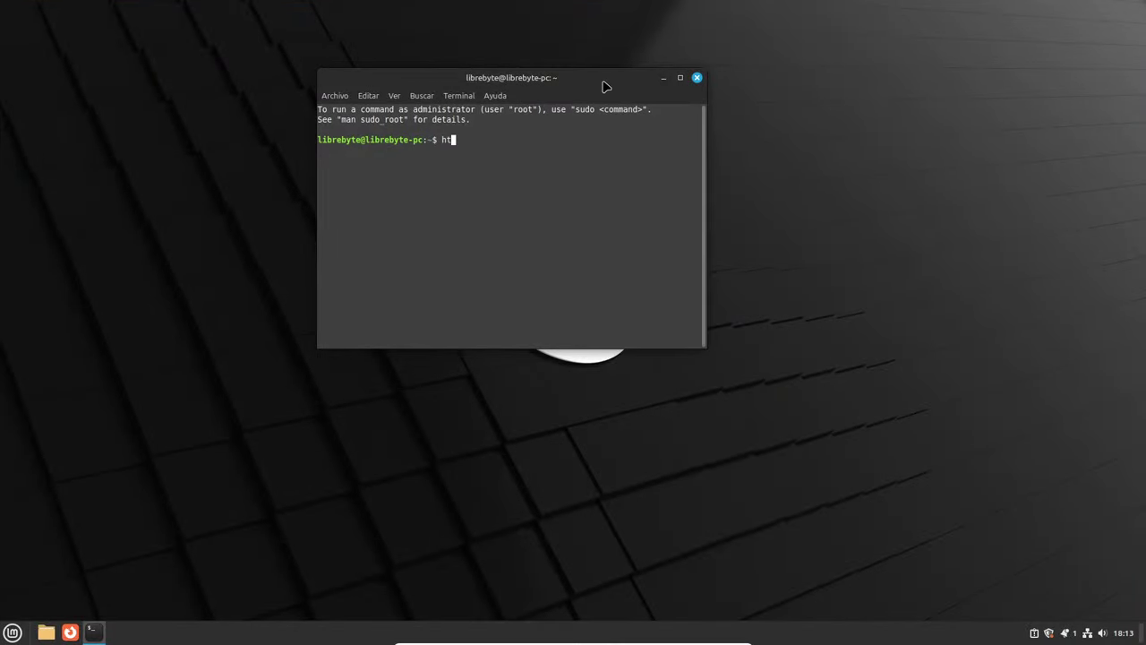
Move the terminal to the desktop's top-right and run top in it.
{"action": "left_click_drag", "start_coordinate": [602, 83], "coordinate": [1025, 16]}
{"action": "type", "text": "op"}
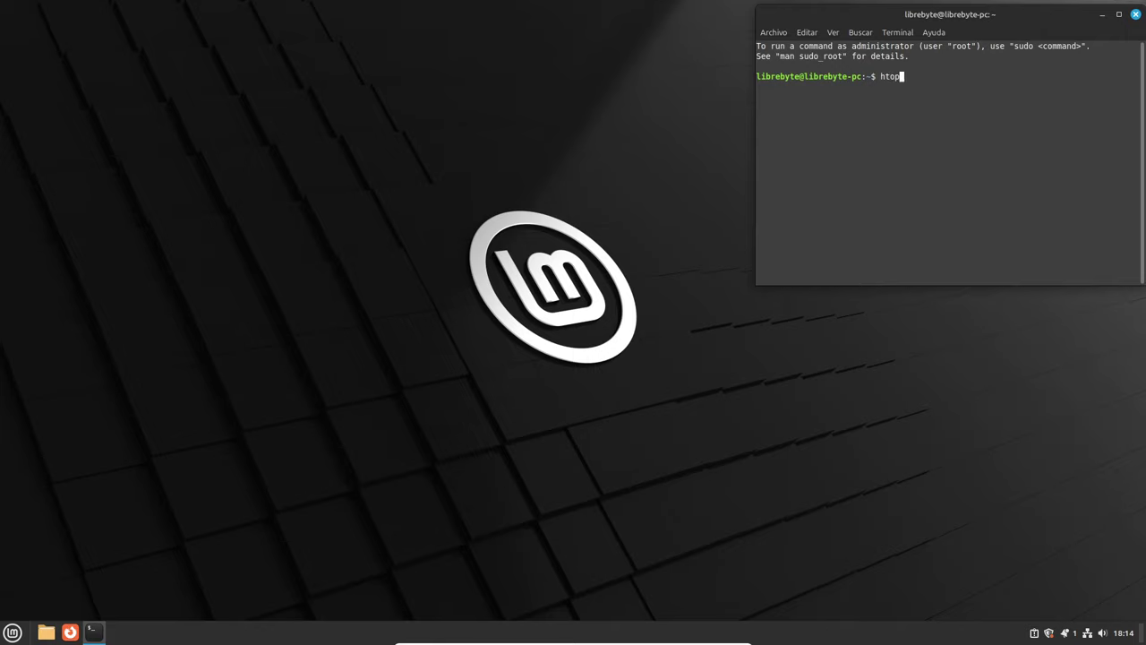
{"action": "key", "text": "BackSpace"}
{"action": "key", "text": "BackSpace"}
{"action": "key", "text": "BackSpace"}
{"action": "key", "text": "BackSpace"}
{"action": "type", "text": "top"}
{"action": "key", "text": "Return"}
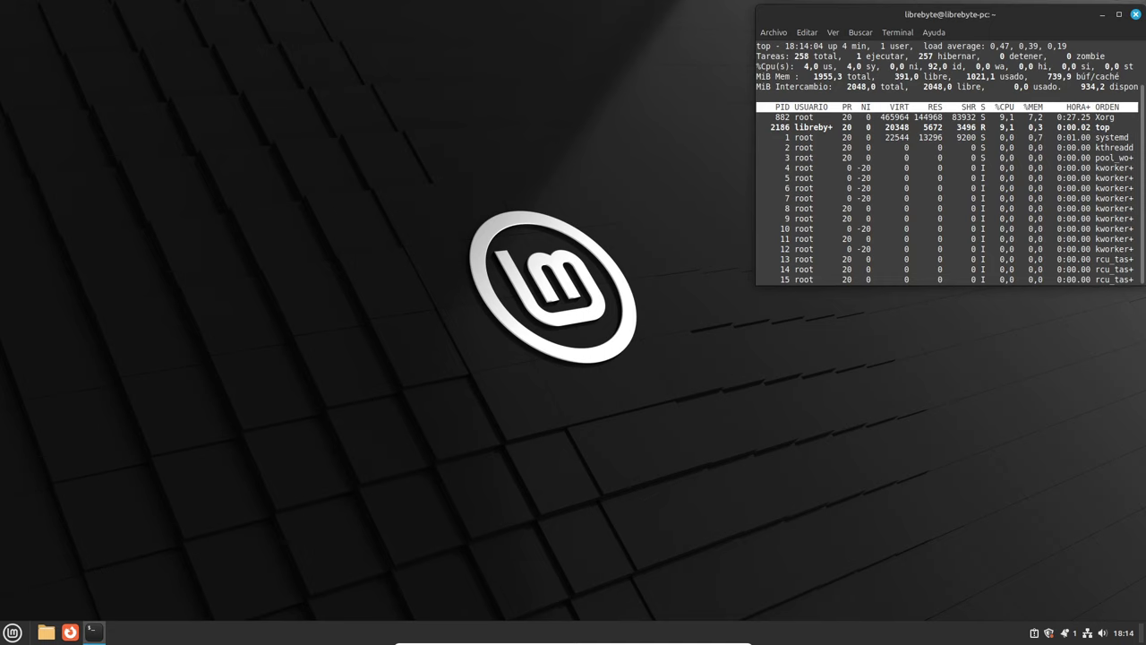
Make the terminal taller and switch top's CPU display to solid block bars.
{"action": "left_click_drag", "start_coordinate": [943, 285], "coordinate": [951, 399]}
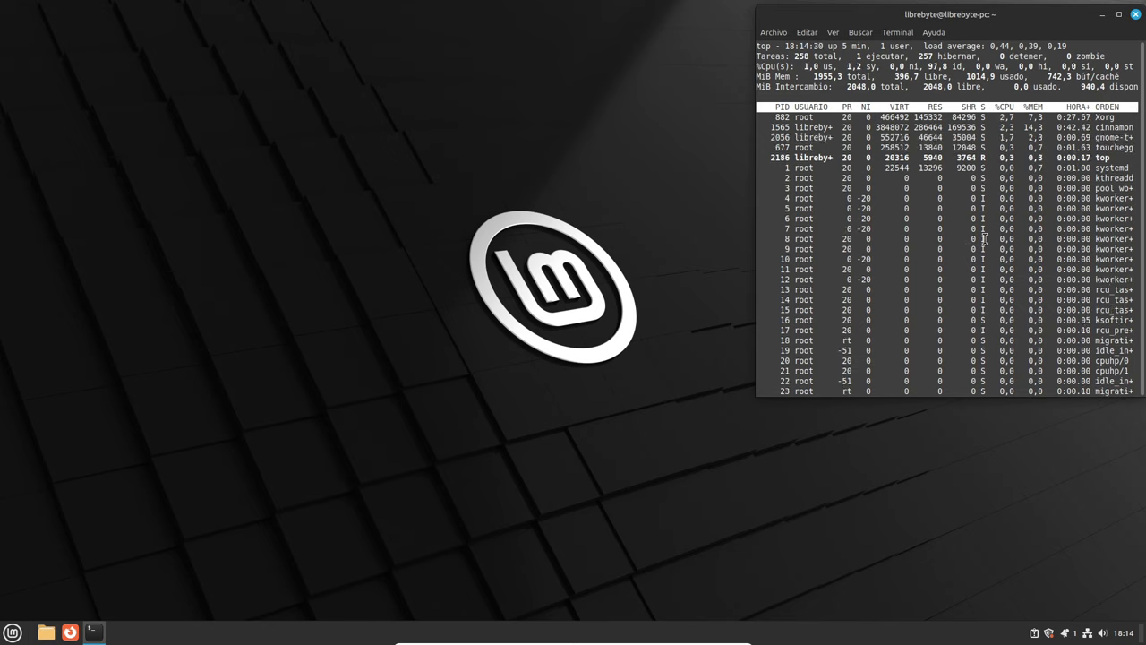
{"action": "key", "text": "t"}
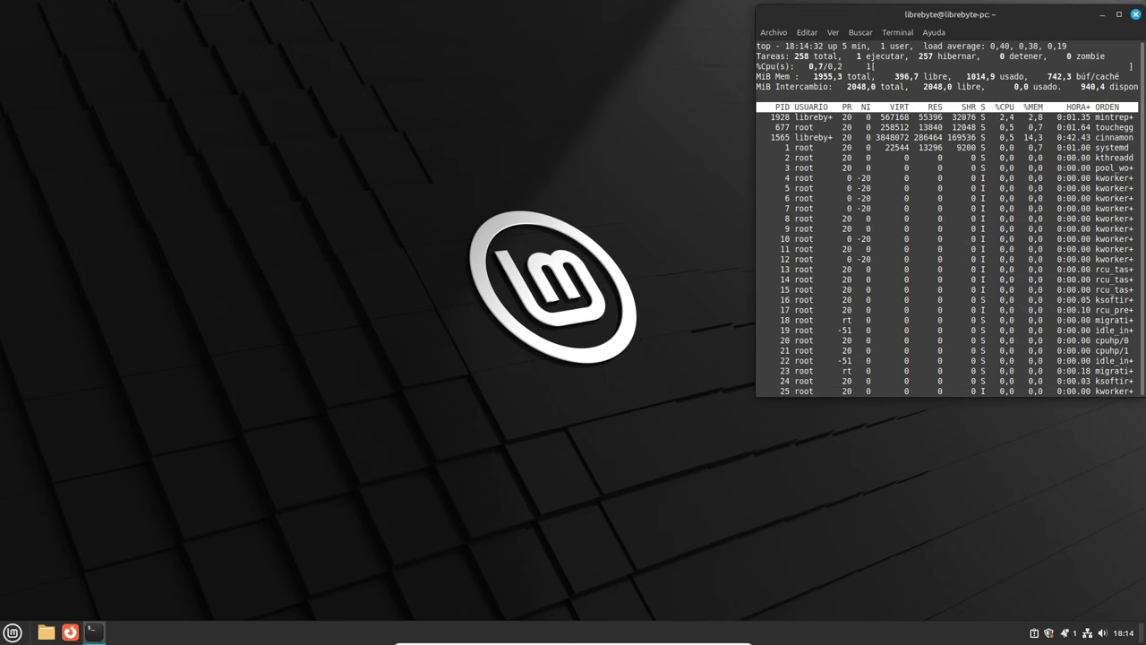
{"action": "key", "text": "t"}
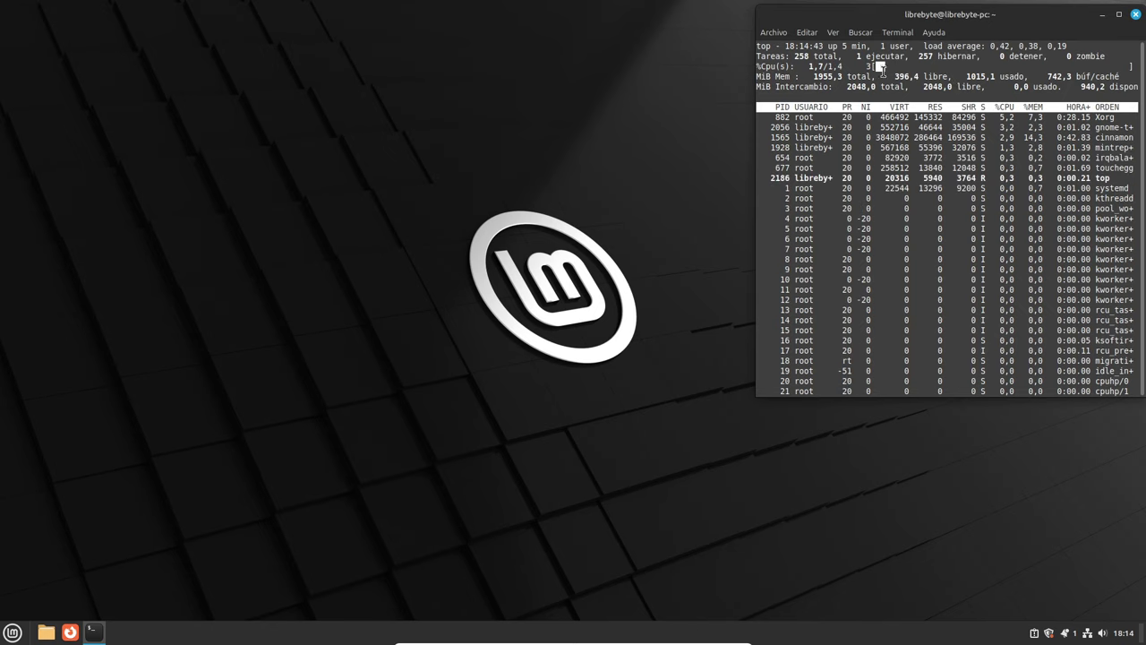
Switch top's memory display to solid block bars, then select text such as Xorg and cinnamon.
{"action": "key", "text": "m"}
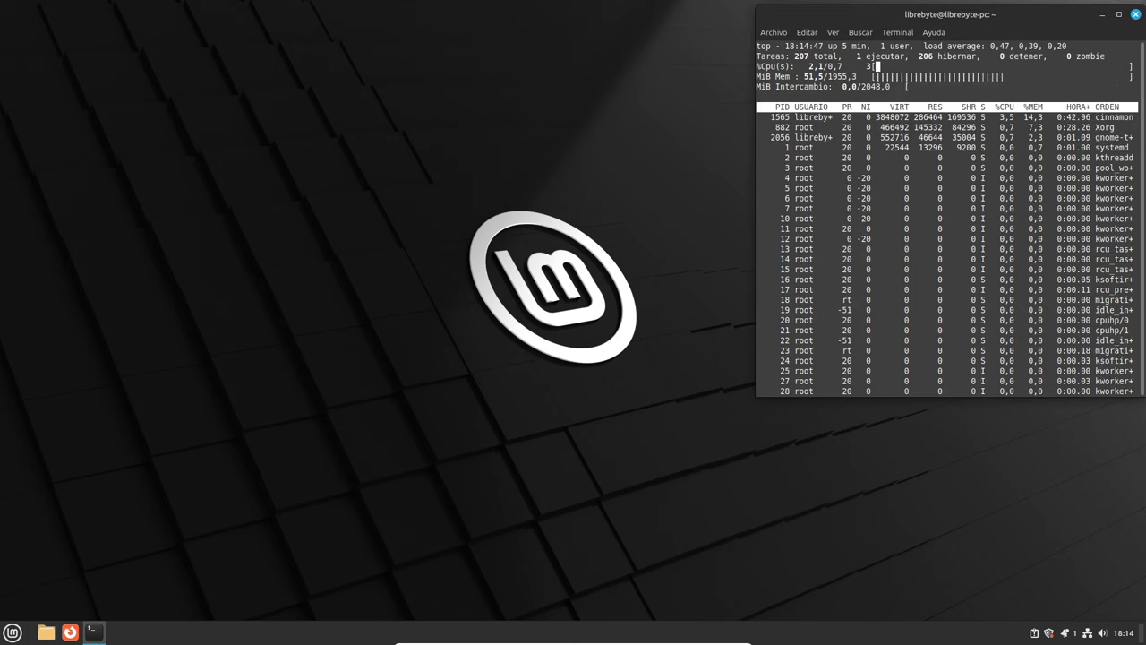
{"action": "key", "text": "m"}
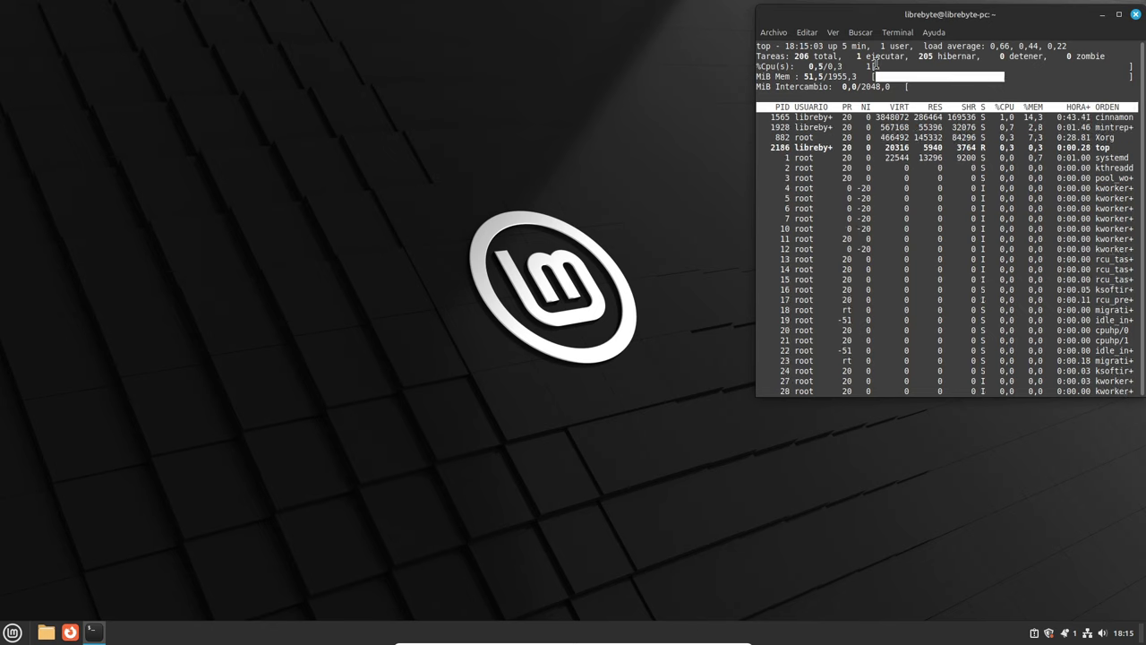
{"action": "left_click_drag", "start_coordinate": [868, 67], "coordinate": [906, 64]}
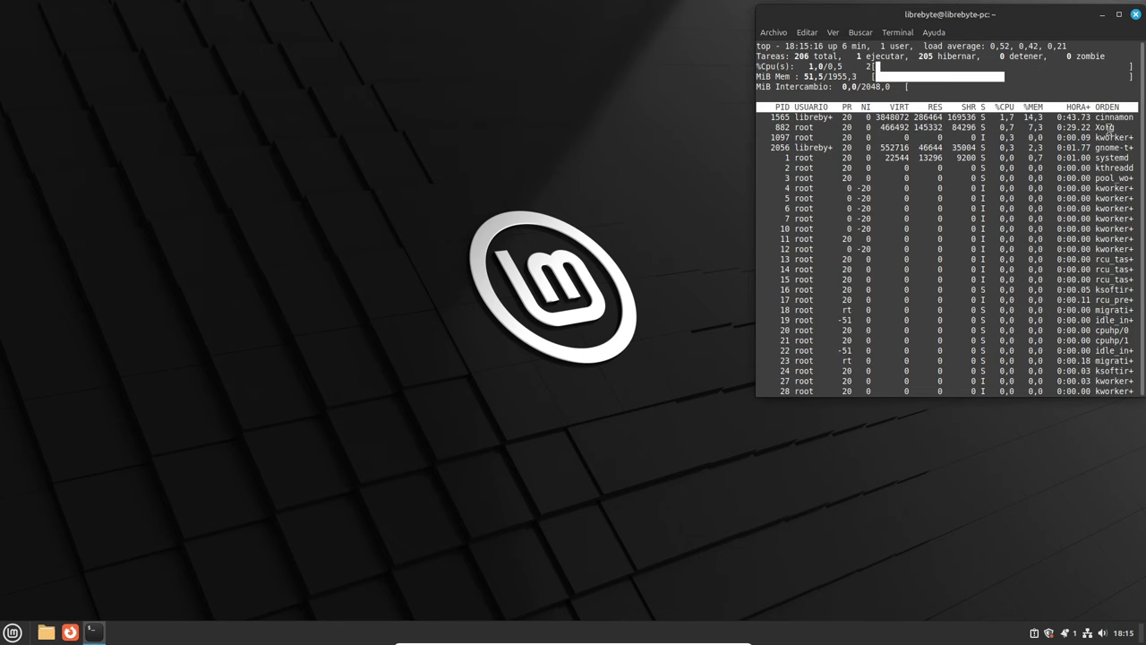
{"action": "mouse_move", "coordinate": [1115, 128]}
{"action": "left_mouse_down"}
{"action": "mouse_move", "coordinate": [1094, 128]}
{"action": "mouse_move", "coordinate": [1107, 118]}
{"action": "mouse_move", "coordinate": [1096, 117]}
{"action": "left_mouse_up"}
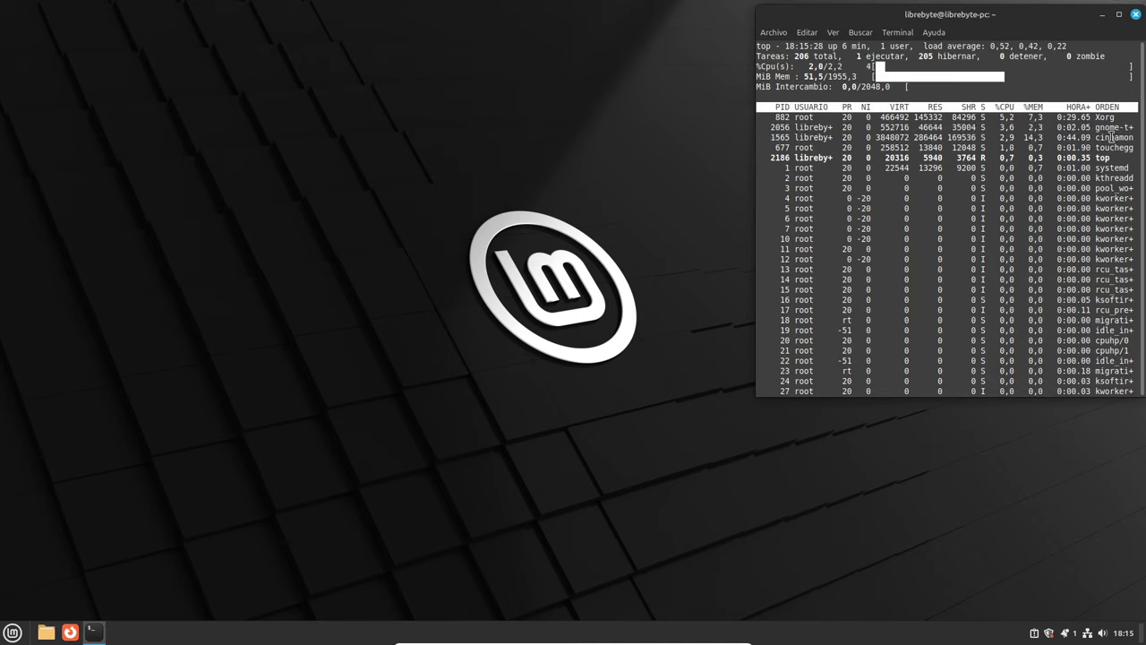
{"action": "double_click", "coordinate": [1112, 137]}
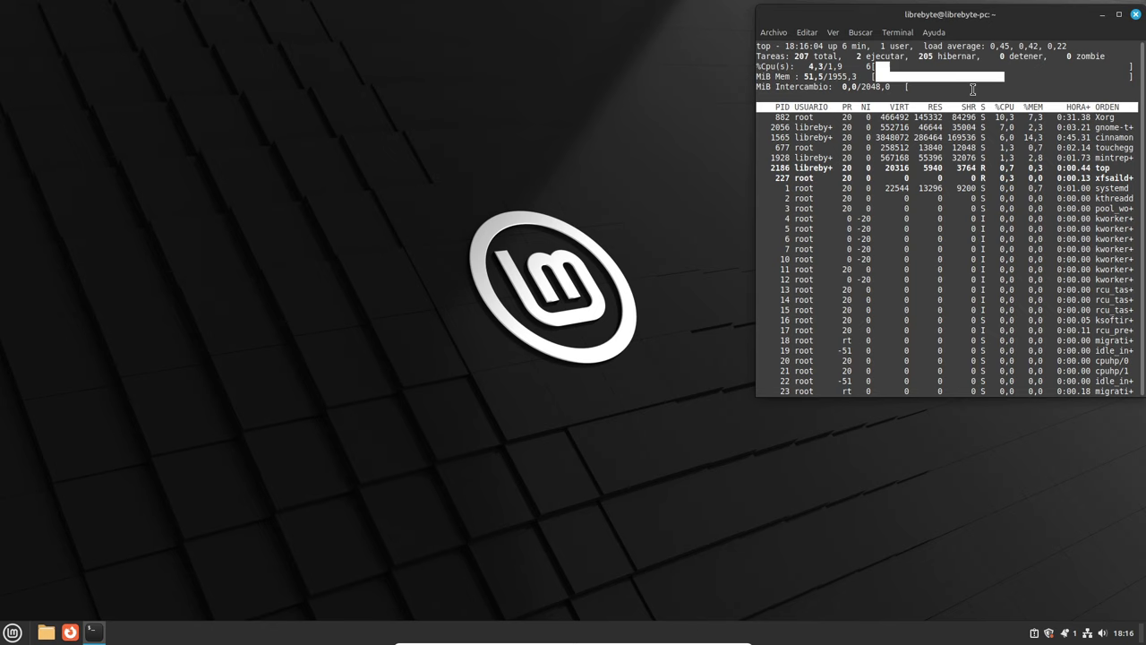
Switch top to per-core view so Cpu0 and Cpu1 each get their own usage line.
{"action": "key", "text": "1"}
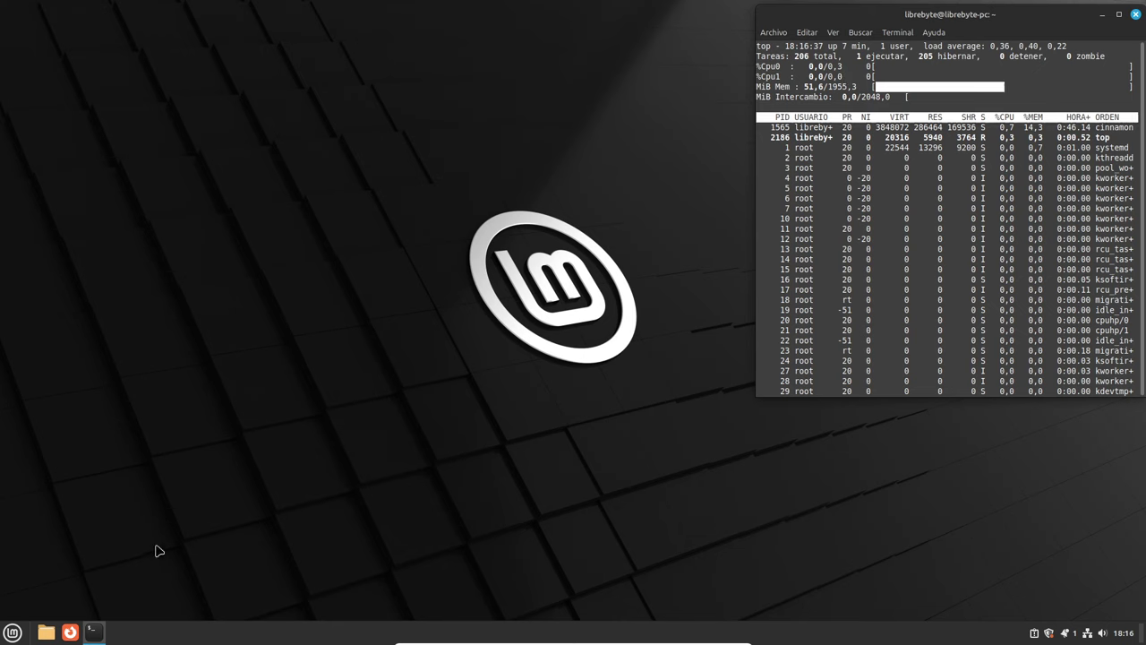
Launch Firefox from the taskbar and bring the top terminal back in front of its welcome page.
{"action": "left_click", "coordinate": [71, 632]}
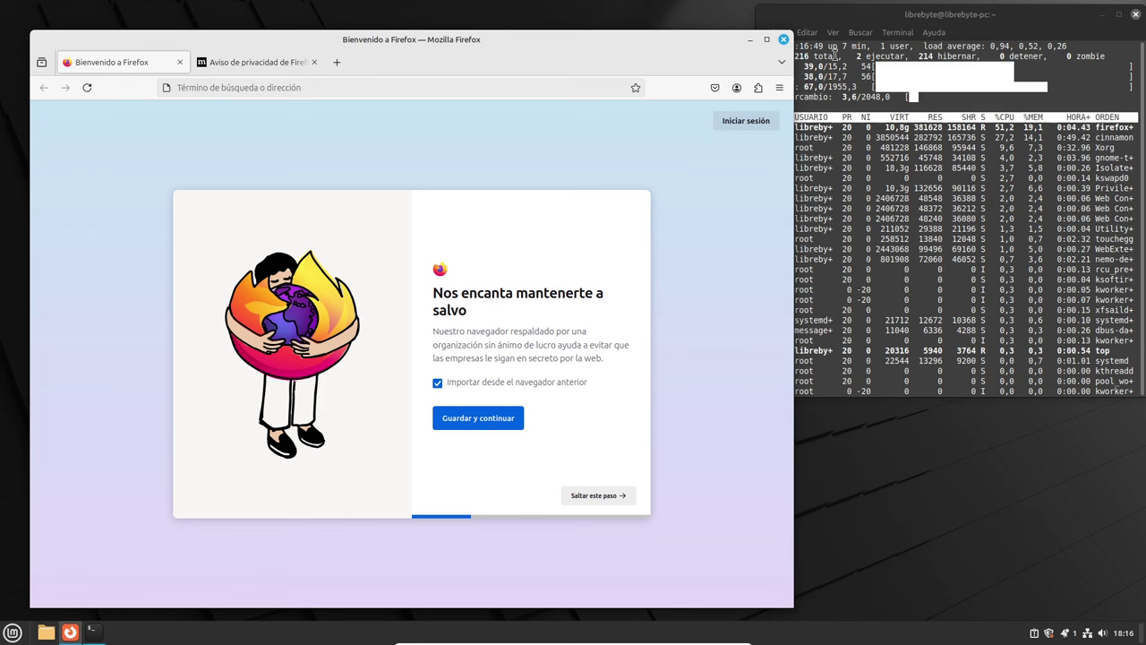
{"action": "left_click", "coordinate": [831, 59]}
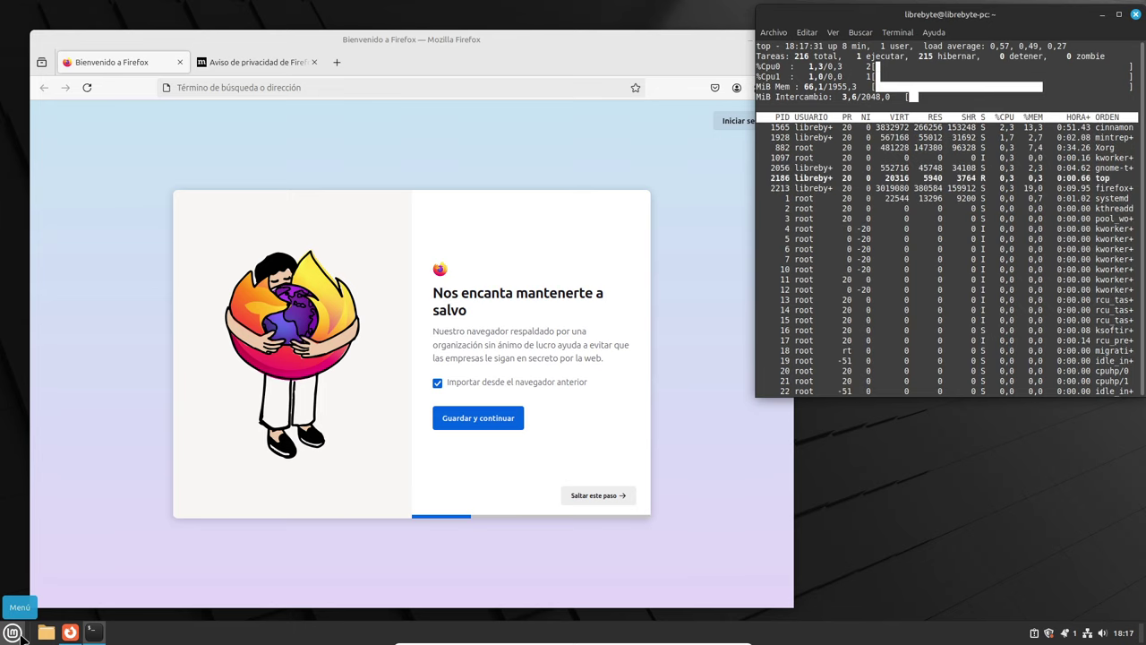
From the Mint menu, scroll through the Accesorios app list, then show the Gráficos category.
{"action": "left_click", "coordinate": [14, 631]}
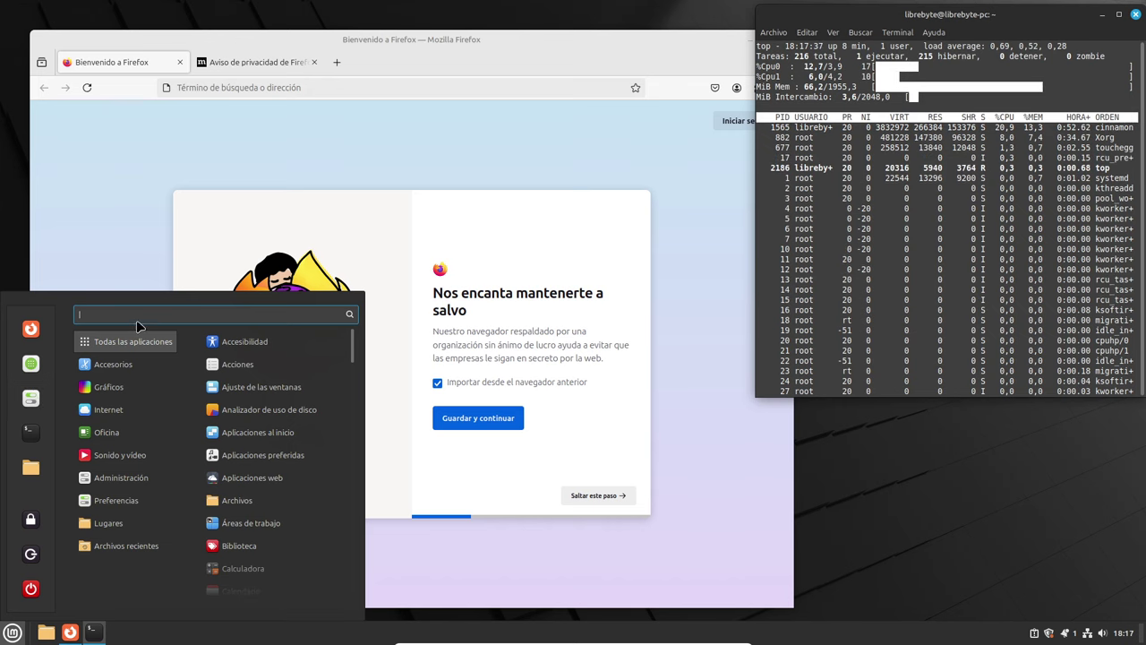
{"action": "mouse_move", "coordinate": [122, 368]}
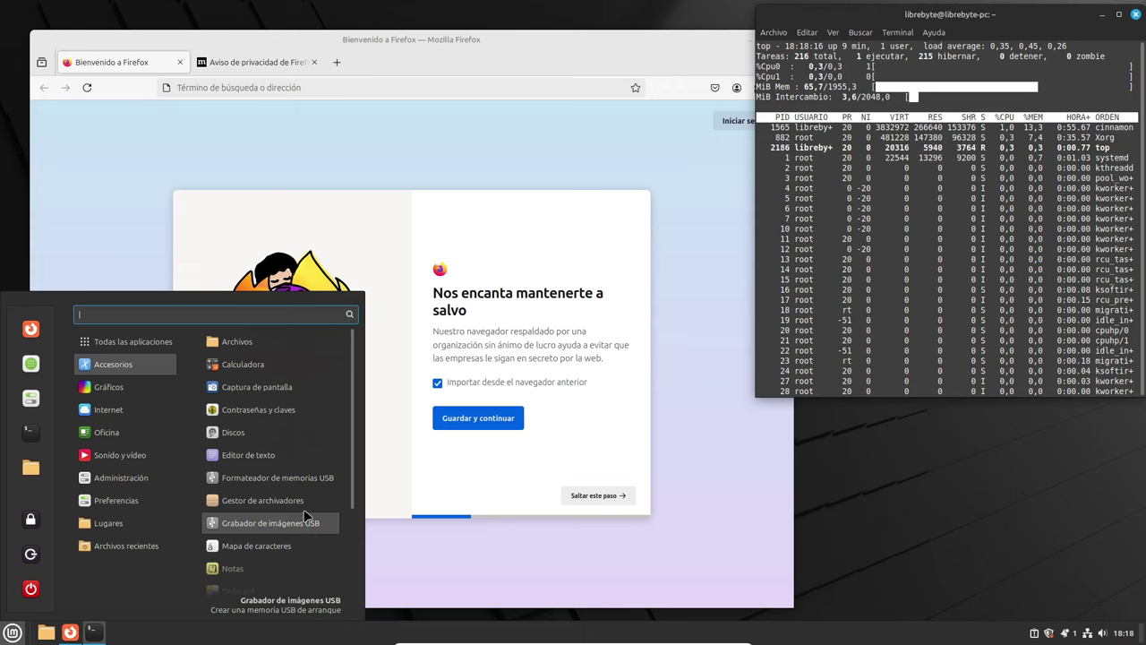
{"action": "scroll", "coordinate": [304, 532], "scroll_direction": "down", "scroll_amount": 1}
{"action": "scroll", "coordinate": [277, 533], "scroll_direction": "down", "scroll_amount": 1}
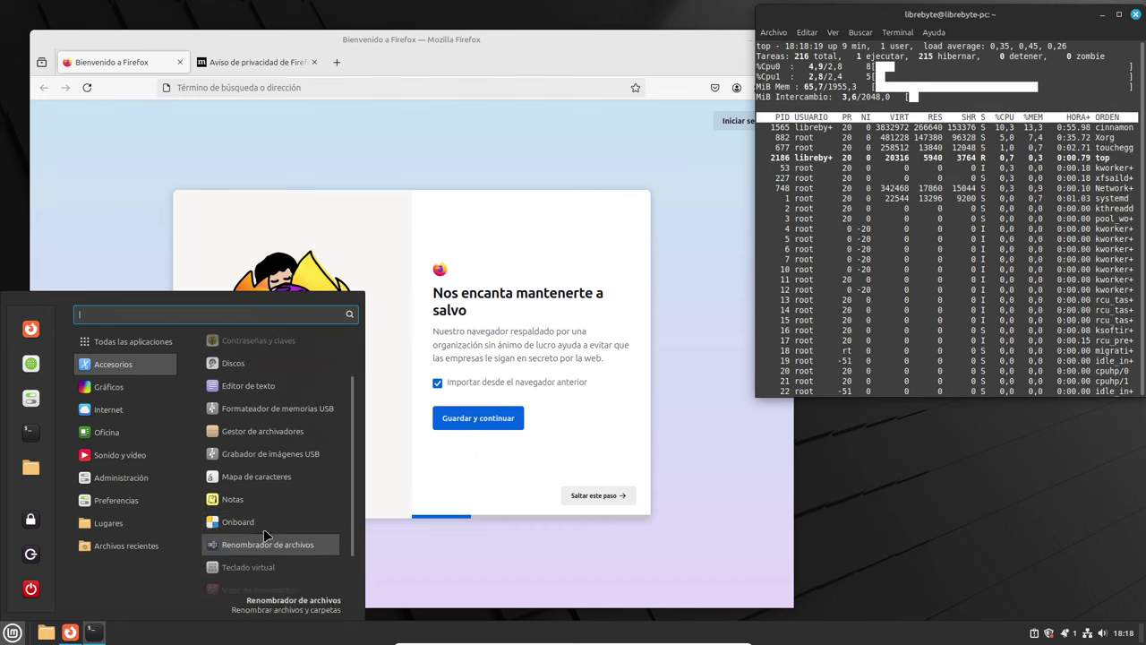
{"action": "scroll", "coordinate": [286, 506], "scroll_direction": "down", "scroll_amount": 1}
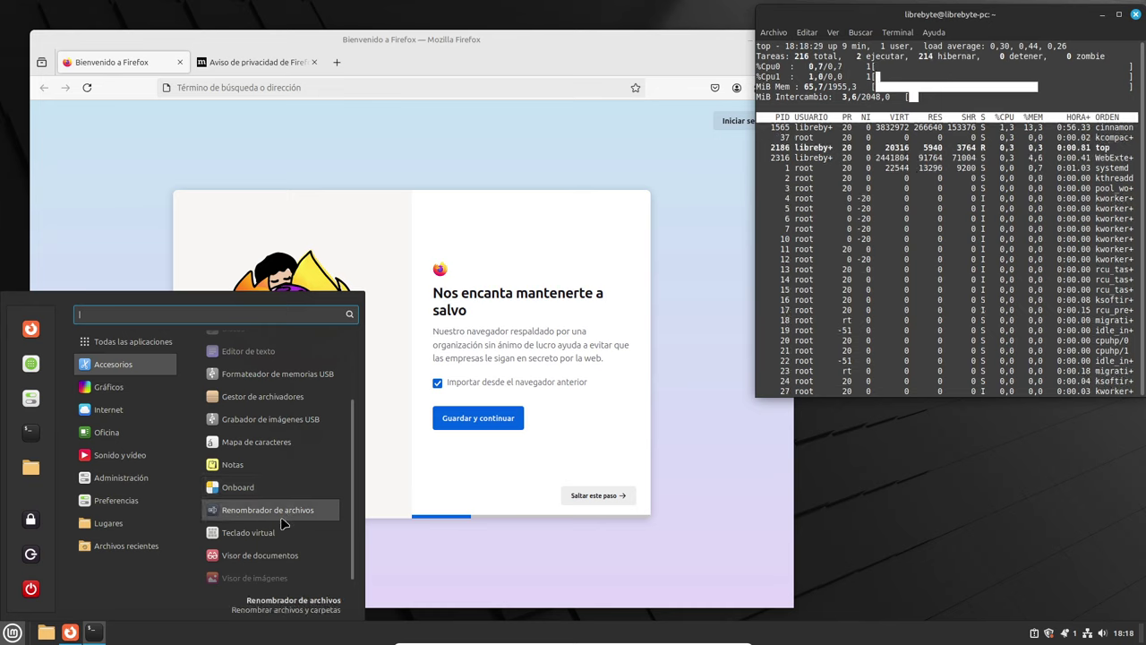
{"action": "scroll", "coordinate": [282, 537], "scroll_direction": "down", "scroll_amount": 1}
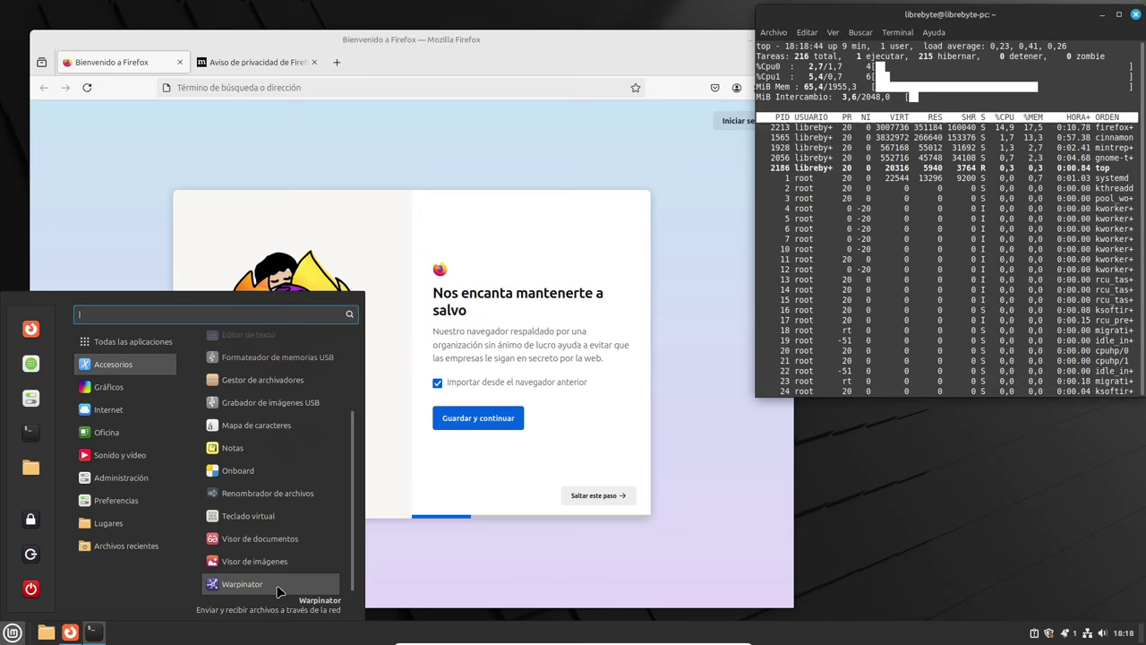
{"action": "mouse_move", "coordinate": [129, 386]}
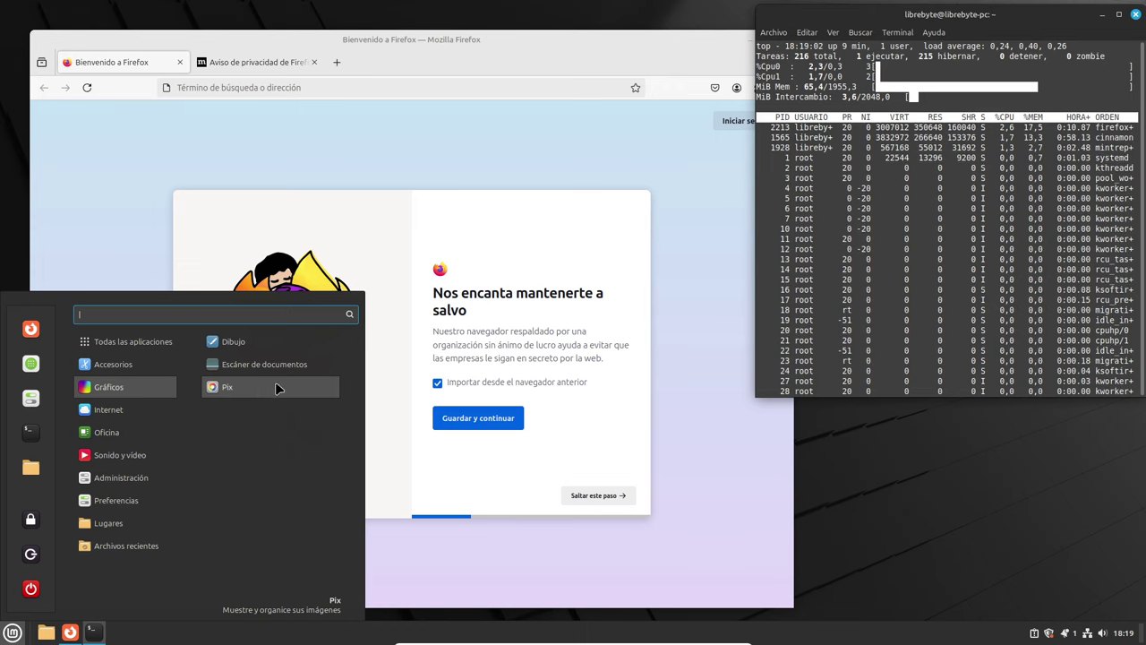
Start the Pix image viewer, then unlock the Mint lock screen by entering the account password.
{"action": "left_click", "coordinate": [258, 386]}
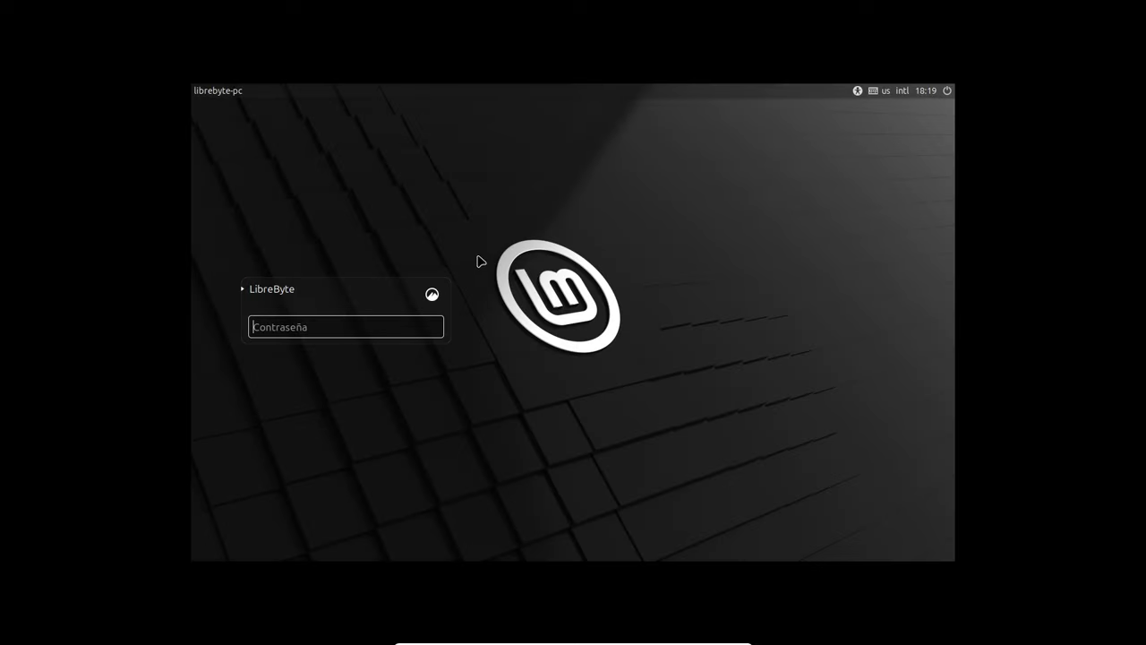
{"action": "left_click", "coordinate": [330, 324]}
{"action": "type", "text": "***"}
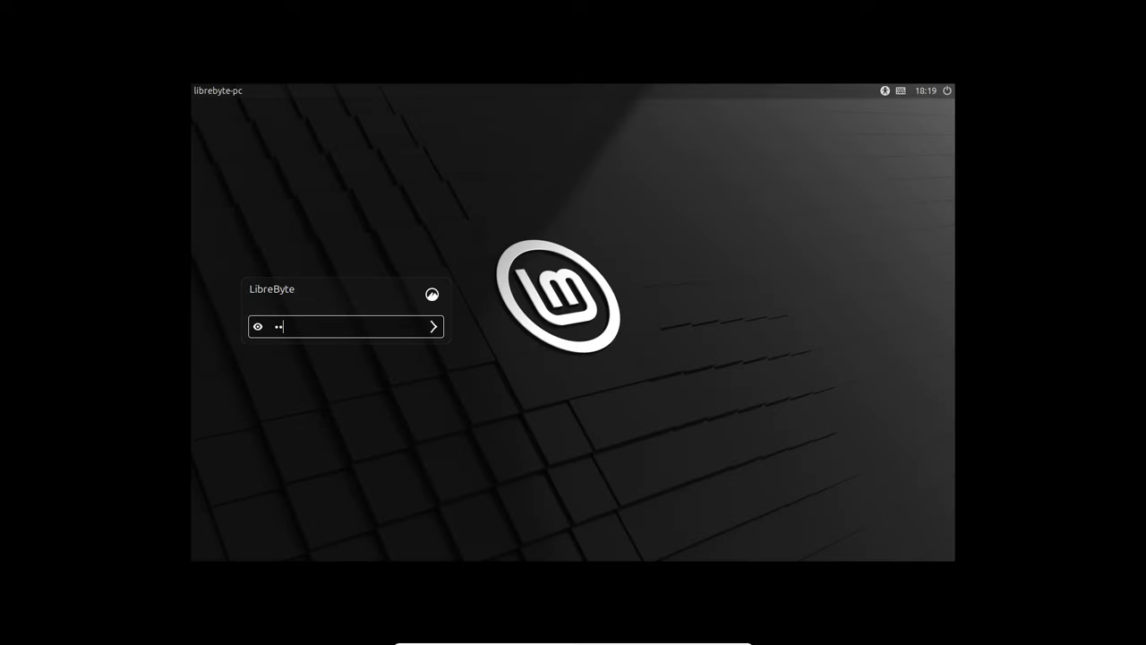
{"action": "key", "text": "Return"}
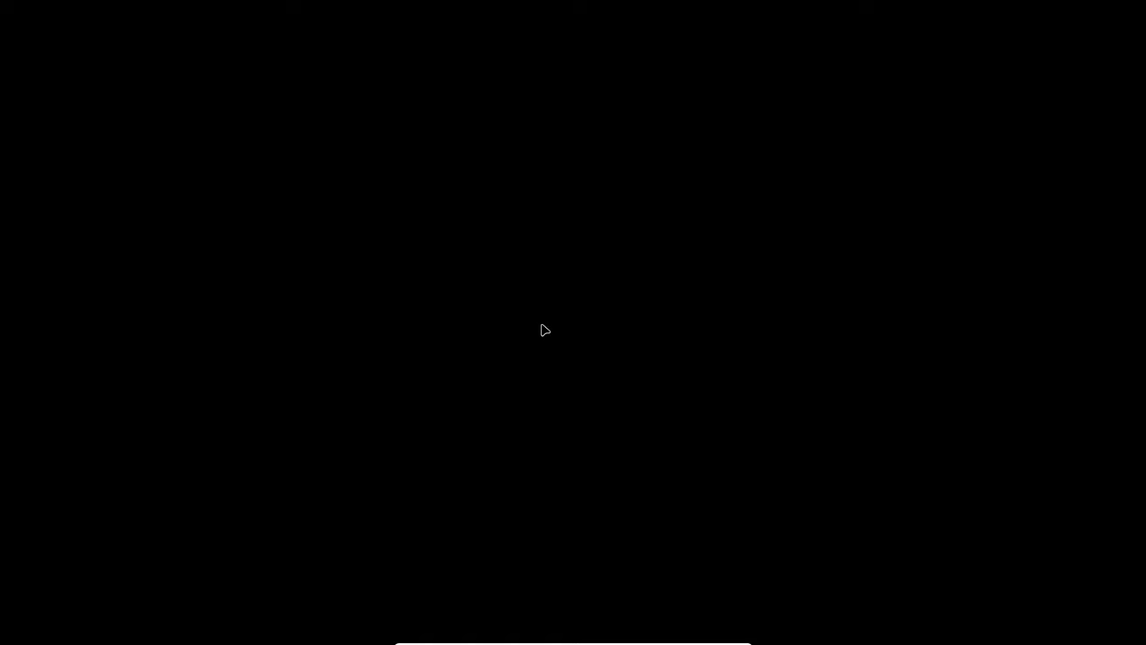